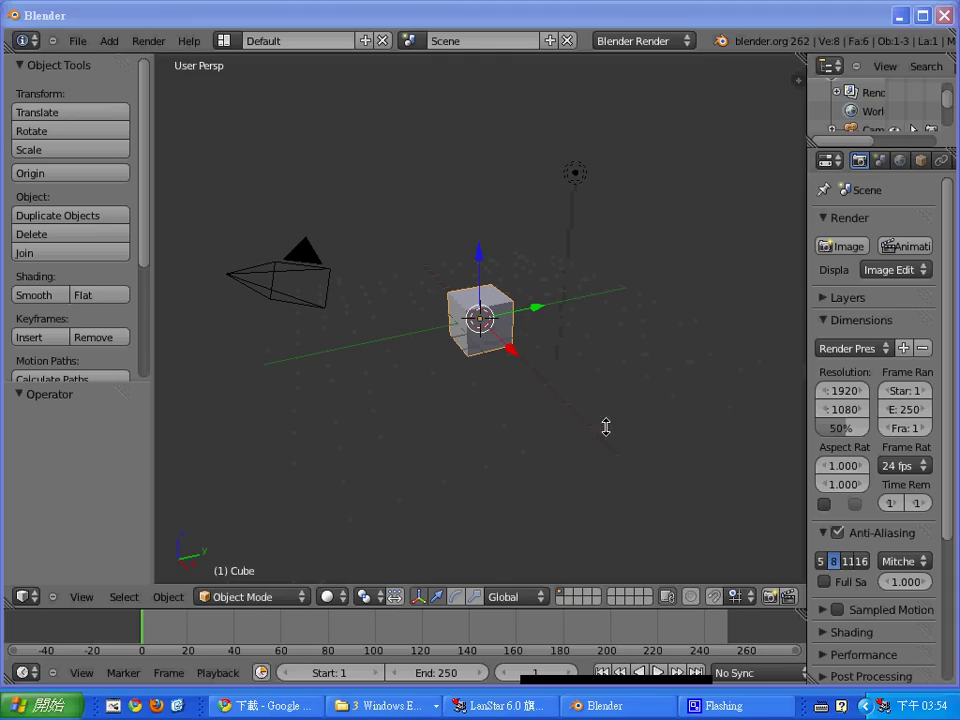
# Switch the viewport to the Front view of the cube.
pyautogui.click(84, 598)
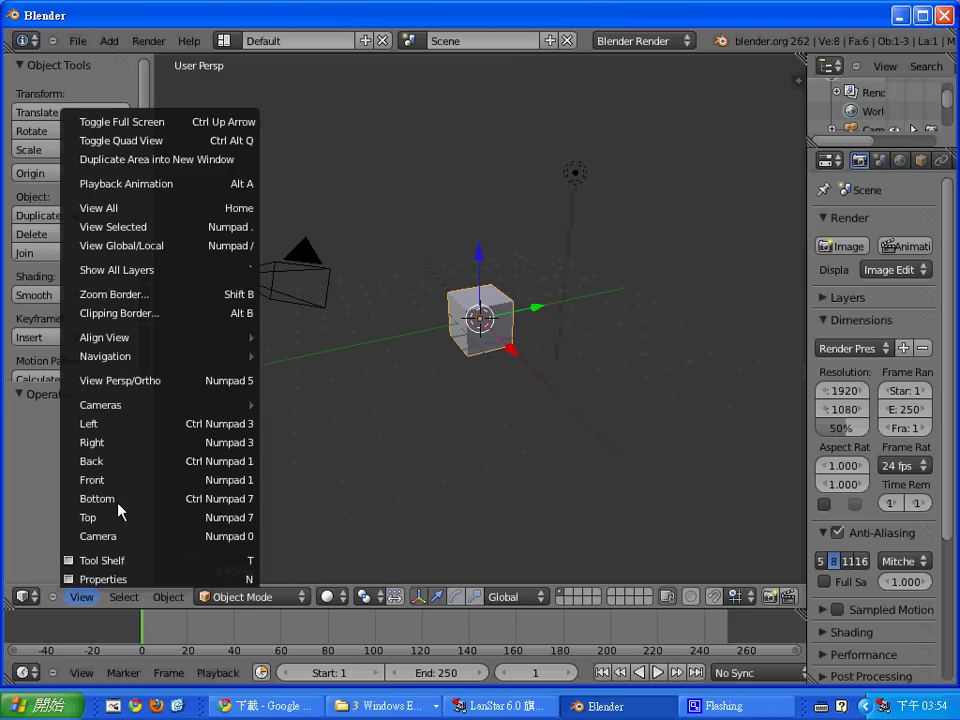
pyautogui.click(140, 478)
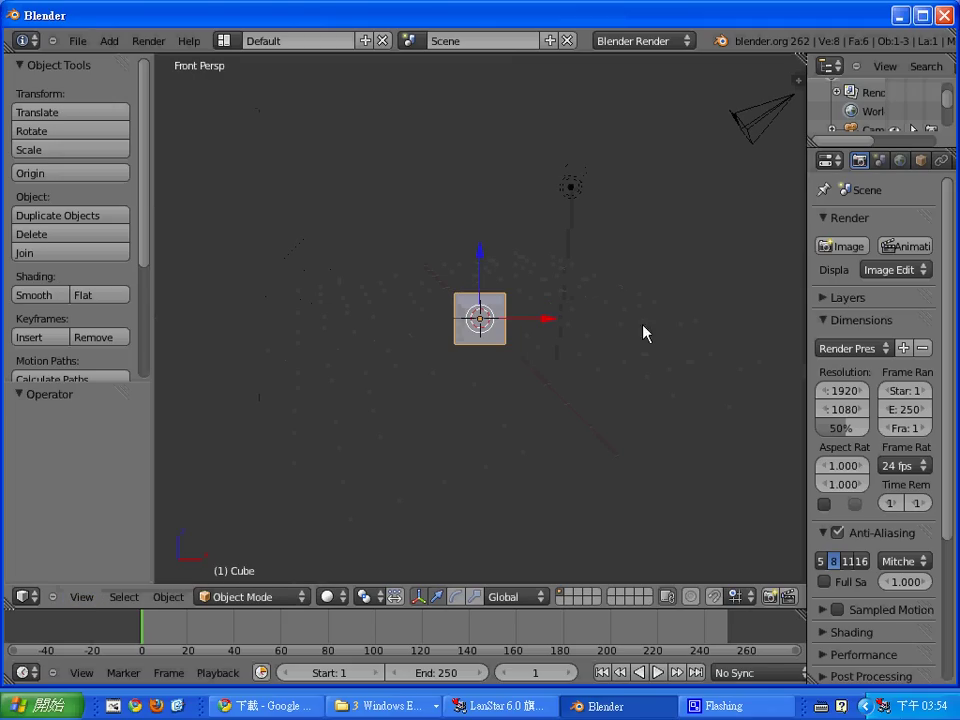
pyautogui.moveTo(677, 294); pyautogui.dragTo(609, 392, button='middle')
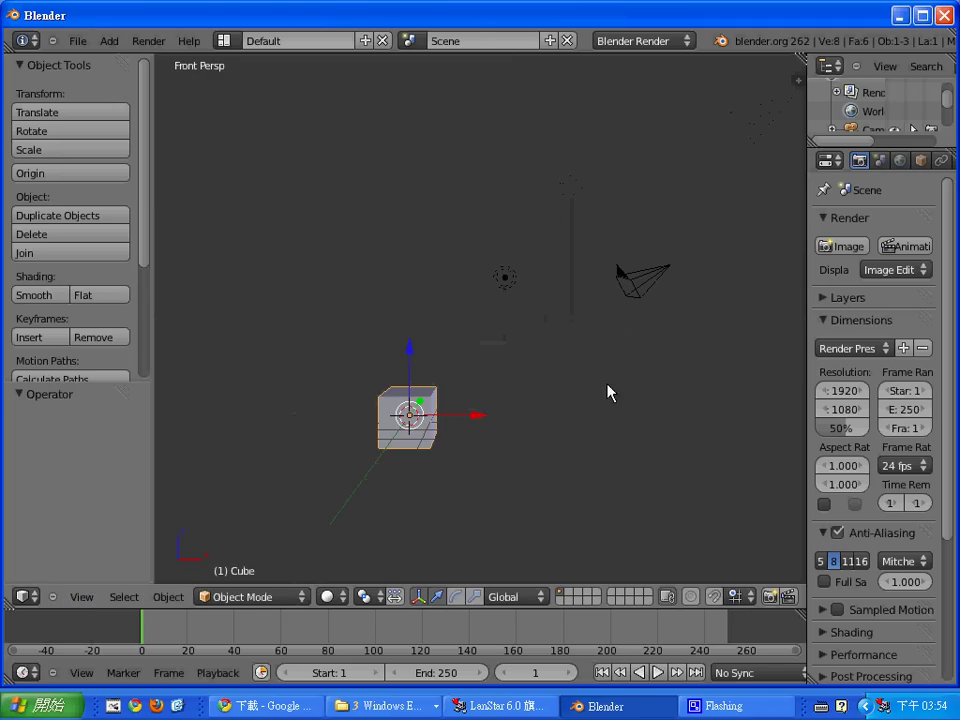
# Make the front view orthographic and zoom and pan in close on the cube.
pyautogui.click(81, 597)
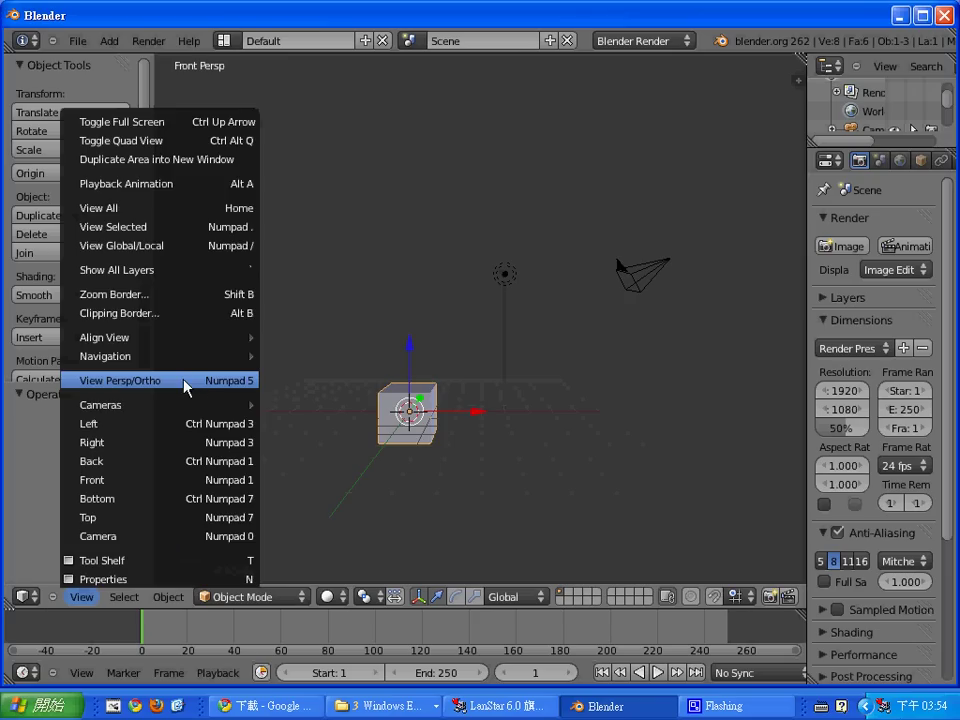
pyautogui.click(185, 384)
pyautogui.scroll(2, 561, 379)
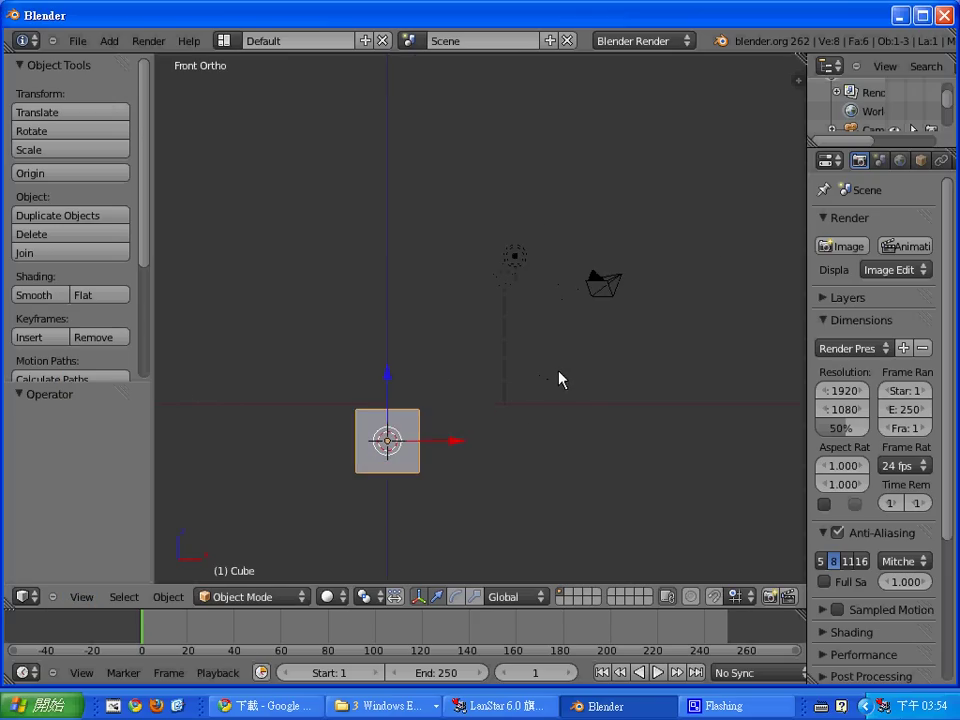
pyautogui.scroll(3, 555, 377)
pyautogui.moveTo(551, 376)
pyautogui.keyDown('shift'); pyautogui.mouseDown(button='middle')
pyautogui.moveTo(585, 299)
pyautogui.moveTo(585, 322)
pyautogui.mouseUp(button='middle'); pyautogui.keyUp('shift')
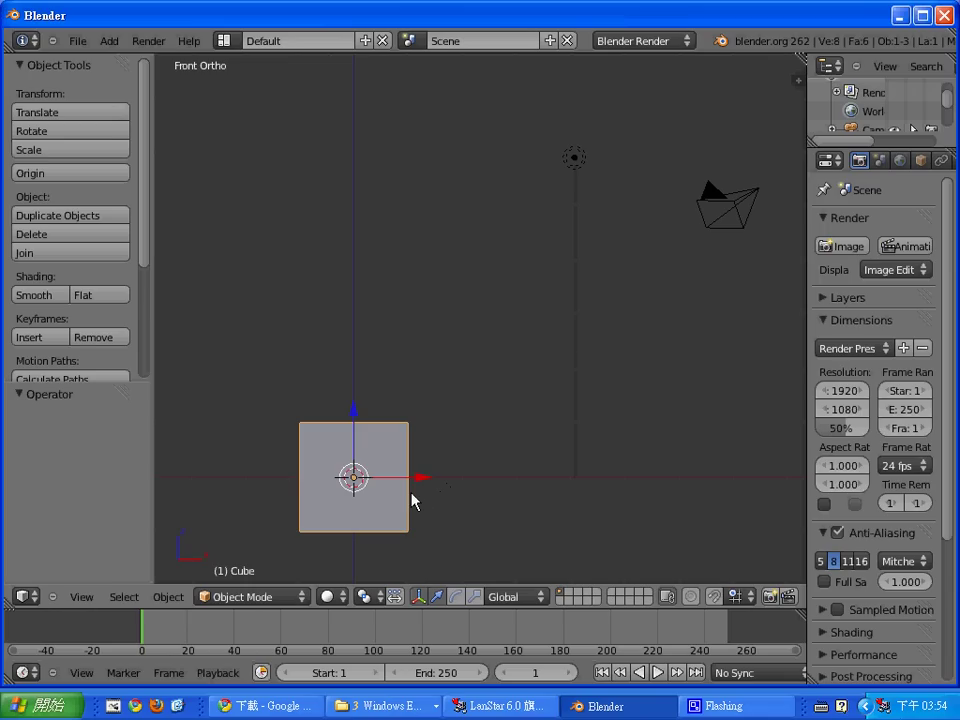
# Shrink the cube to about a quarter size, stretch it tall (about 1.1), then scale it to 0.658.
pyautogui.press('s')
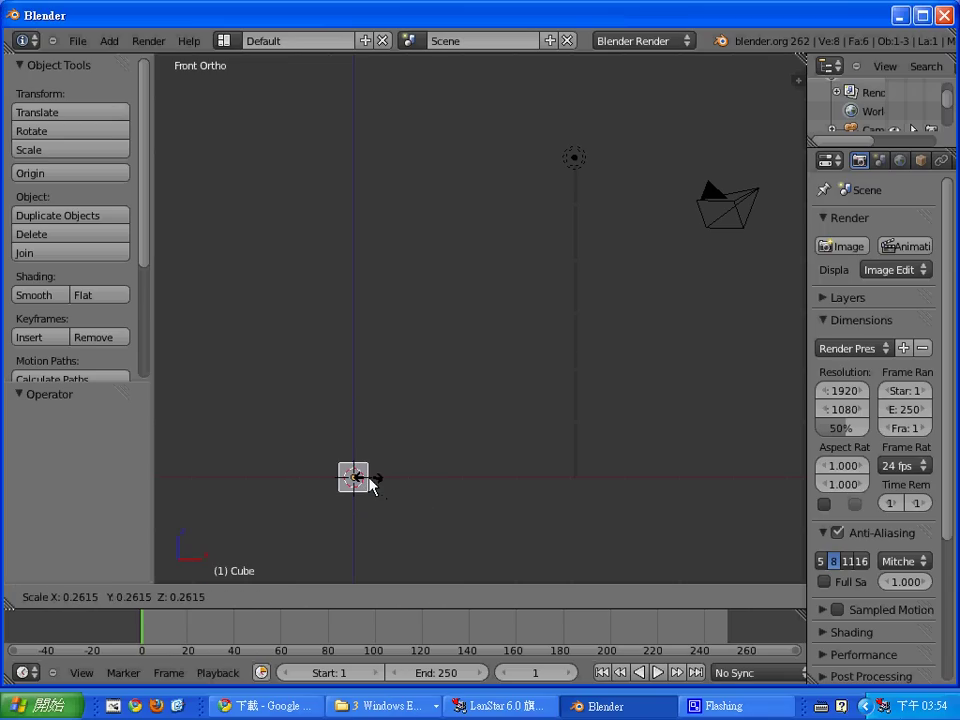
pyautogui.click(368, 484)
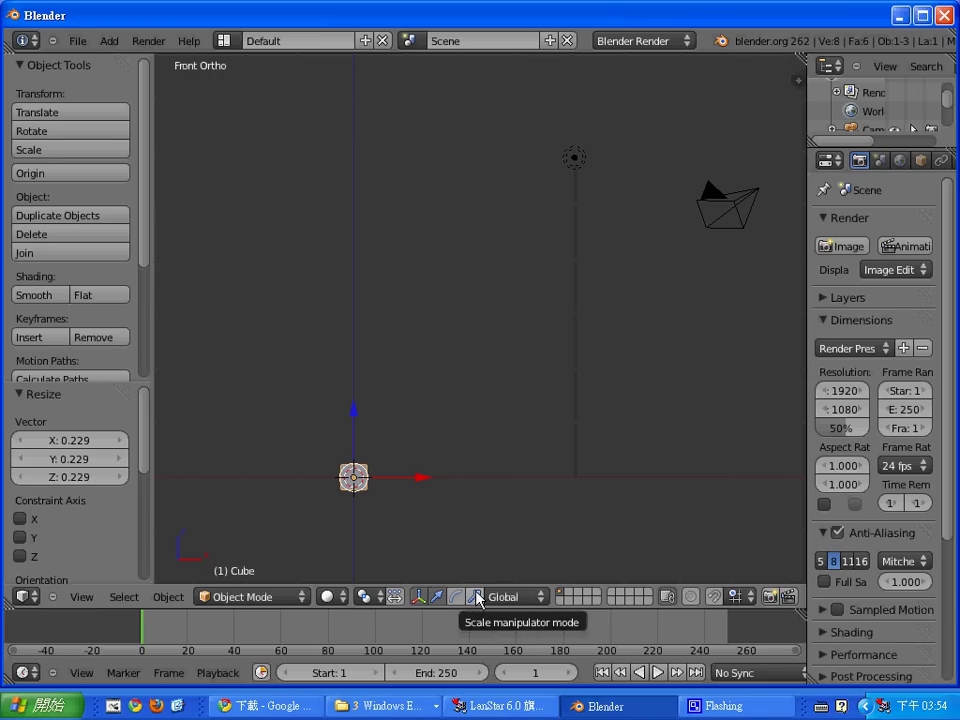
pyautogui.click(477, 597)
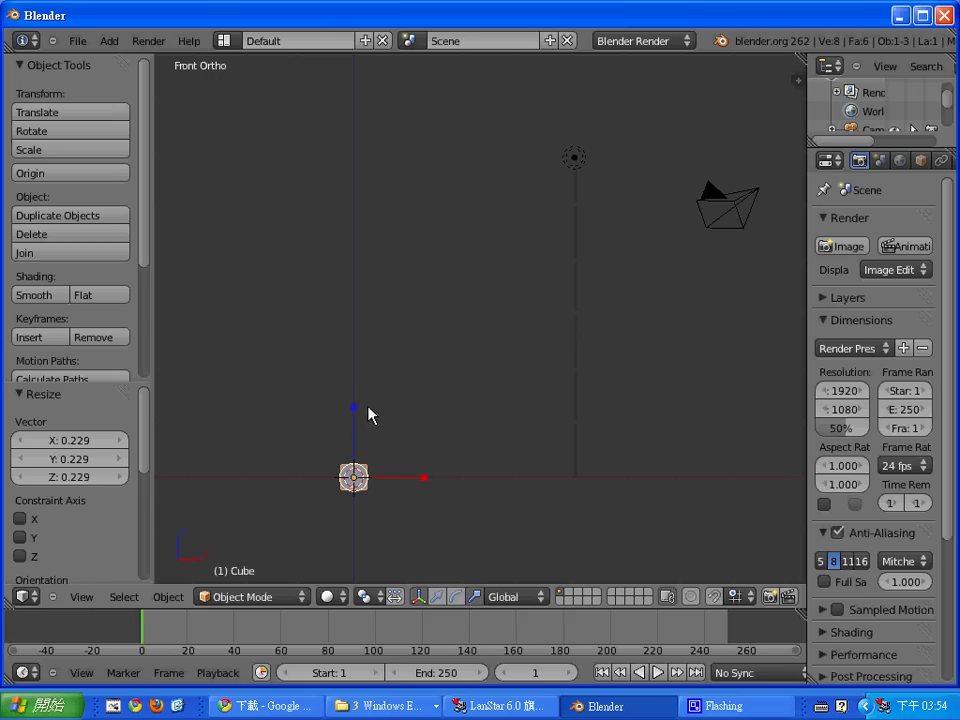
pyautogui.moveTo(358, 412); pyautogui.dragTo(377, 171)
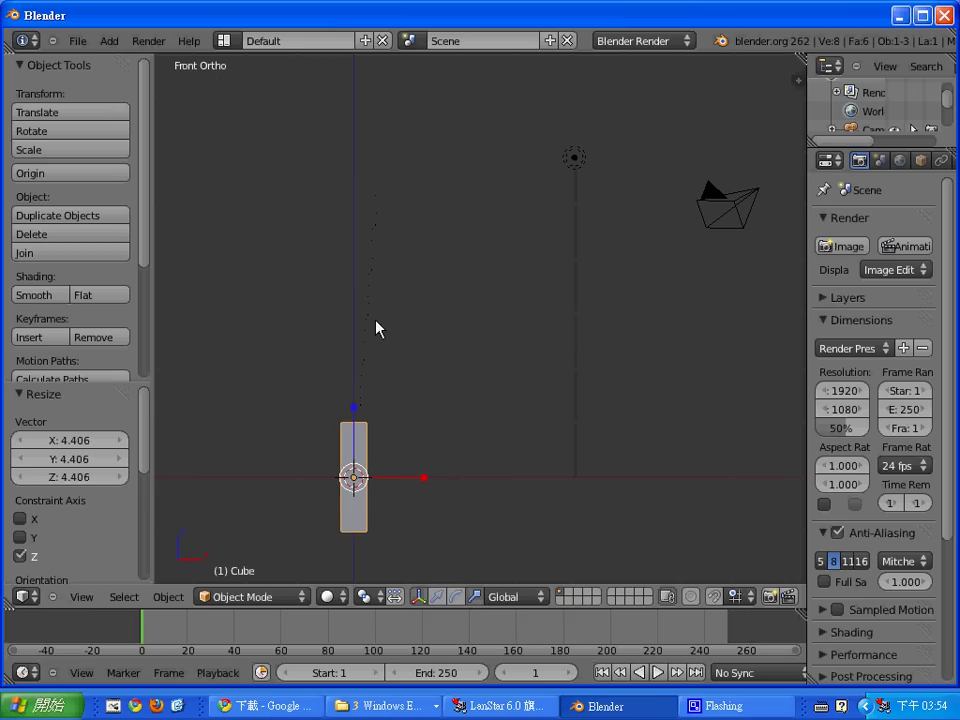
pyautogui.moveTo(356, 411); pyautogui.dragTo(356, 405)
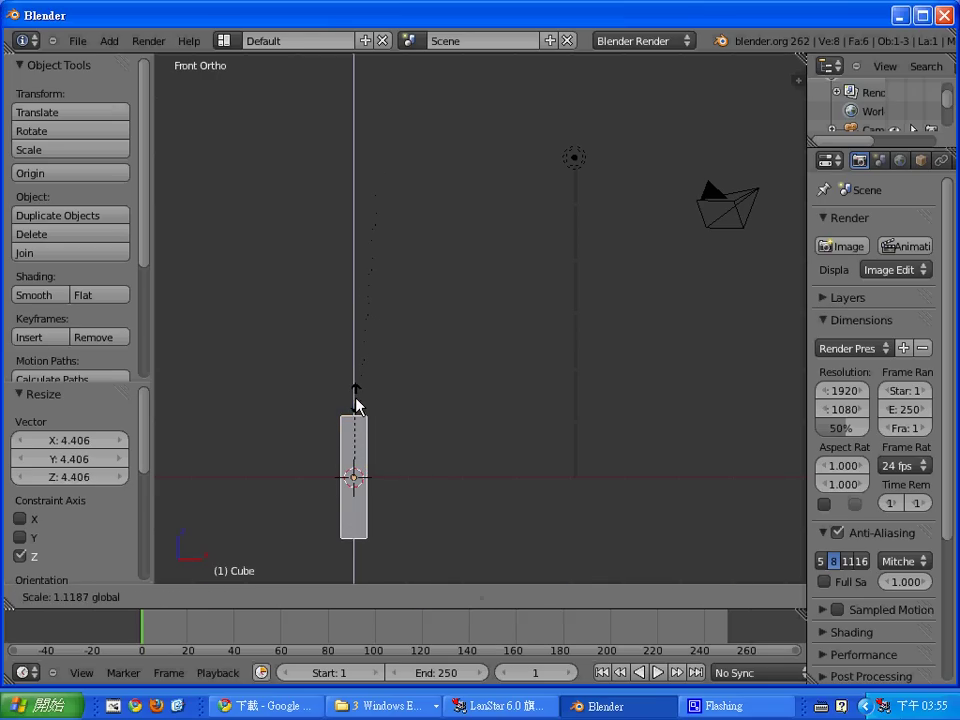
pyautogui.press('s')
pyautogui.click(375, 444)
# Seat the shortened box just above the origin and duplicate it, constrained to move vertically.
pyautogui.press('g')
pyautogui.press('z')
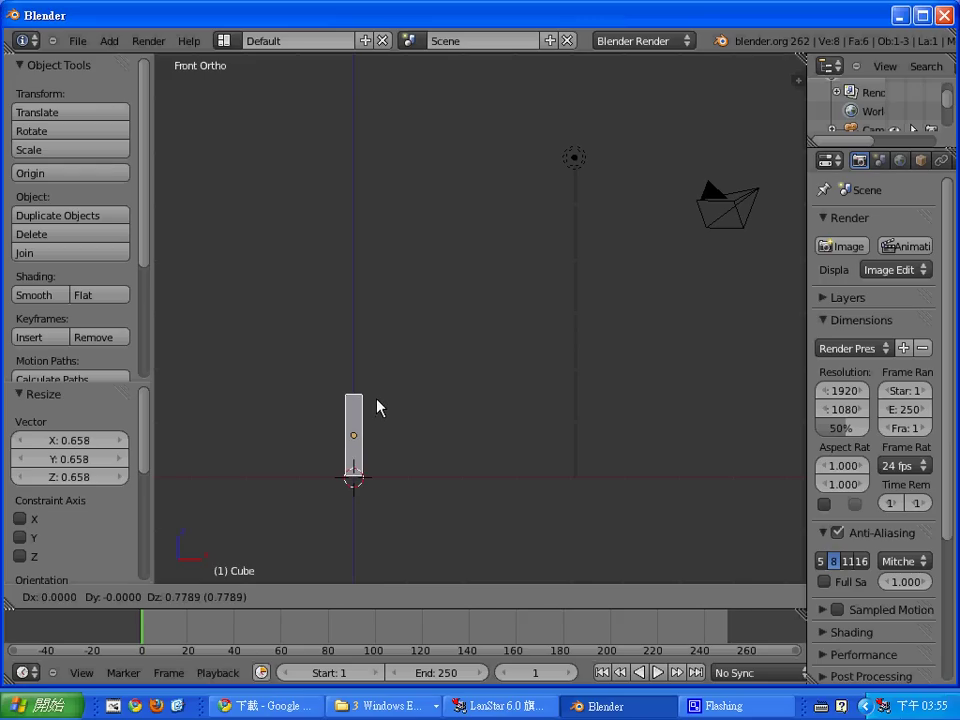
pyautogui.click(378, 406)
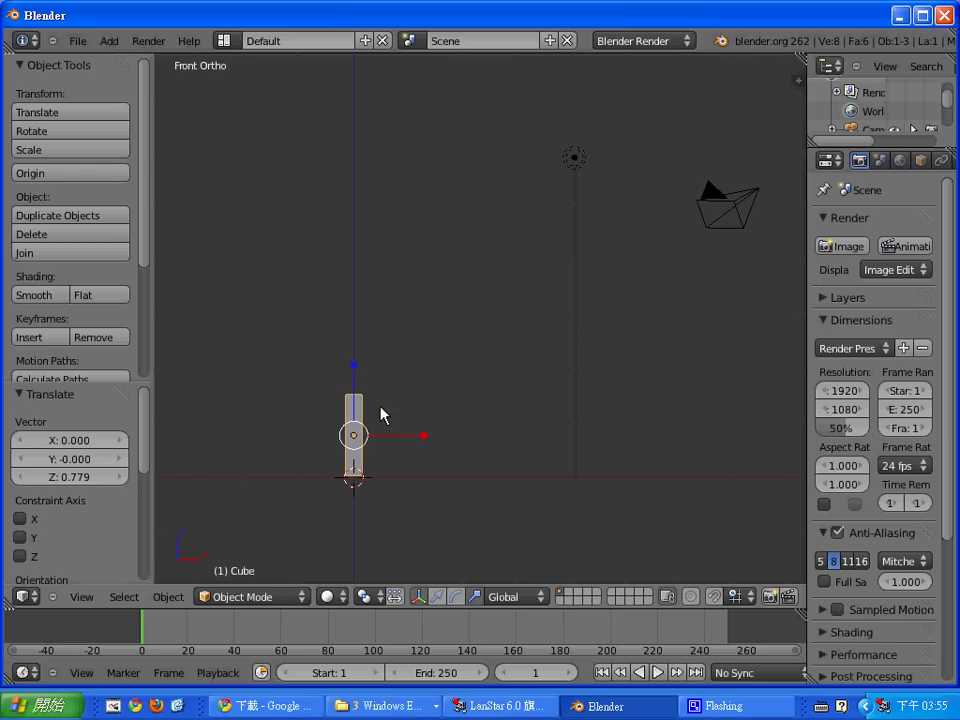
pyautogui.moveTo(354, 366); pyautogui.dragTo(356, 390)
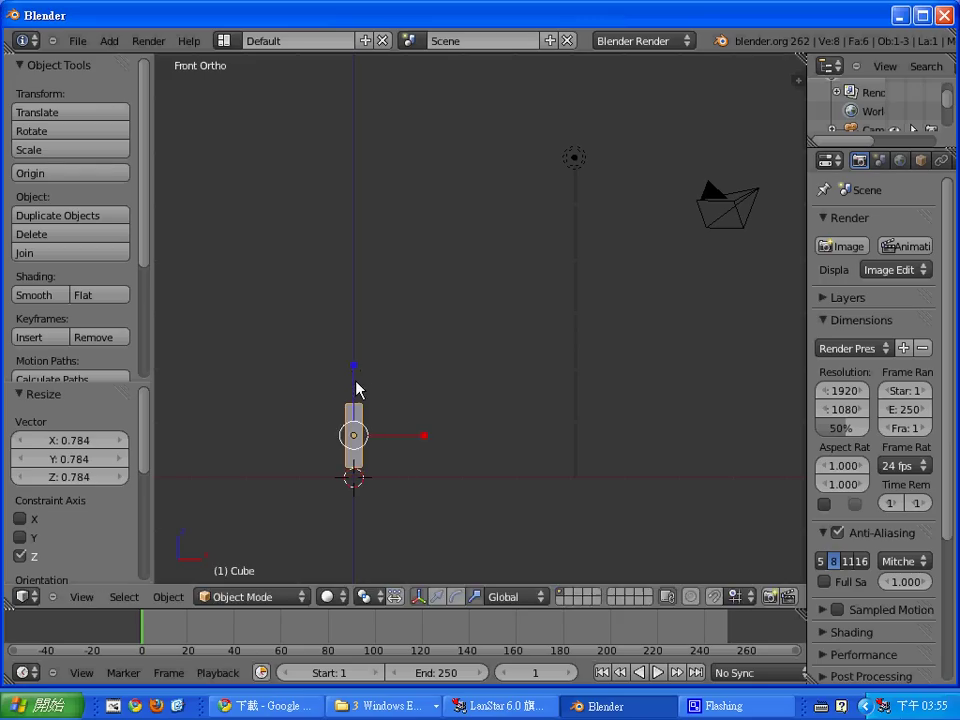
pyautogui.press('g')
pyautogui.press('z')
pyautogui.click(371, 424)
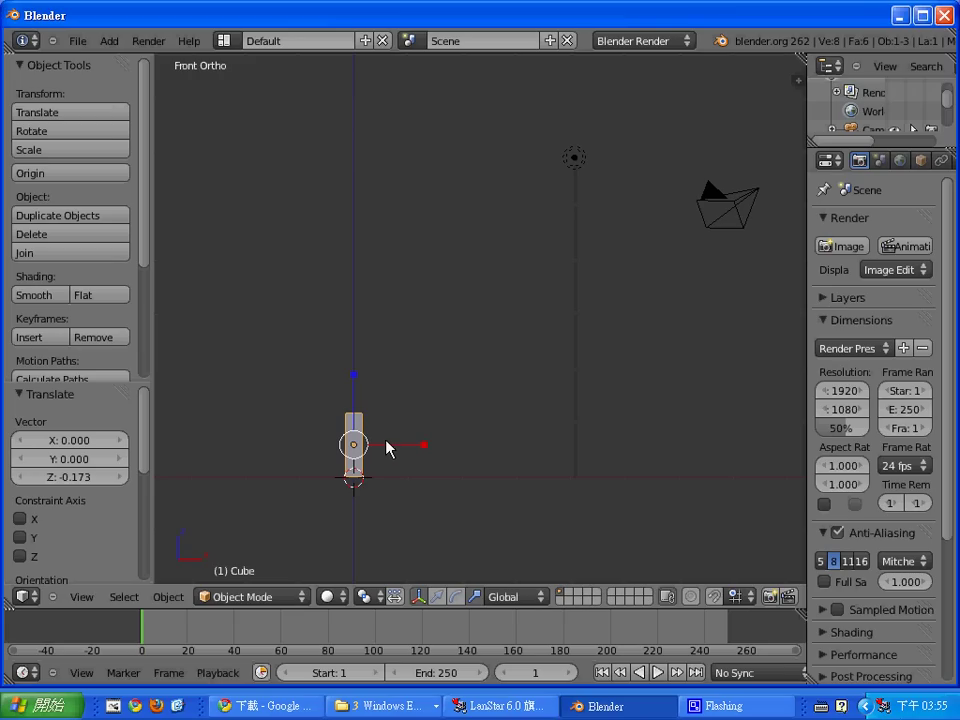
pyautogui.hotkey('shift', 'd')
pyautogui.press('z')
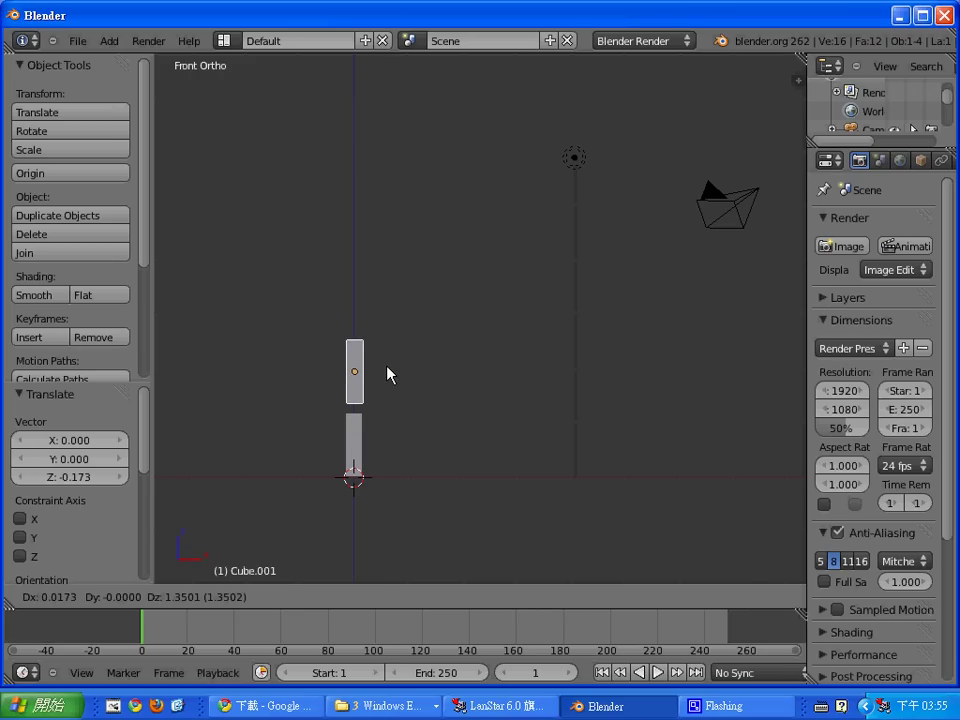
# Place three vertical copies into a four-box column and test-render it.
pyautogui.click(388, 374)
pyautogui.hotkey('shift', 'd')
pyautogui.press('z')
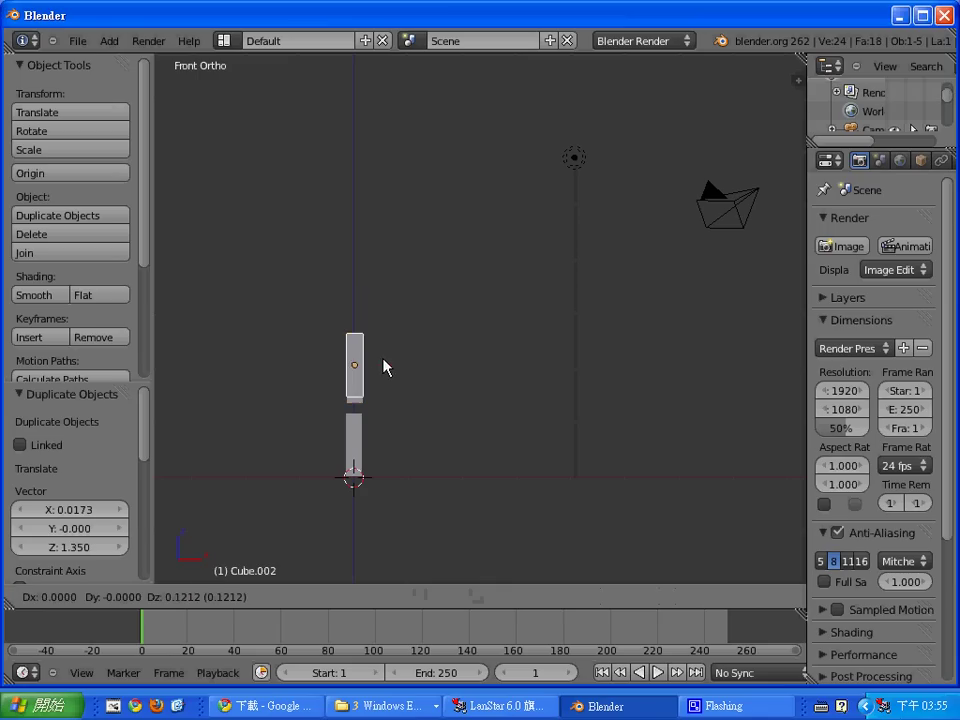
pyautogui.click(385, 300)
pyautogui.hotkey('shift', 'd')
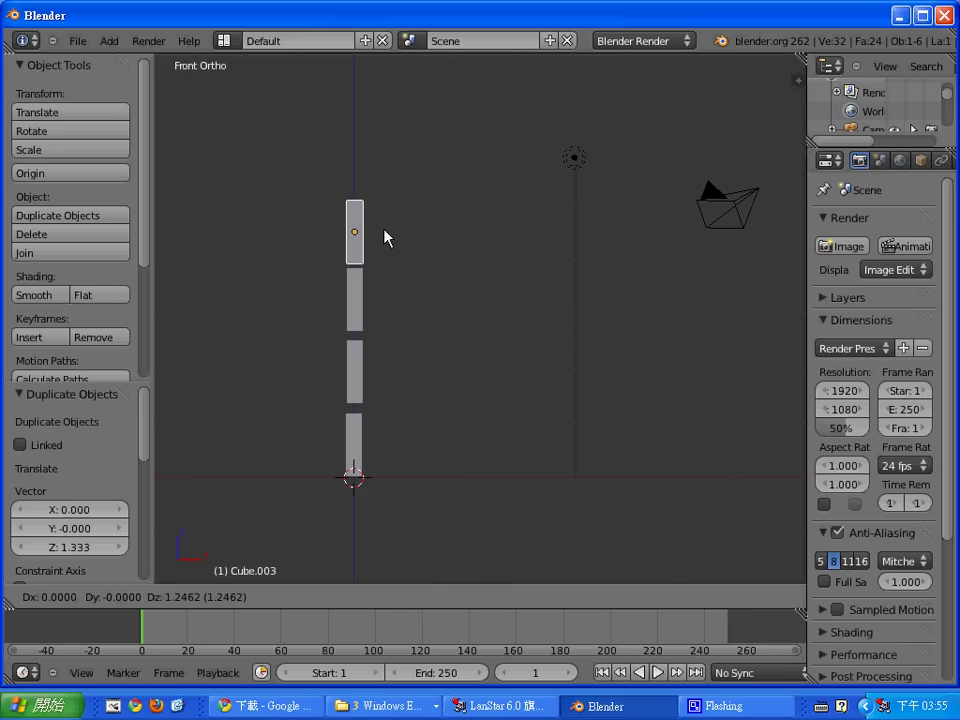
pyautogui.click(385, 235)
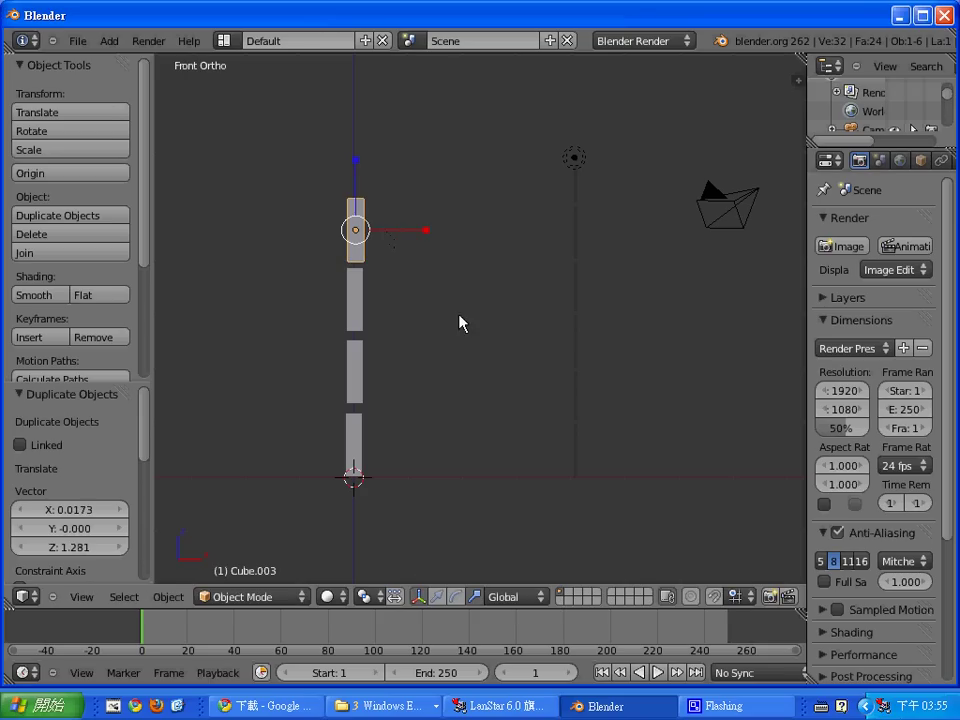
pyautogui.press('F12')
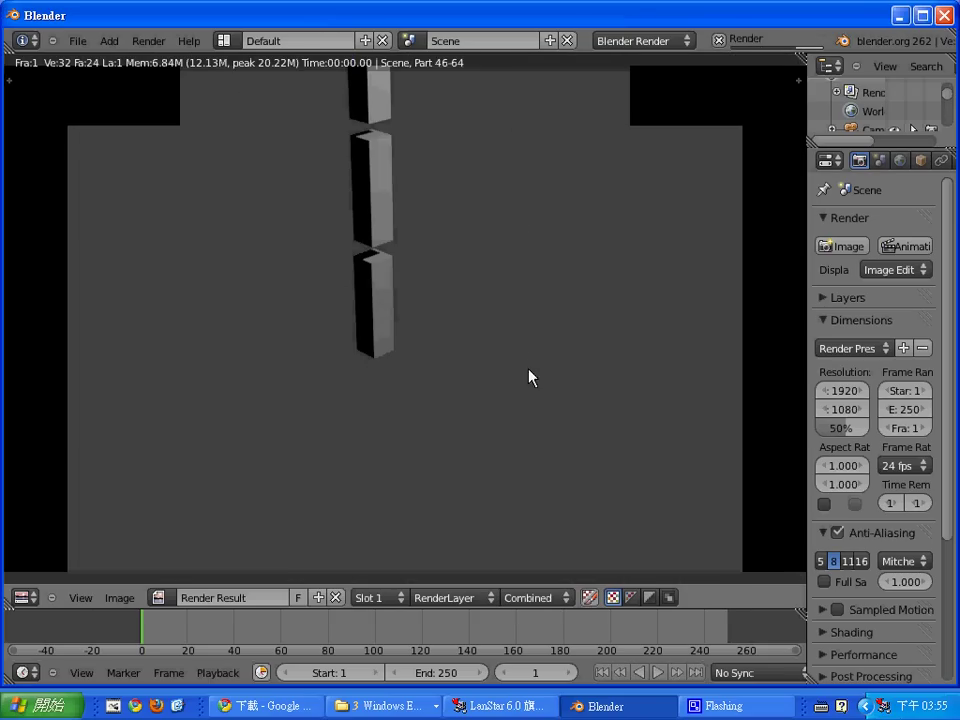
pyautogui.press('Escape')
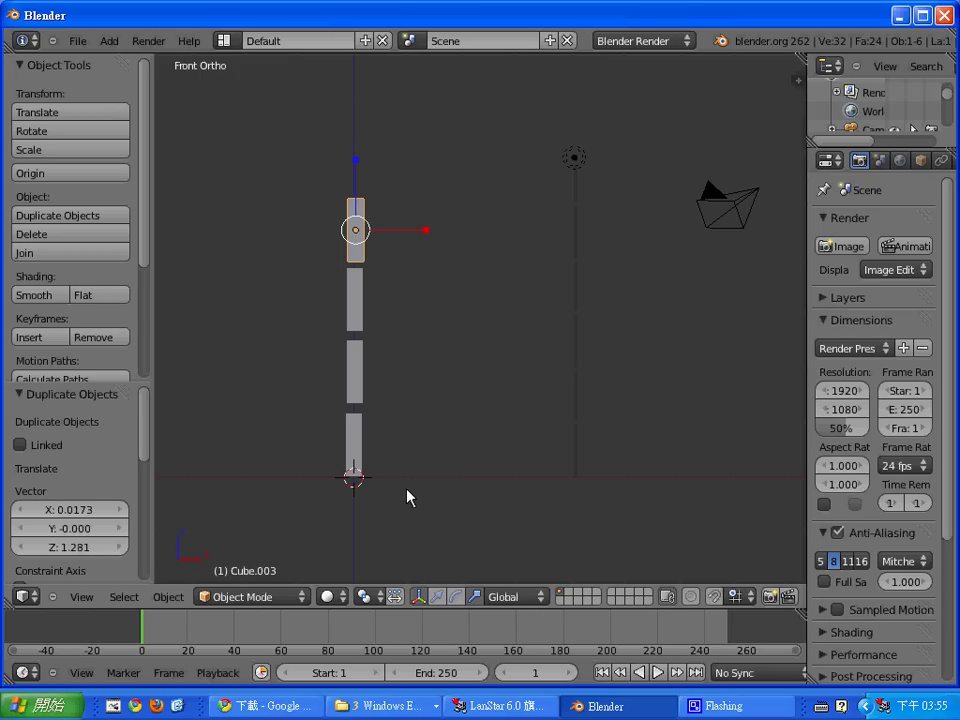
# Box-select all four boxes, scale them to 0.693, lower them toward the origin, and re-render.
pyautogui.click(417, 508)
pyautogui.press('b')
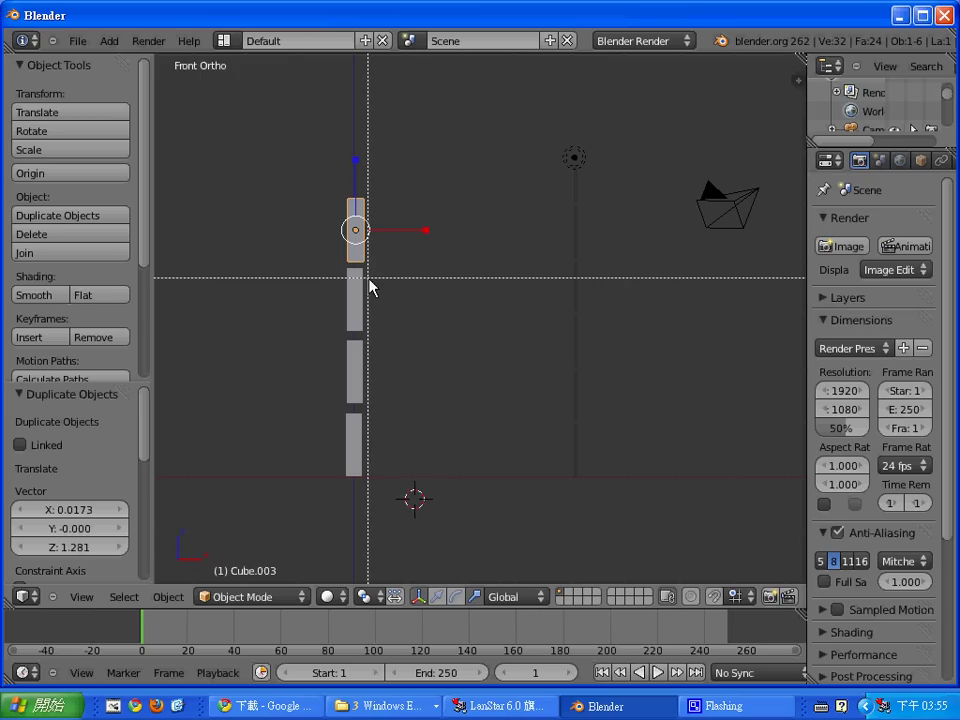
pyautogui.moveTo(416, 505); pyautogui.dragTo(317, 171)
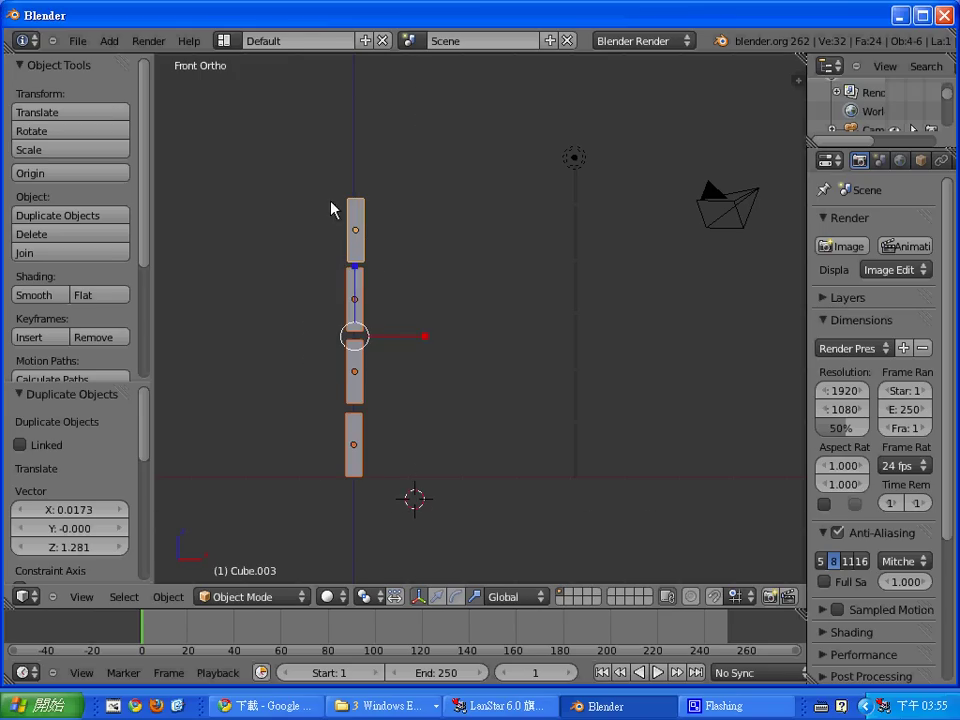
pyautogui.press('s')
pyautogui.click(405, 272)
pyautogui.press('g')
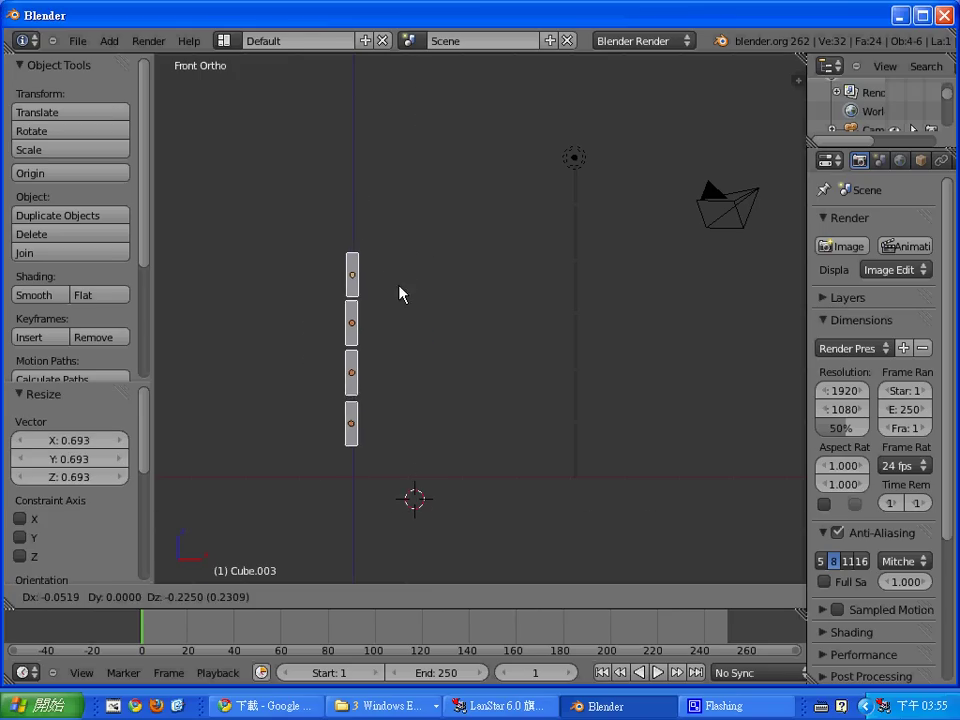
pyautogui.click(401, 322)
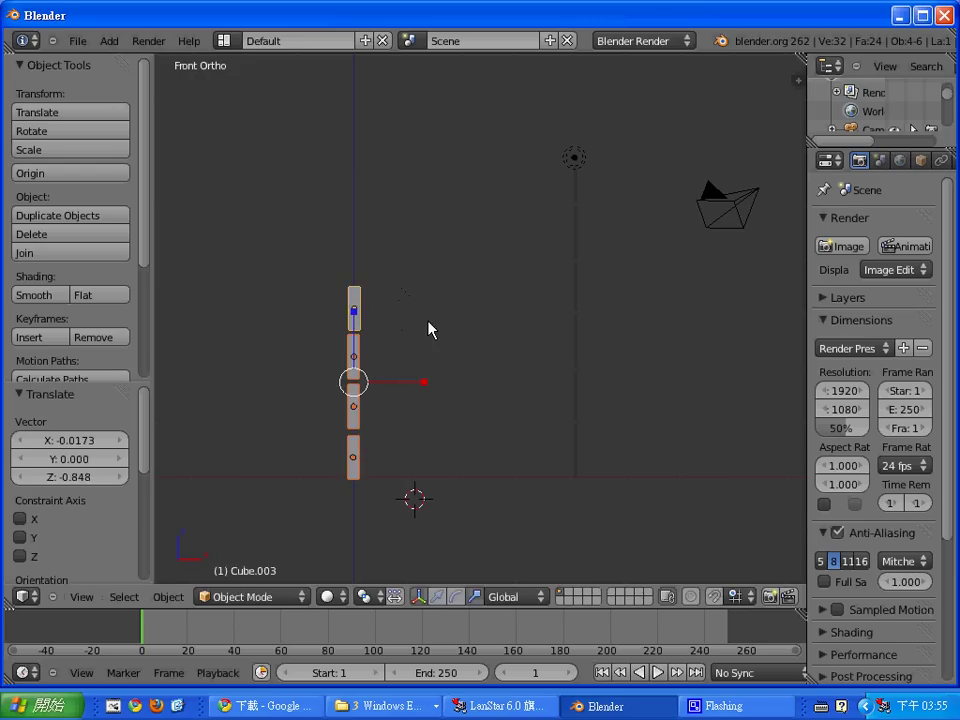
pyautogui.press('F12')
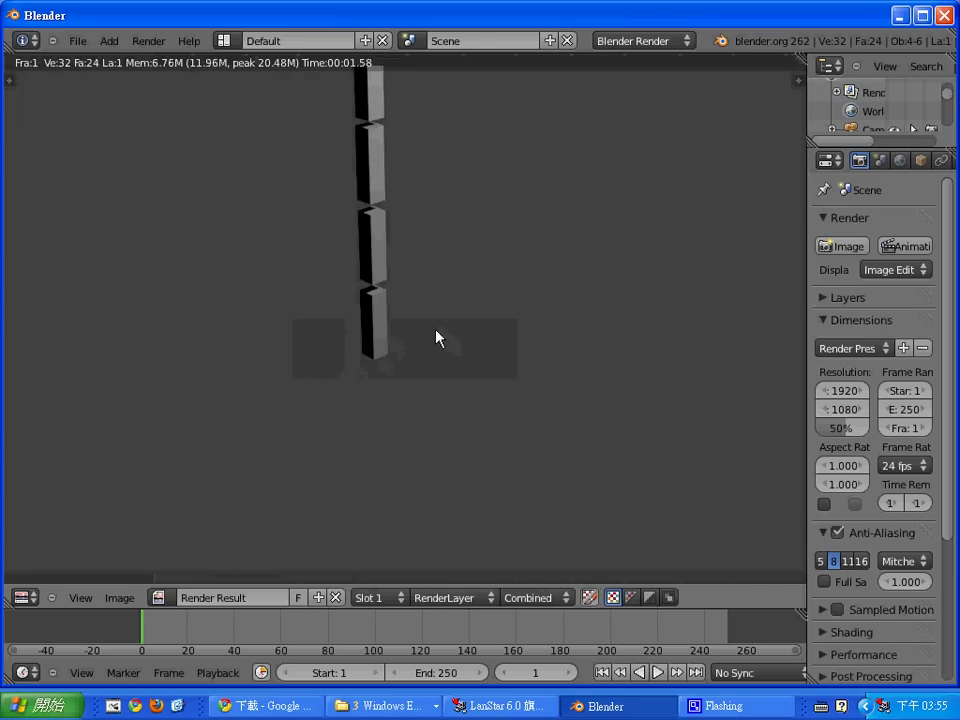
pyautogui.press('Escape')
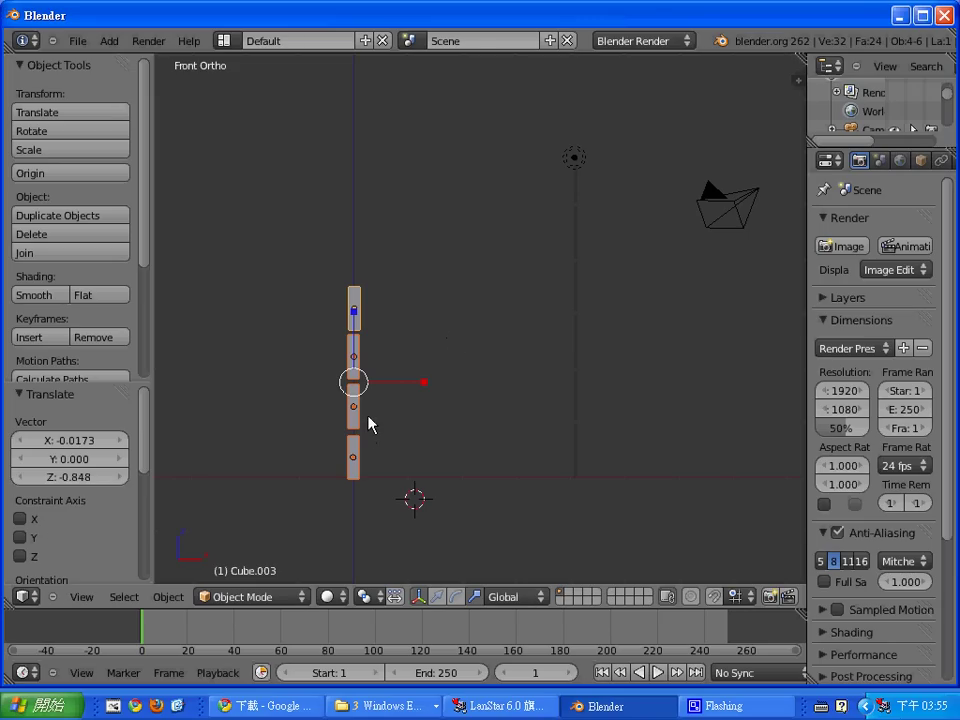
# Move and rotate the camera about 6.5° on X, then check it with a test render.
pyautogui.rightClick(735, 225)
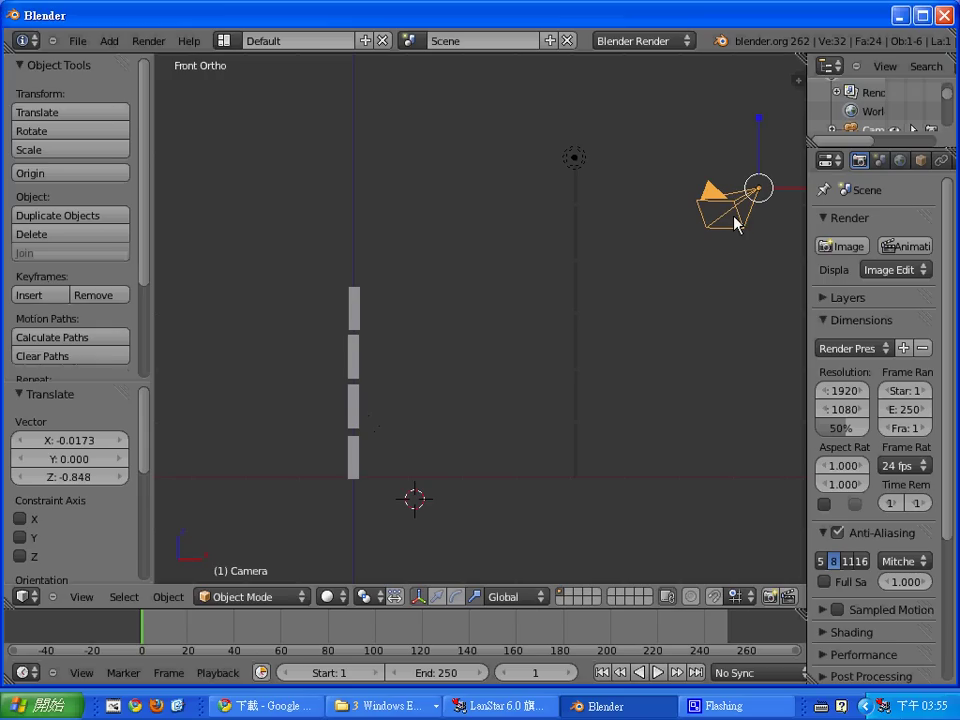
pyautogui.press('g')
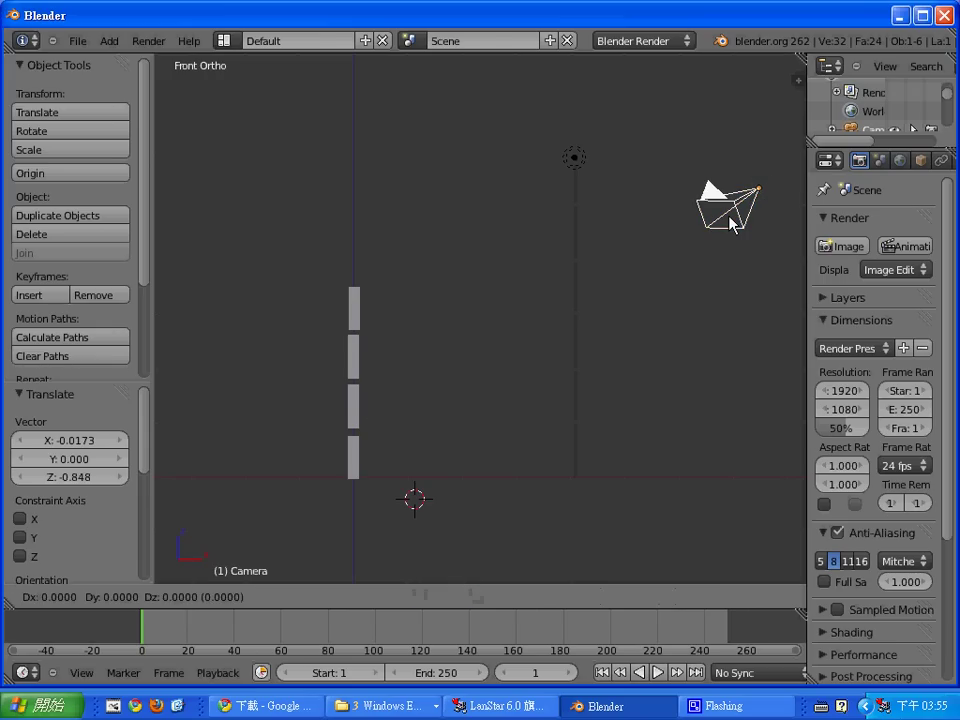
pyautogui.click(730, 220)
pyautogui.press('r')
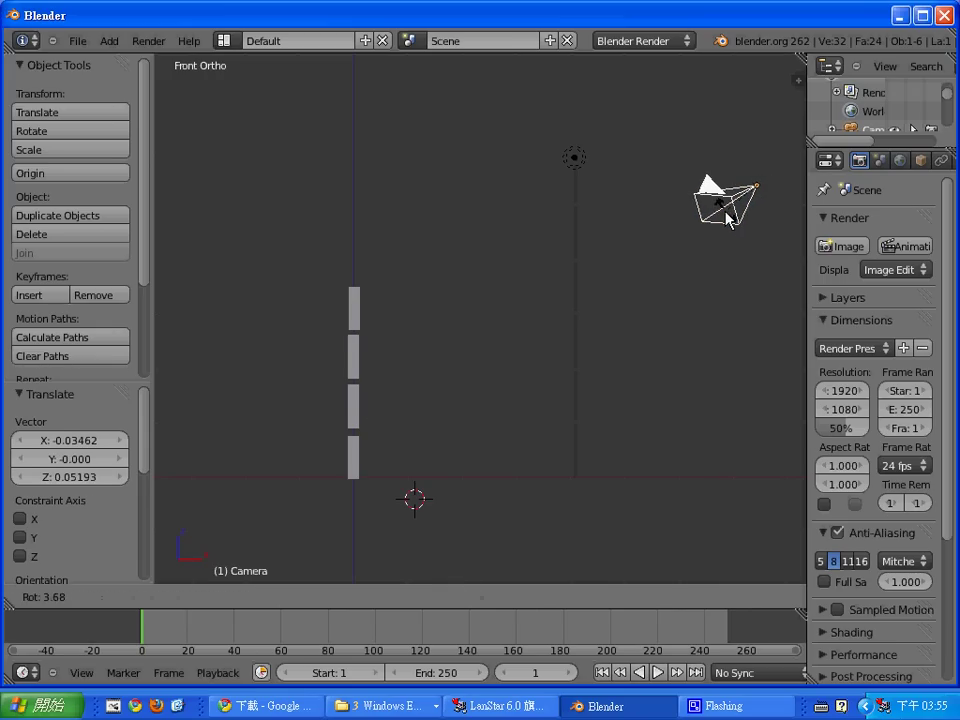
pyautogui.click(731, 216)
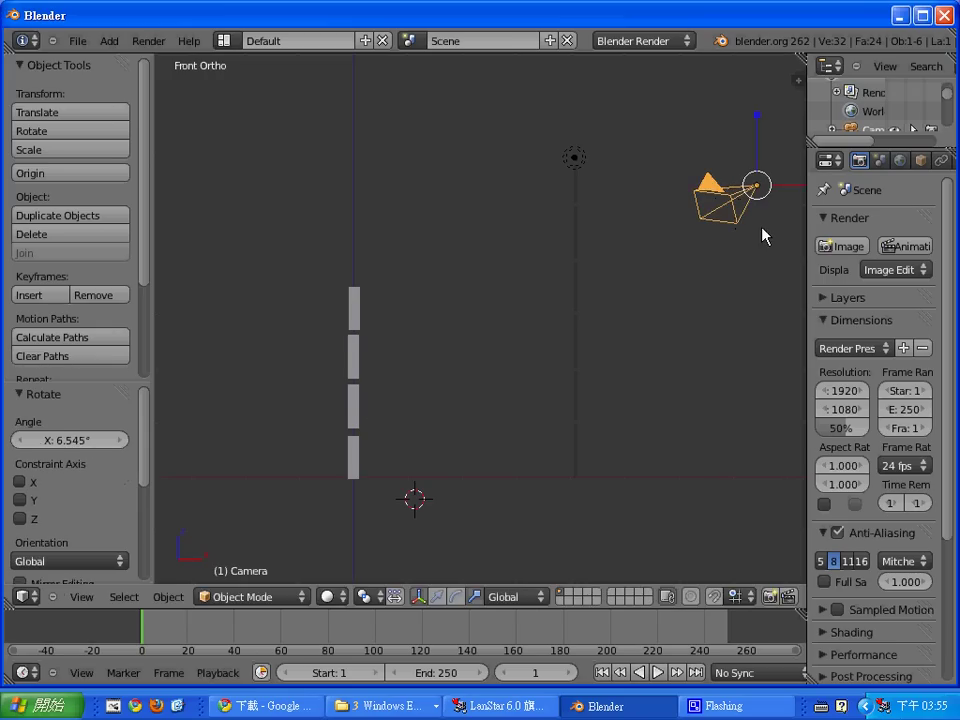
pyautogui.press('F12')
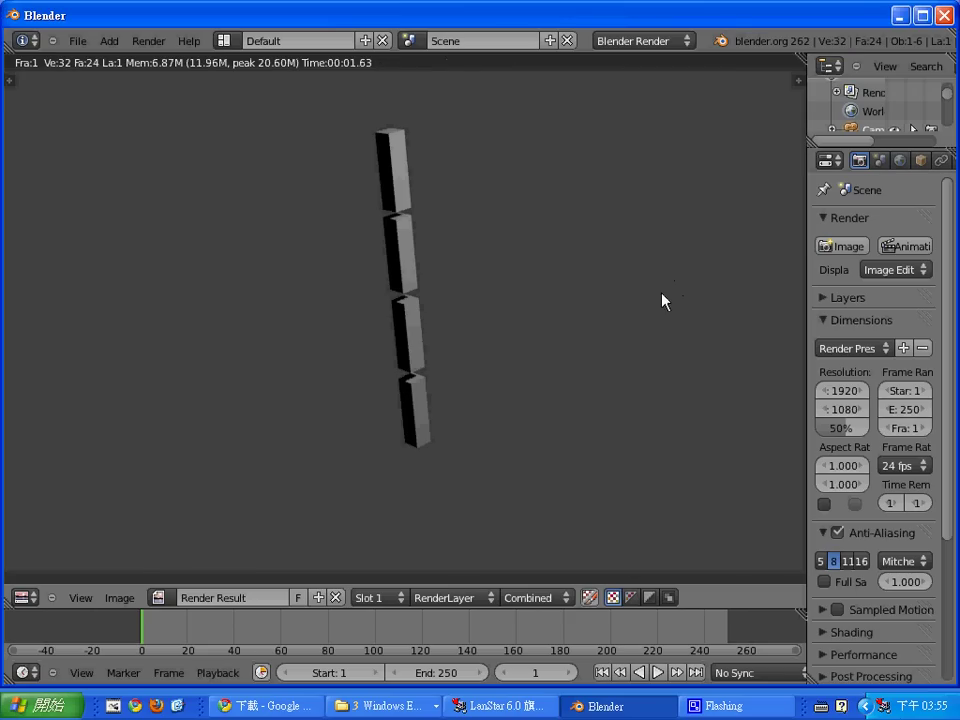
pyautogui.press('Escape')
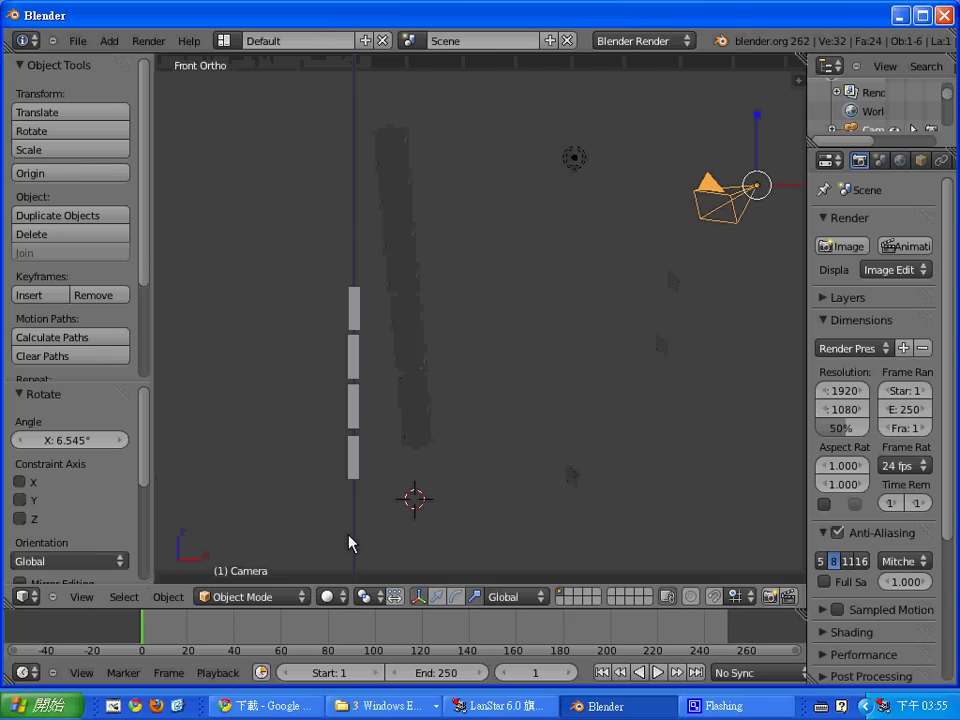
# Look through the camera view, zooming to check the framing, then return to the front orthographic view.
pyautogui.click(82, 597)
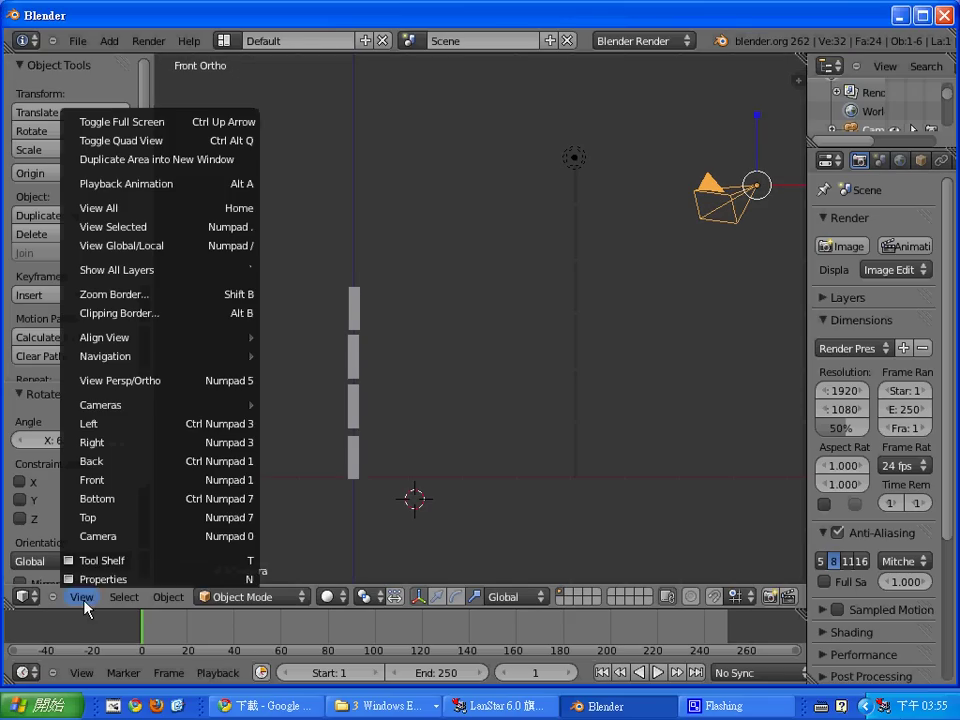
pyautogui.click(110, 545)
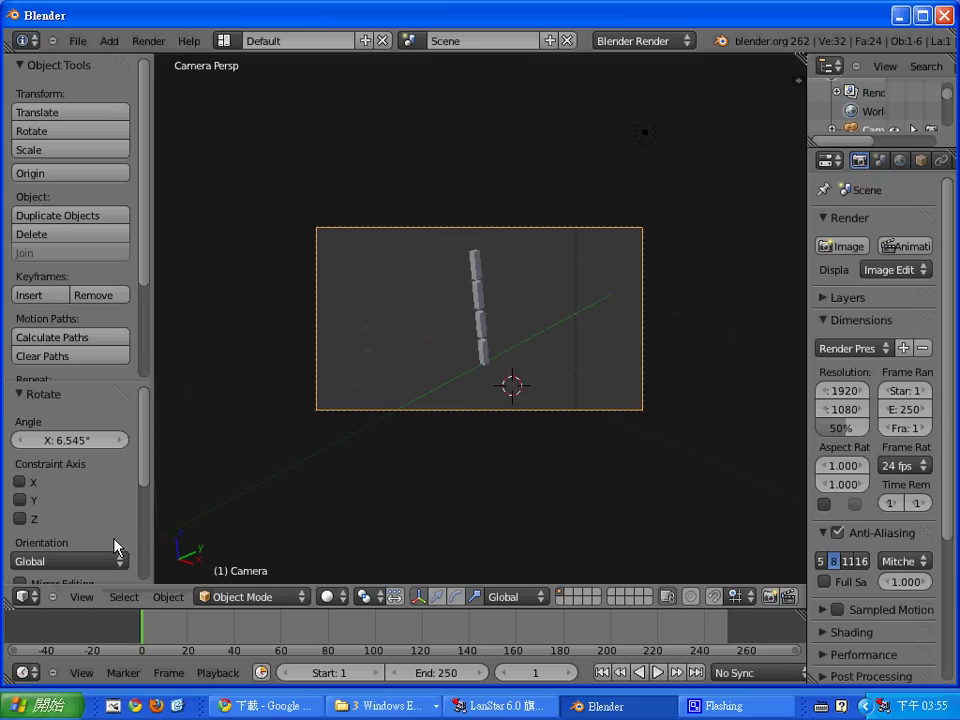
pyautogui.scroll(4, 311, 443)
pyautogui.scroll(1, 311, 443)
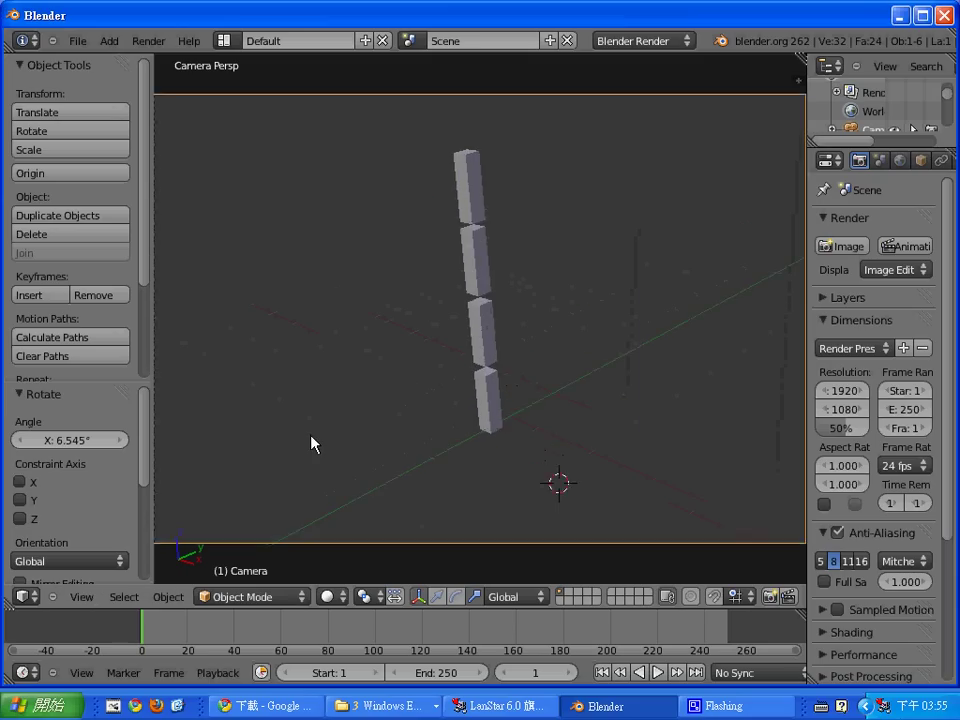
pyautogui.scroll(2, 311, 447)
pyautogui.scroll(-1, 311, 447)
pyautogui.scroll(-1, 311, 447)
pyautogui.scroll(-1, 311, 447)
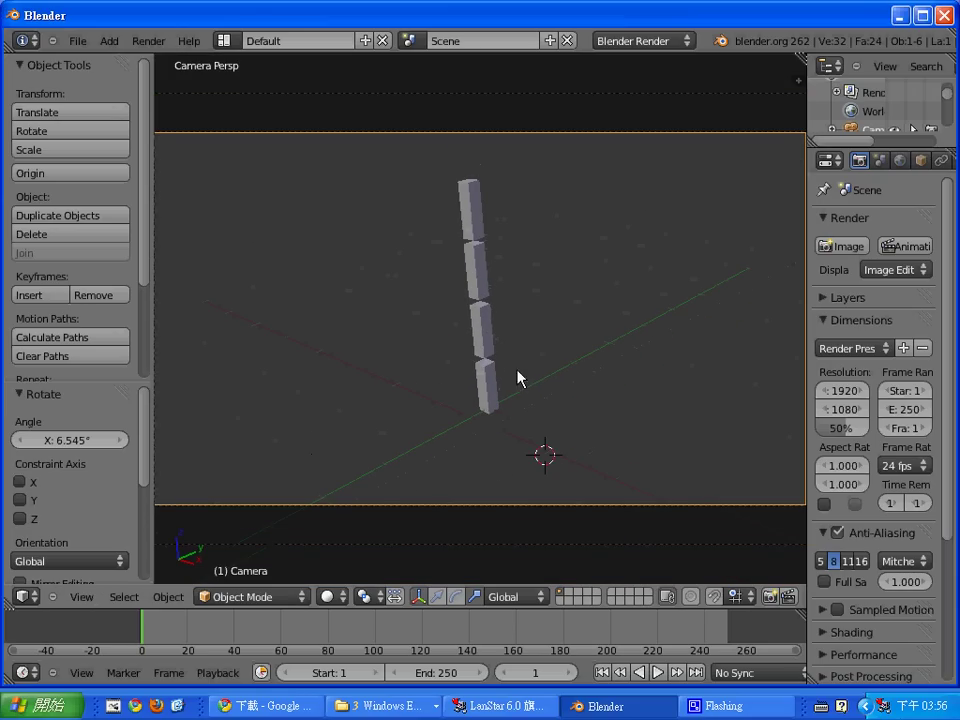
pyautogui.click(72, 598)
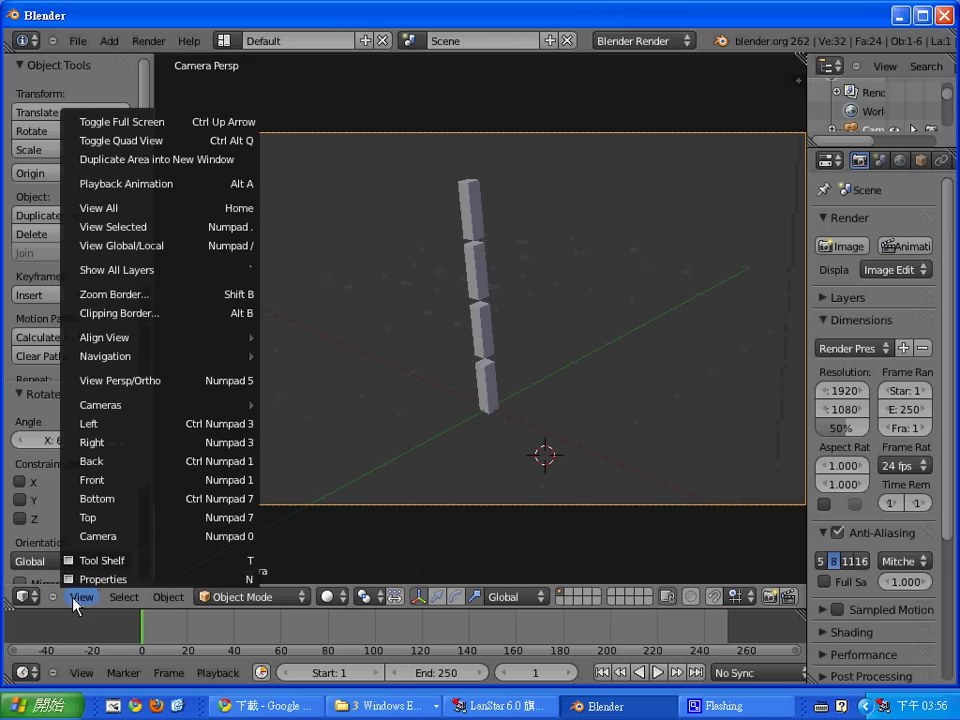
pyautogui.click(115, 481)
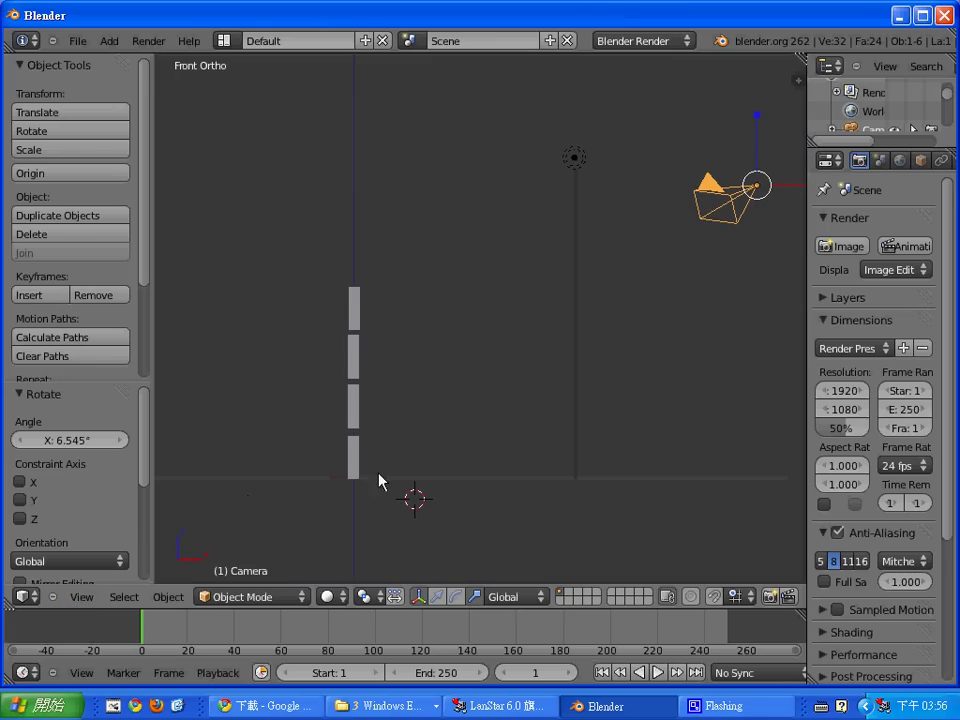
# Nudge the top block Cube.003 by -0.0173 along X.
pyautogui.rightClick(360, 321)
pyautogui.press('g')
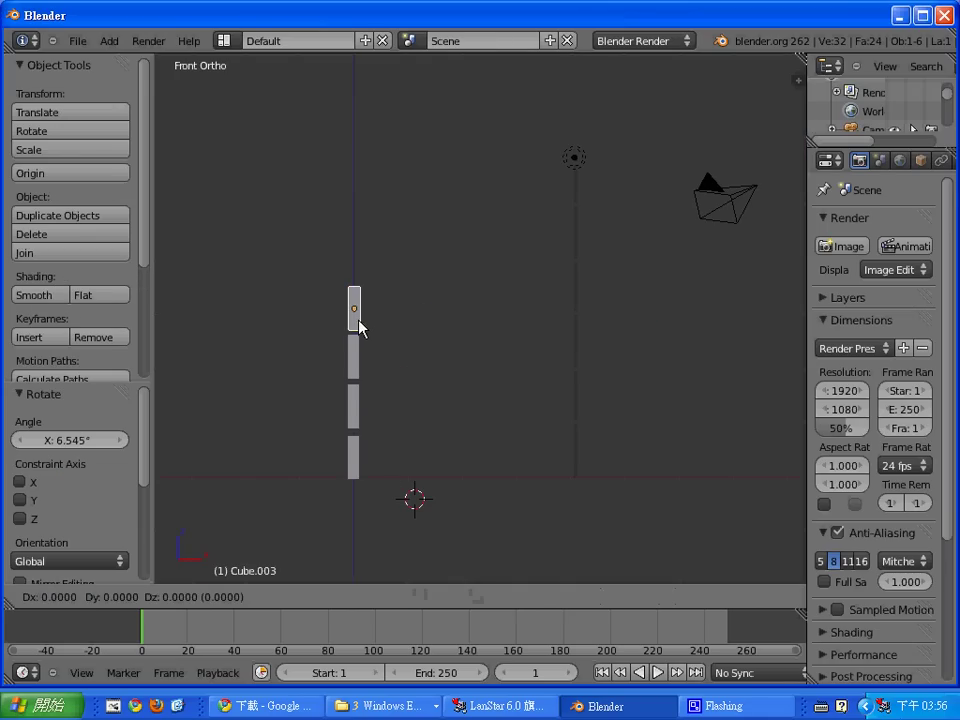
pyautogui.click(360, 323)
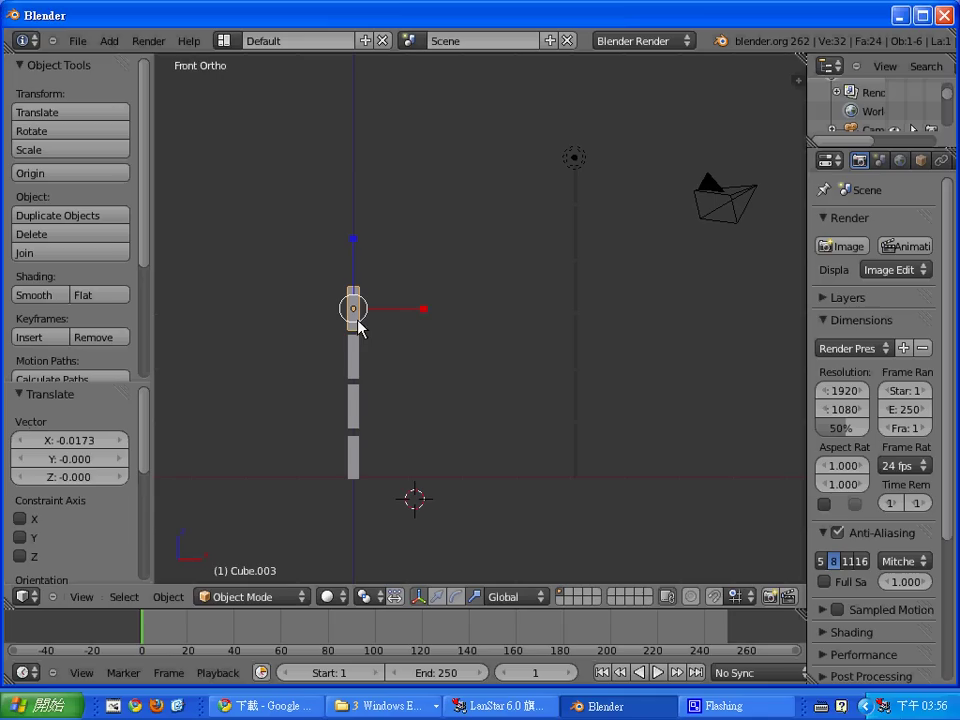
# Set the 3D cursor at the bottom block's base, recentre the column, and bring up the Add menu.
pyautogui.click(355, 483)
pyautogui.scroll(2, 356, 484)
pyautogui.keyDown('shift'); pyautogui.moveTo(377, 493); pyautogui.dragTo(471, 433, button='middle'); pyautogui.keyUp('shift')
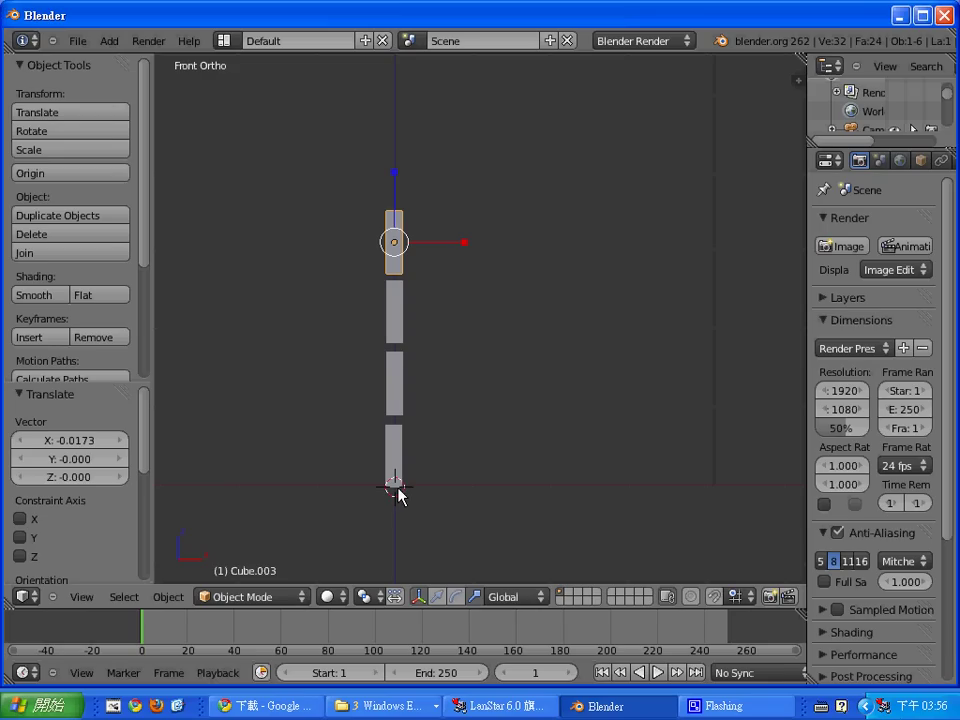
pyautogui.hotkey('shift', 'a')
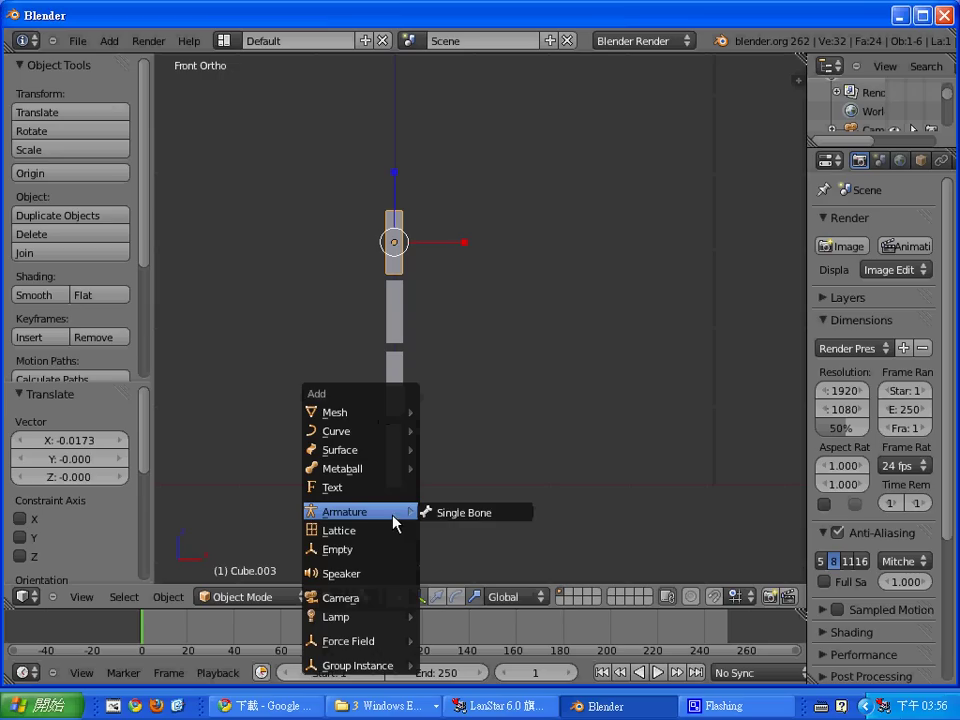
# Add a Single Bone armature at the 3D cursor at the bottom block's base.
pyautogui.moveTo(345, 511)
pyautogui.click(446, 514)
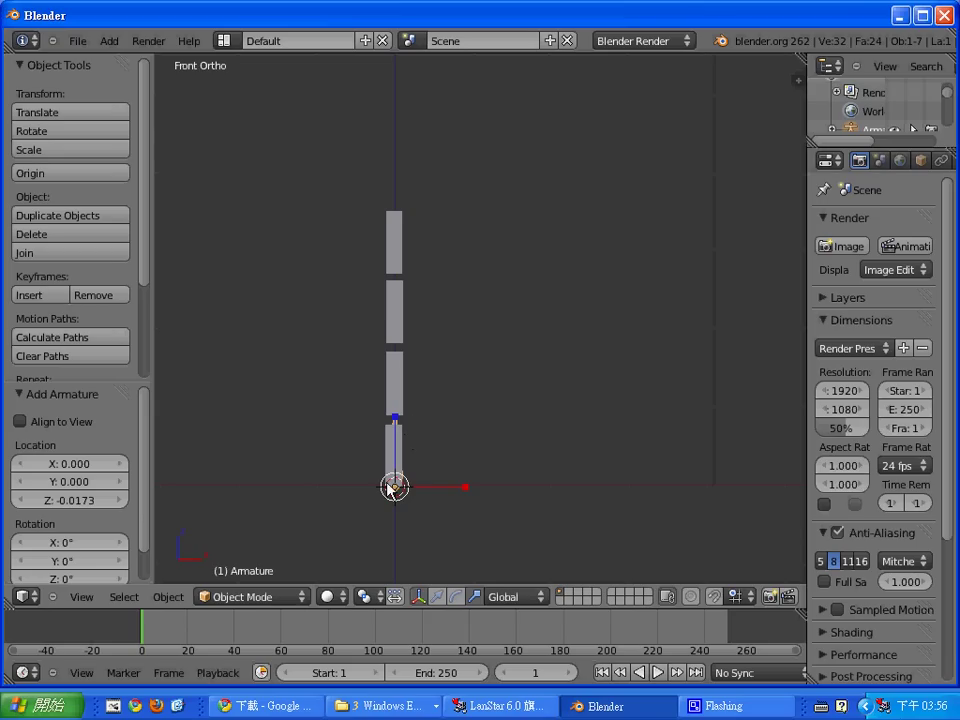
# Set the viewport shading to Wireframe so the bone shows through the bottom block.
pyautogui.click(381, 597)
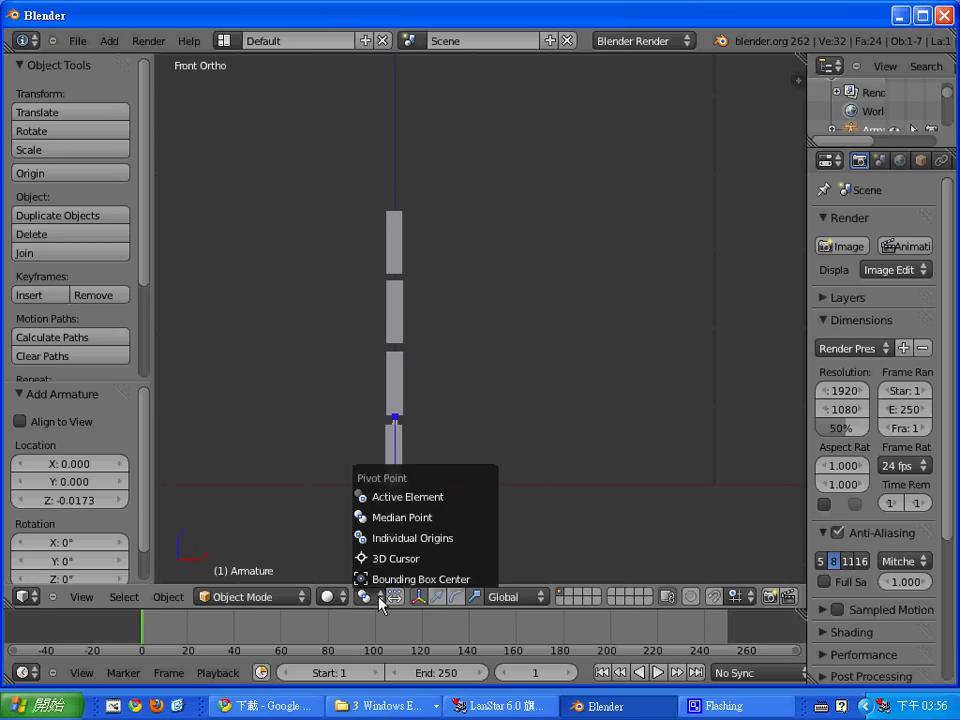
pyautogui.click(346, 599)
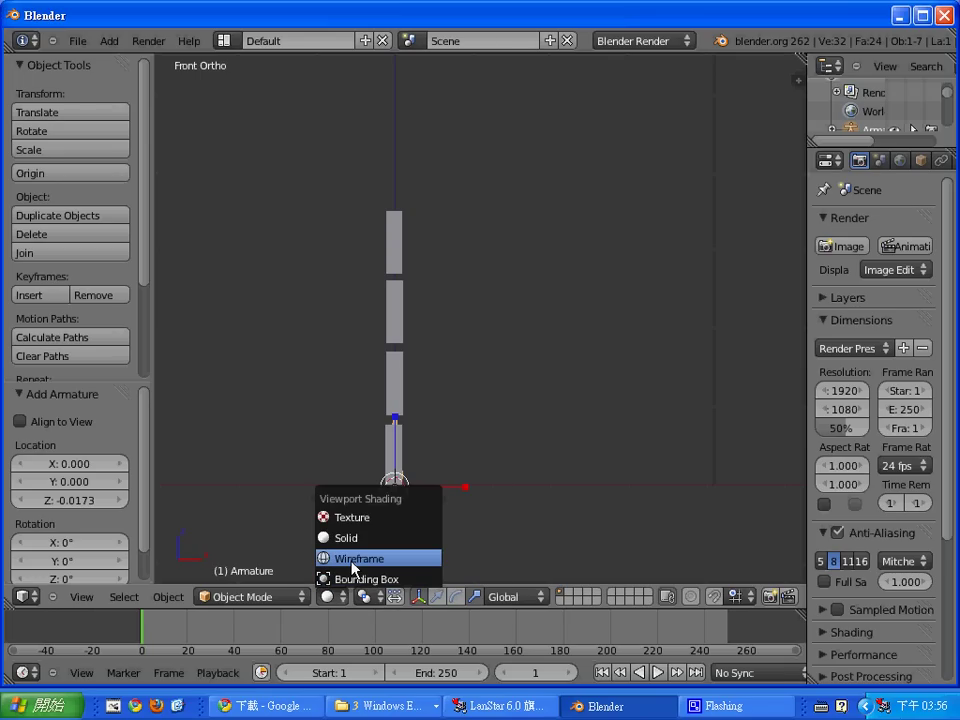
pyautogui.click(353, 559)
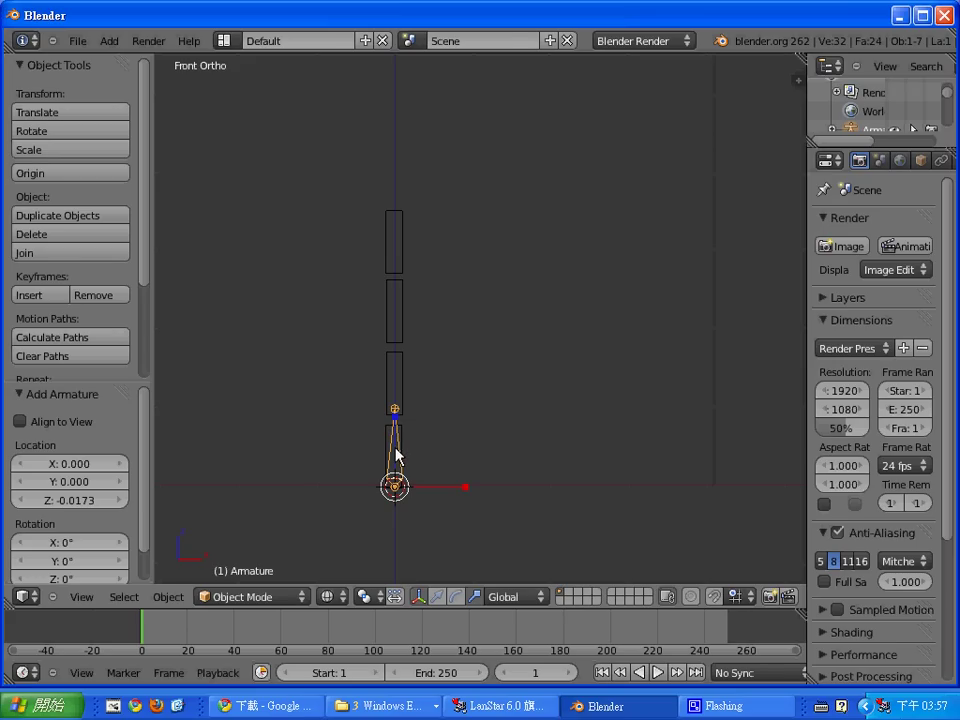
# In Edit Mode, lower the first bone's tip to the top of the bottom block.
pyautogui.press('Tab')
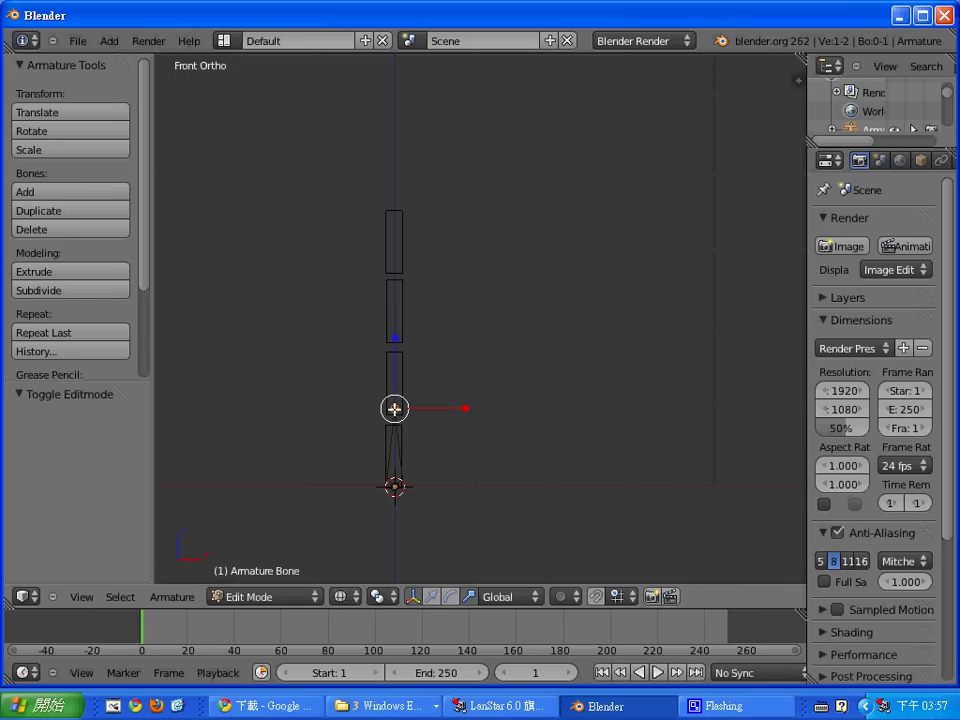
pyautogui.moveTo(394, 408); pyautogui.dragTo(394, 423)
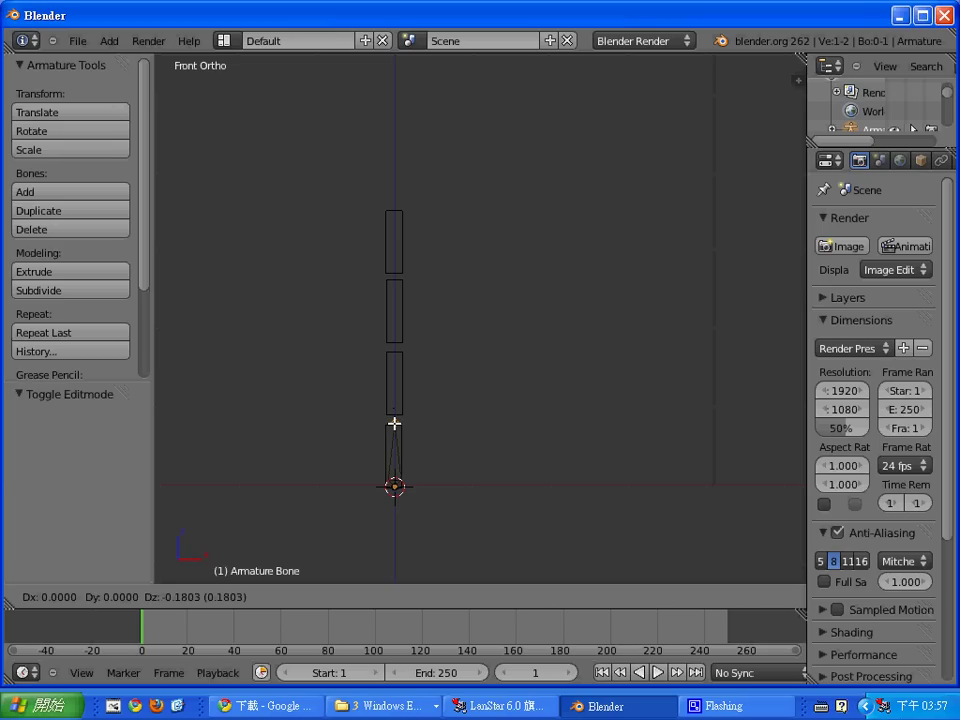
pyautogui.click(394, 423)
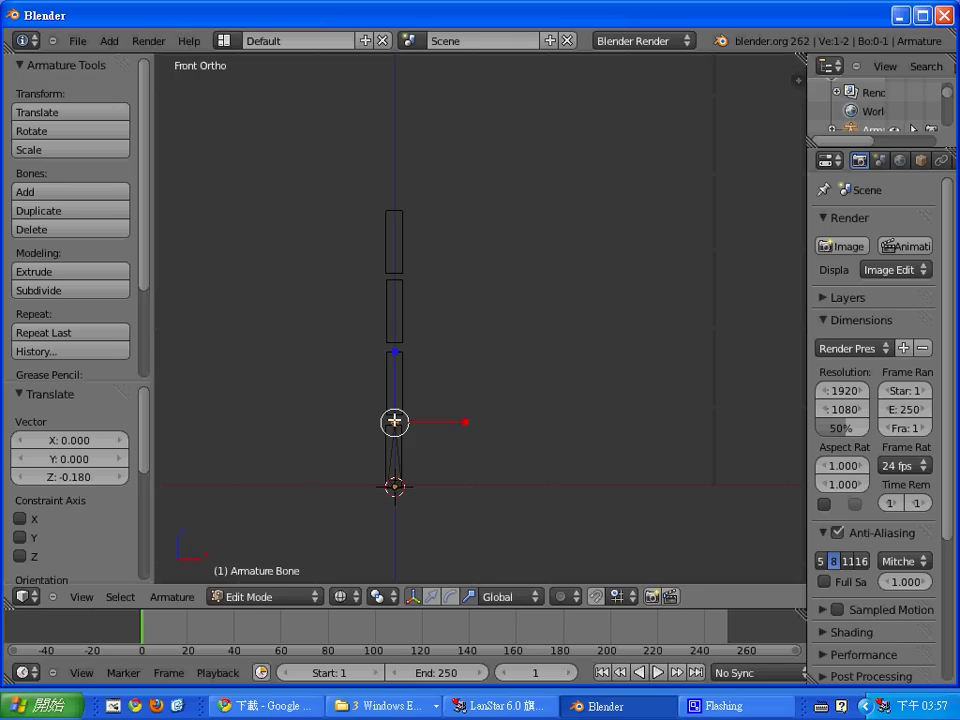
# Extrude three more bones up through each box to the top, then return to Object Mode.
pyautogui.press('e')
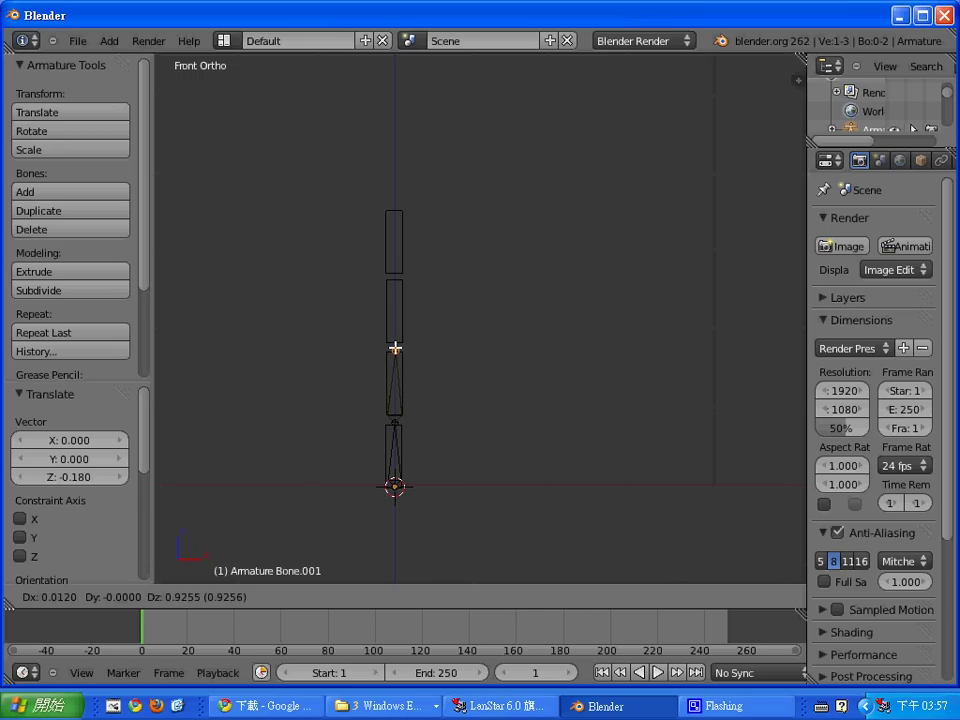
pyautogui.click(396, 347)
pyautogui.scroll(2, 393, 349)
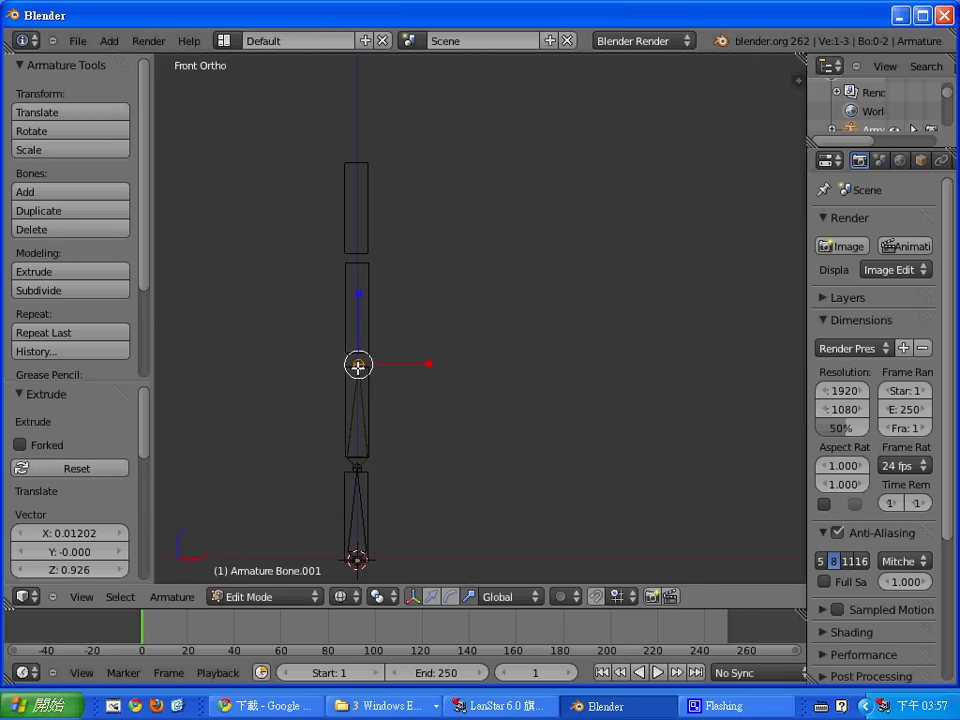
pyautogui.press('e')
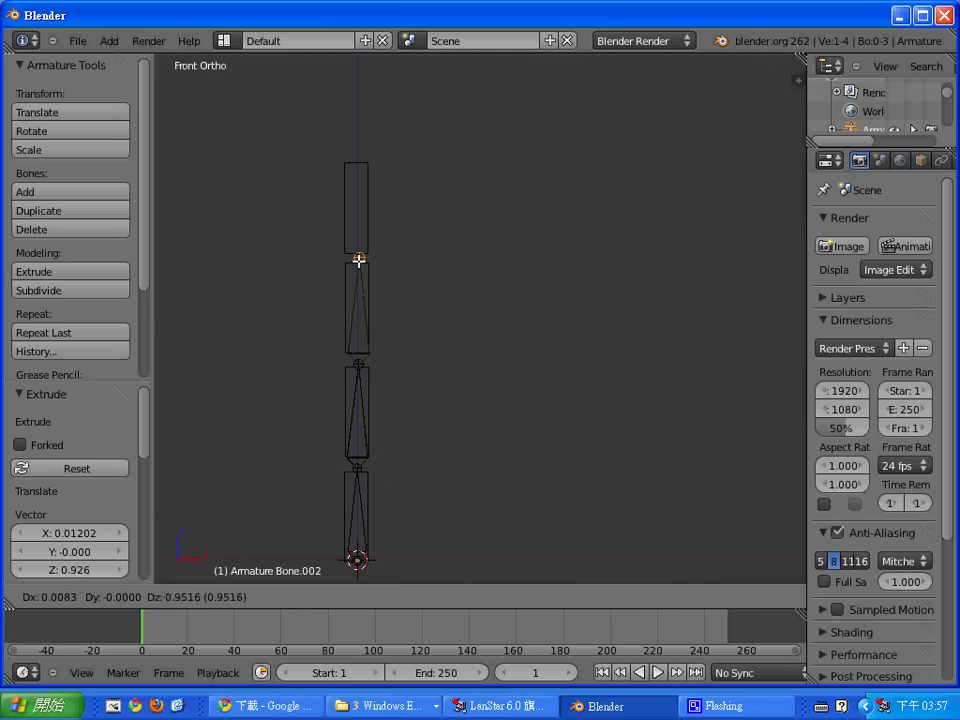
pyautogui.click(357, 265)
pyautogui.press('e')
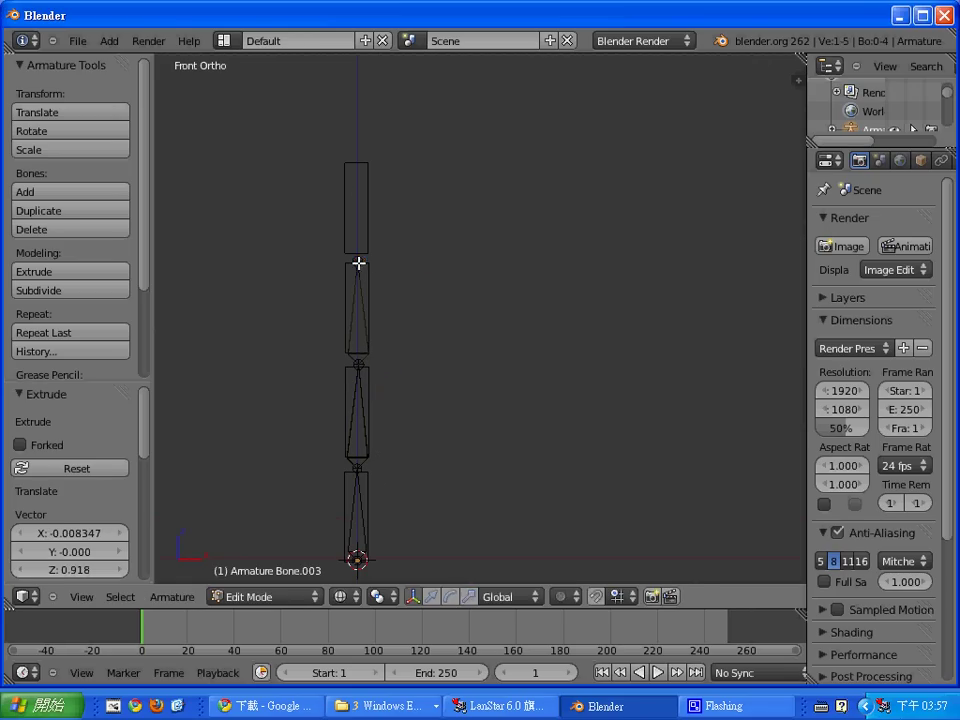
pyautogui.click(358, 166)
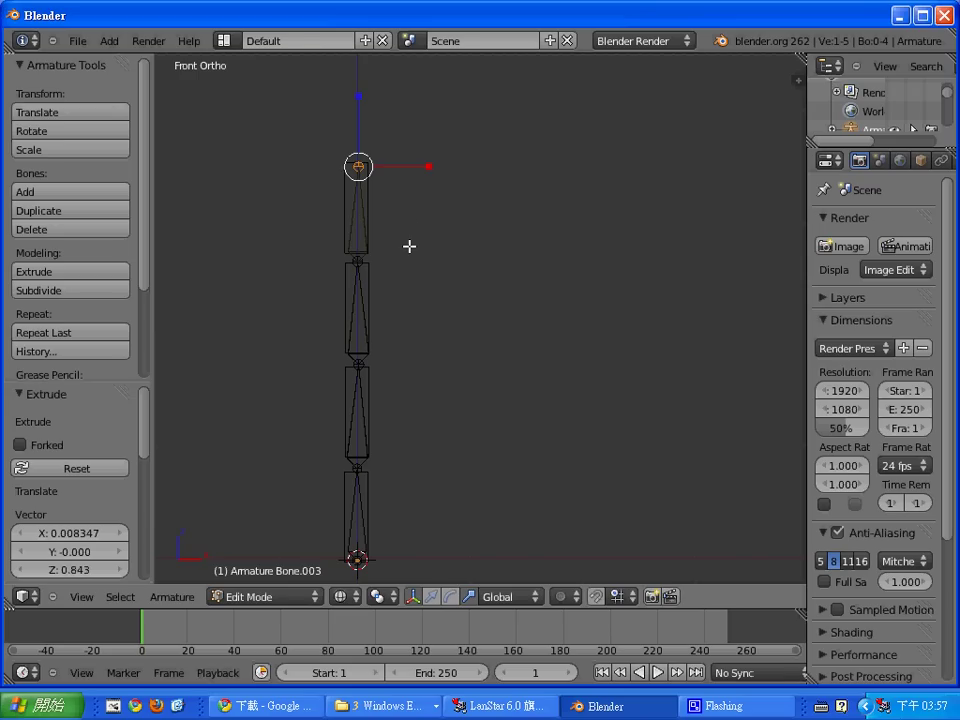
pyautogui.press('Tab')
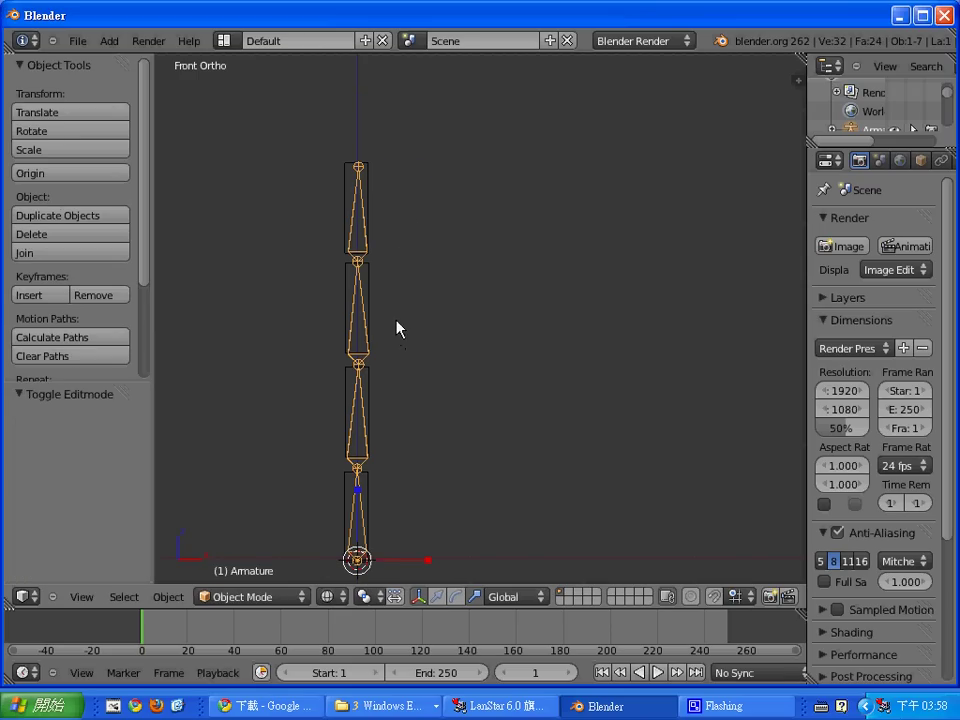
# Tilt the top box about 45.7°, then undo the rotation to set it upright.
pyautogui.rightClick(369, 291)
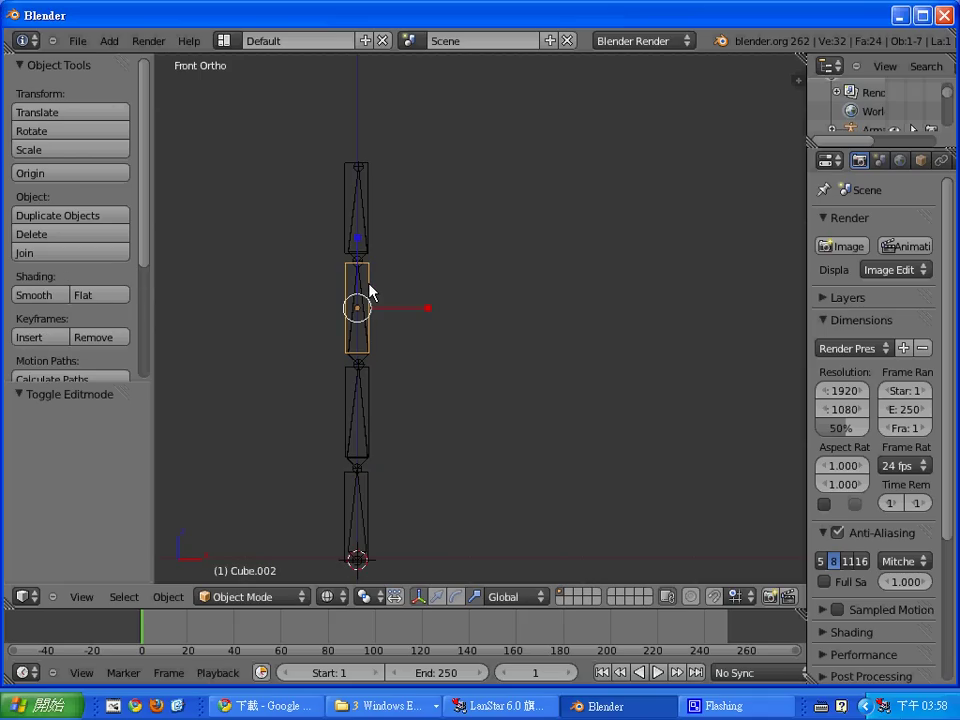
pyautogui.rightClick(366, 237)
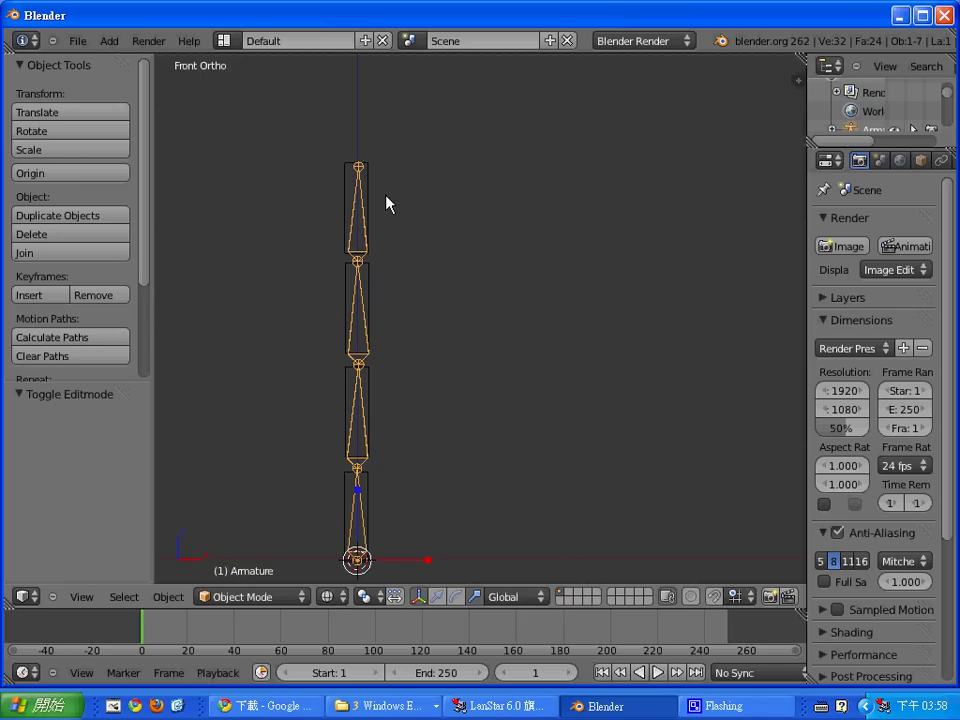
pyautogui.rightClick(369, 208)
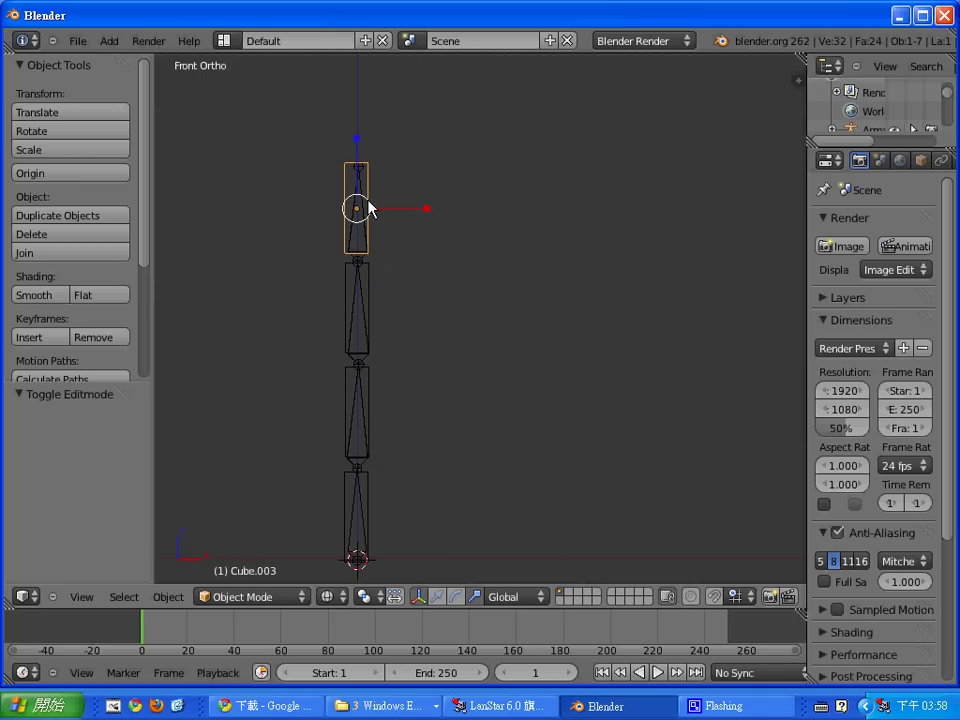
pyautogui.press('r')
pyautogui.click(382, 221)
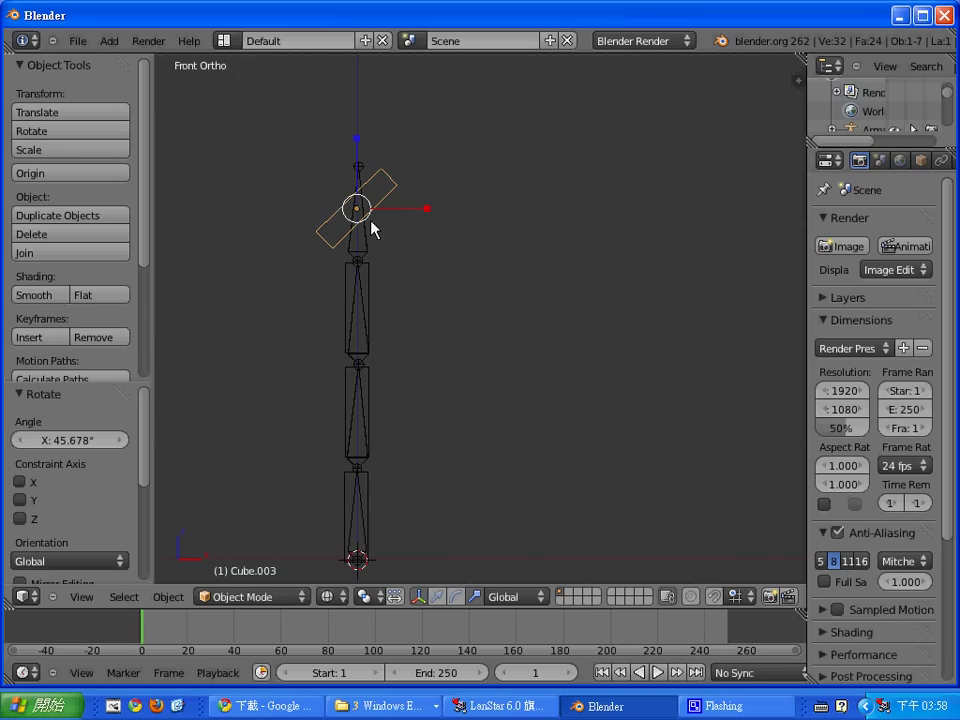
pyautogui.hotkey('ctrl', 'z')
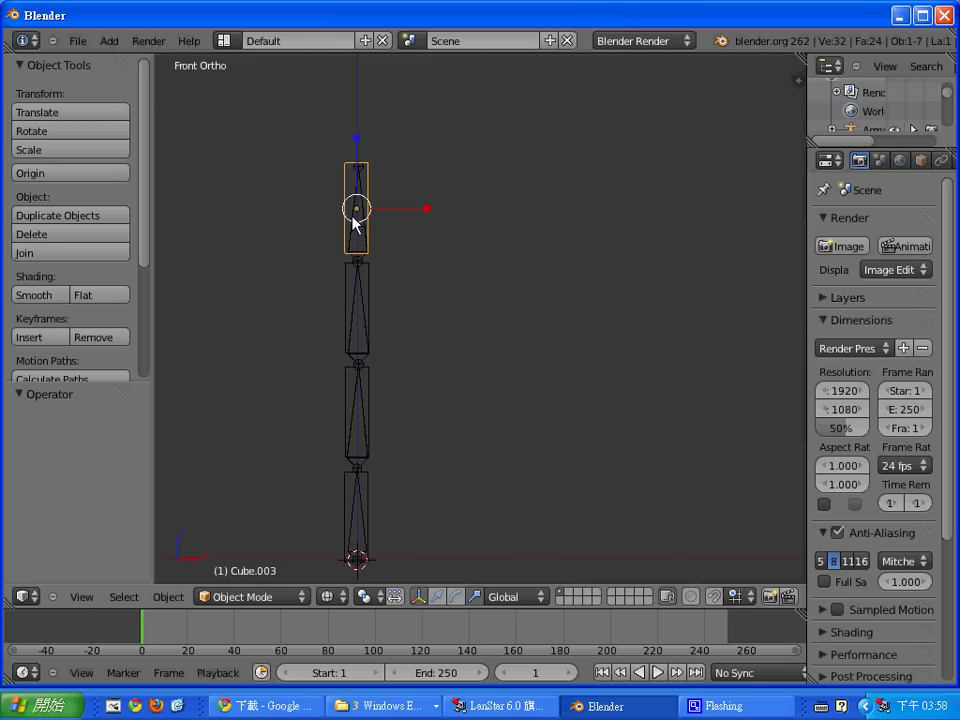
# Select the bottom box with the armature as active, and bring up the interaction mode list.
pyautogui.rightClick(362, 538)
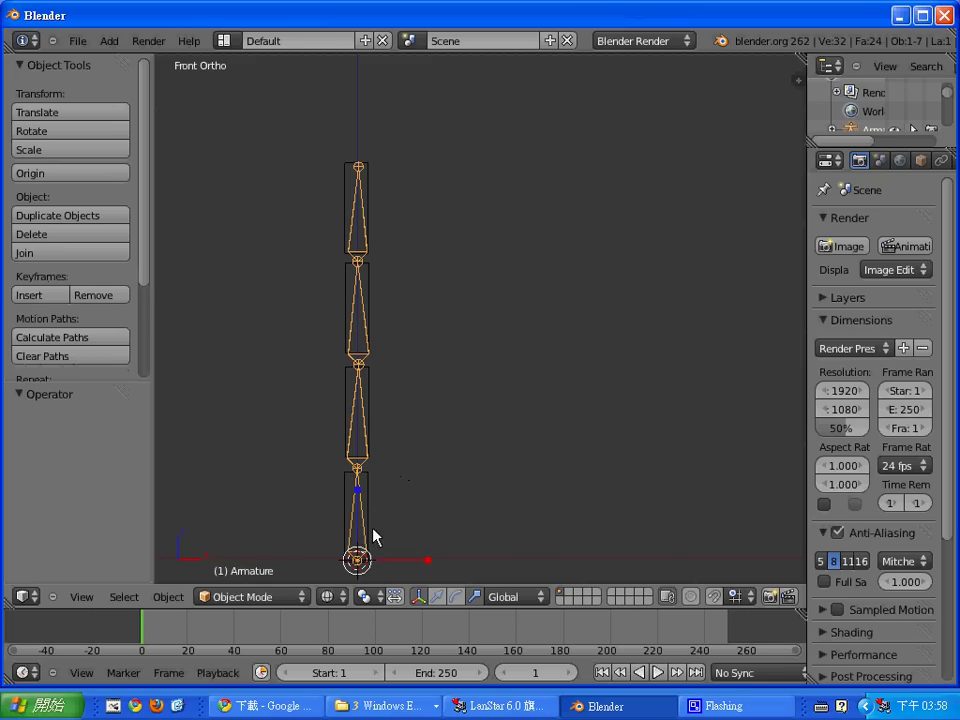
pyautogui.rightClick(370, 512)
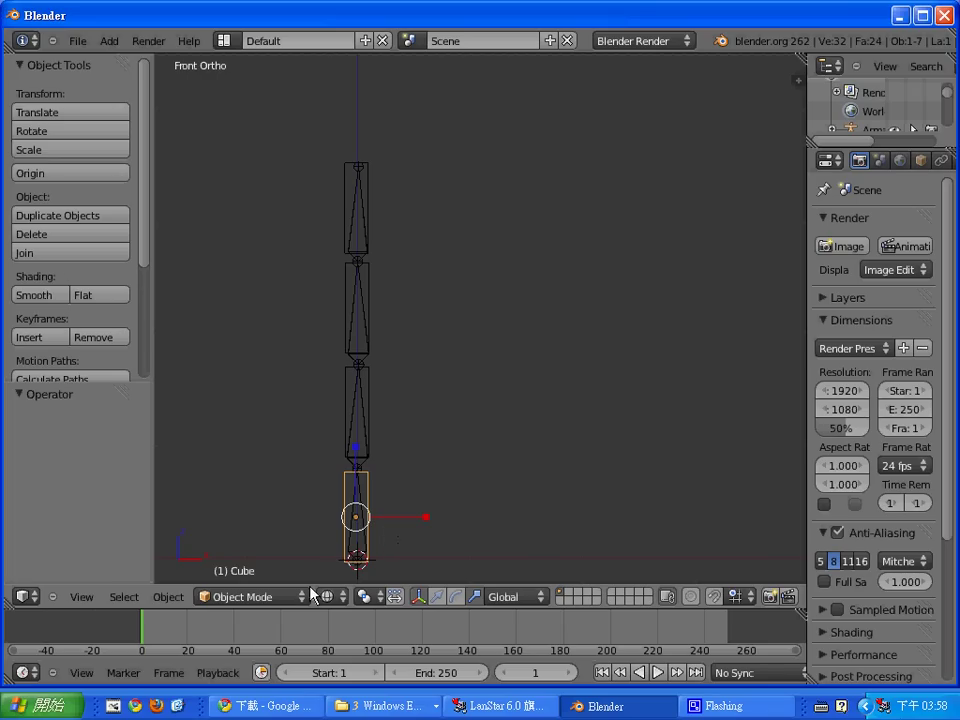
pyautogui.keyDown('shift'); pyautogui.rightClick(357, 544); pyautogui.keyUp('shift')
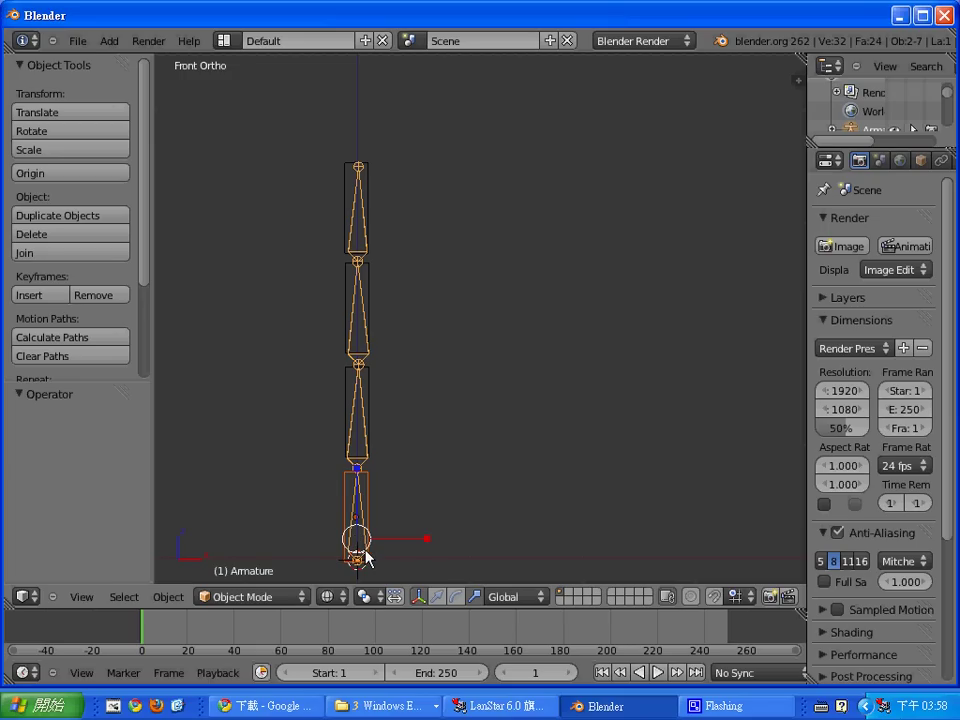
pyautogui.click(284, 598)
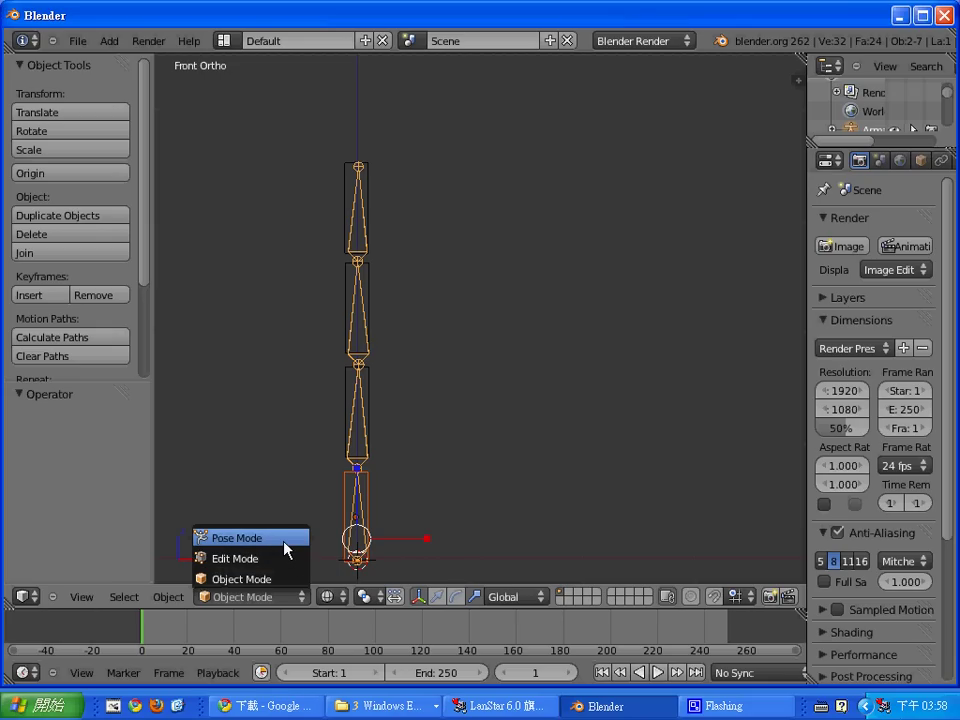
# In Pose Mode, parent the bottom box to the bottom bone, then test-rotate and undo.
pyautogui.click(287, 549)
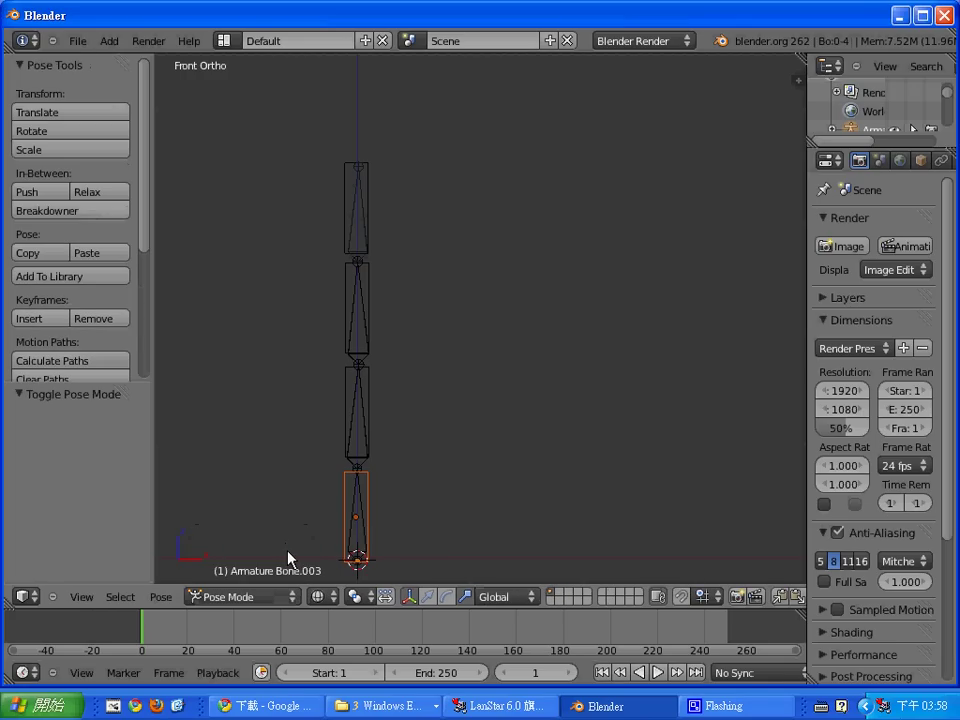
pyautogui.rightClick(362, 537)
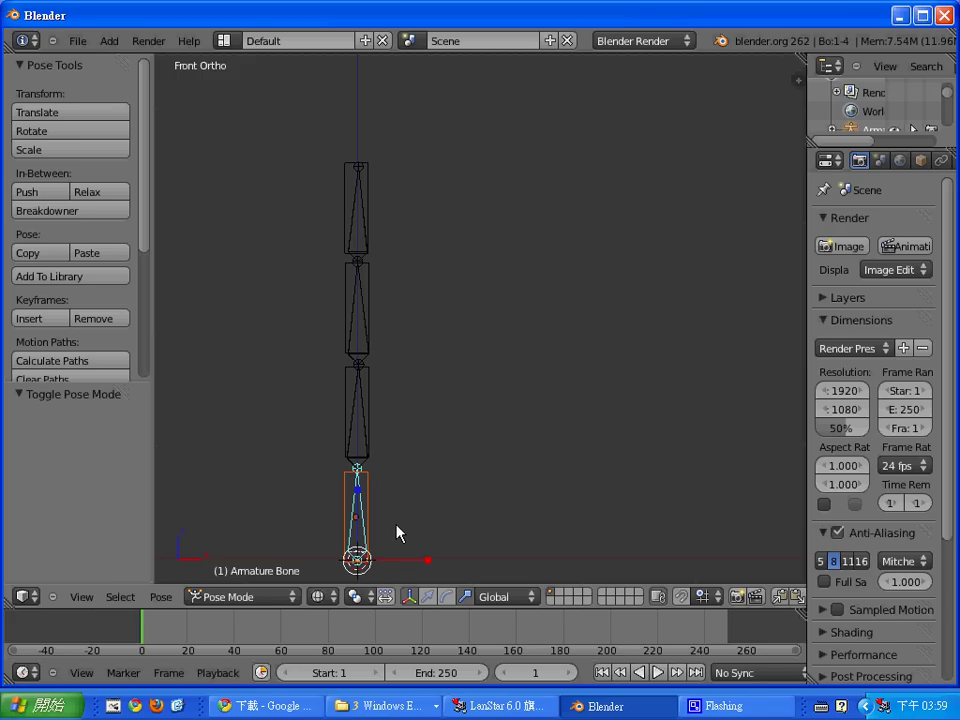
pyautogui.hotkey('ctrl', 'p')
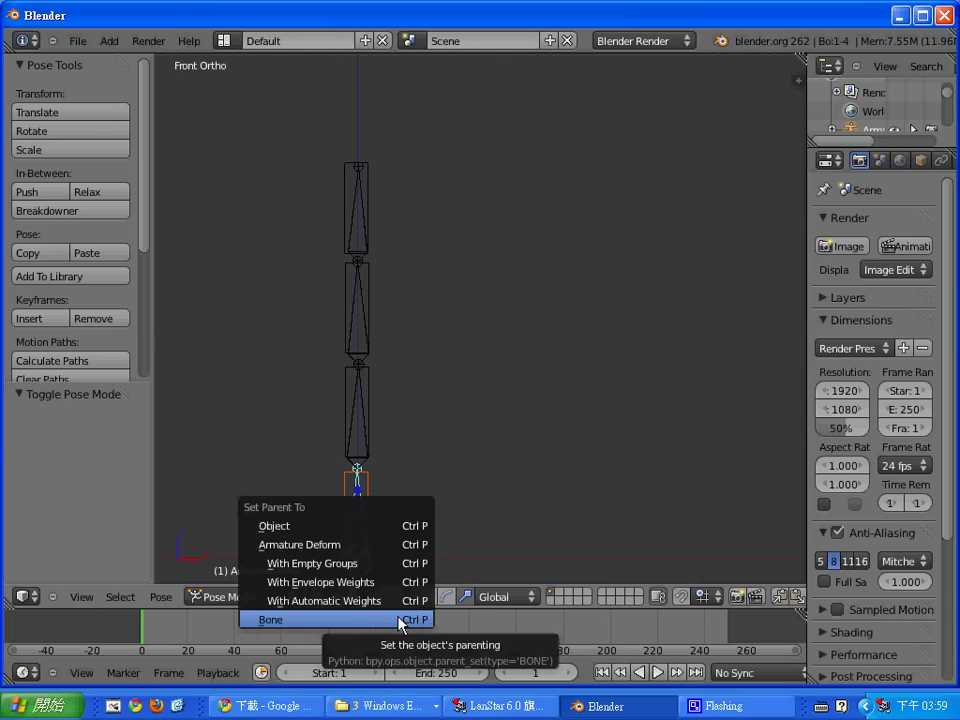
pyautogui.click(402, 620)
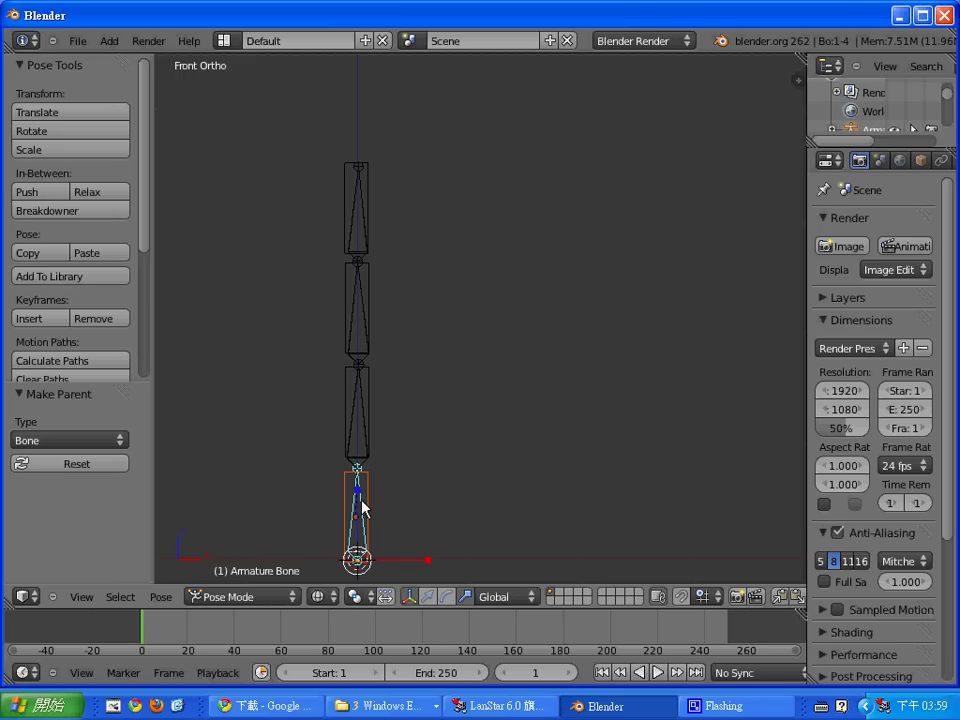
pyautogui.press('r')
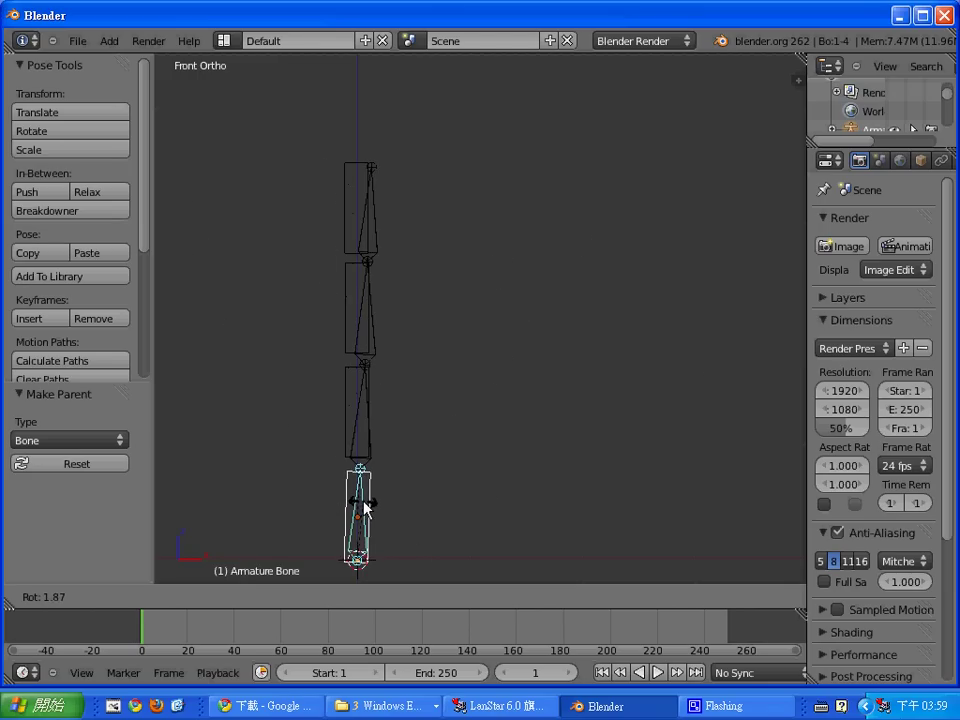
pyautogui.click(365, 507)
pyautogui.hotkey('ctrl', 'z')
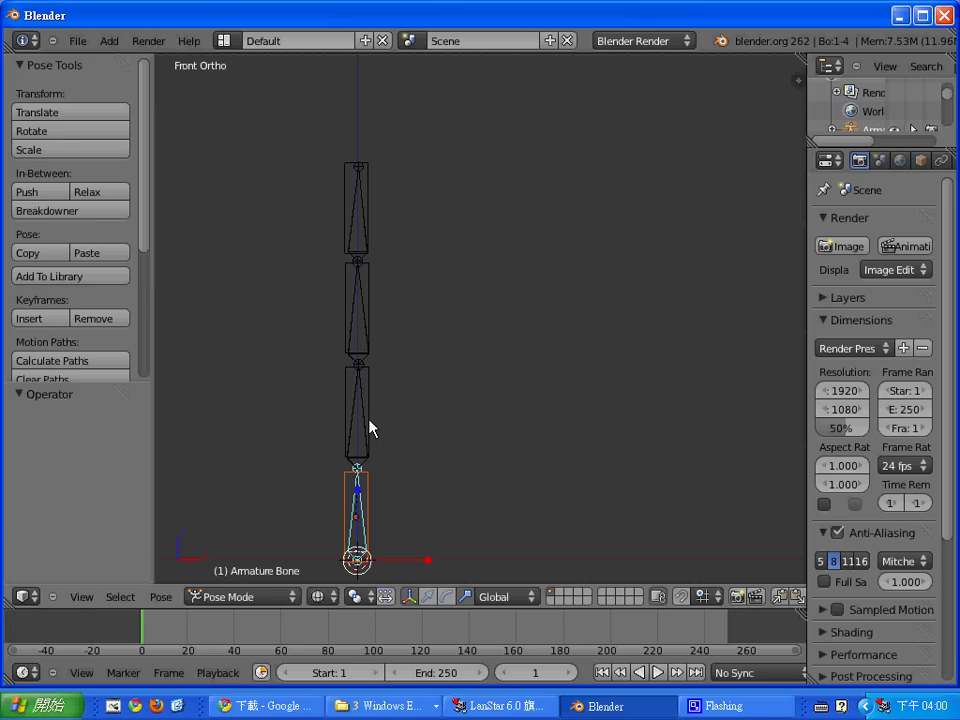
# Cycle through edit and pose modes, select Bone.001, and return the armature to Object Mode.
pyautogui.press('Tab')
pyautogui.hotkey('ctrl', 'Tab')
pyautogui.rightClick(370, 418)
pyautogui.click(274, 597)
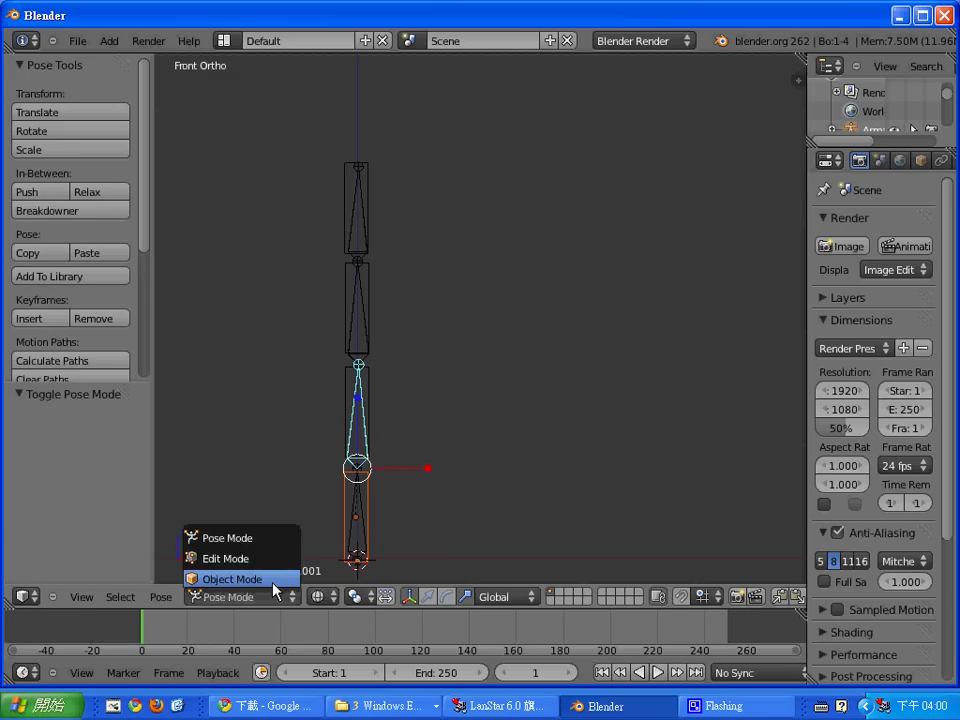
pyautogui.click(273, 580)
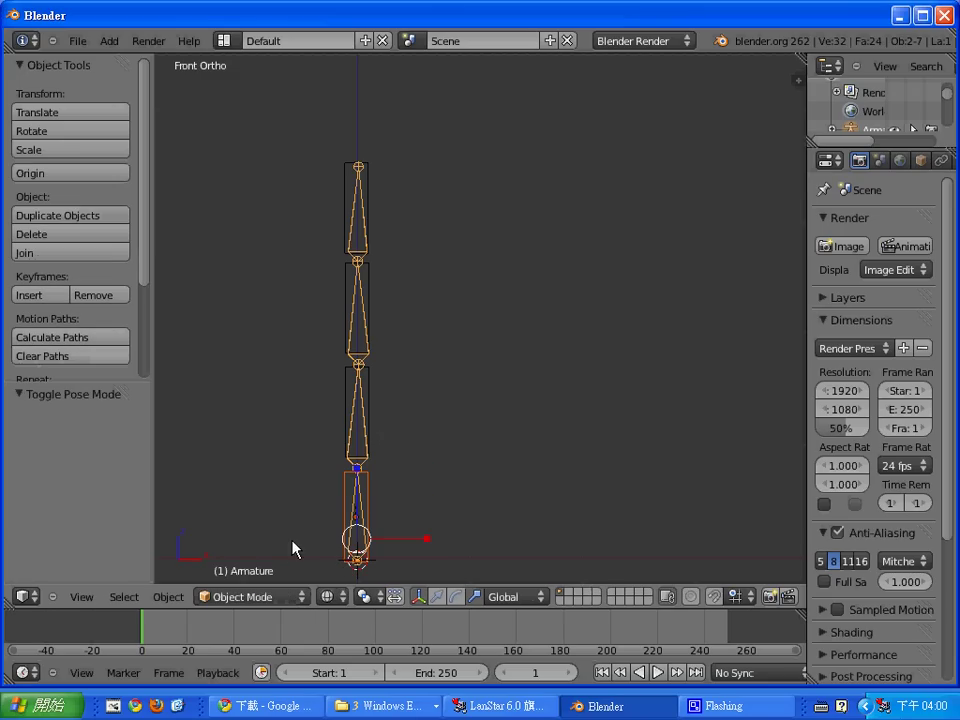
# Parent the second box from the bottom to Bone.001, then return to Object Mode.
pyautogui.rightClick(370, 410)
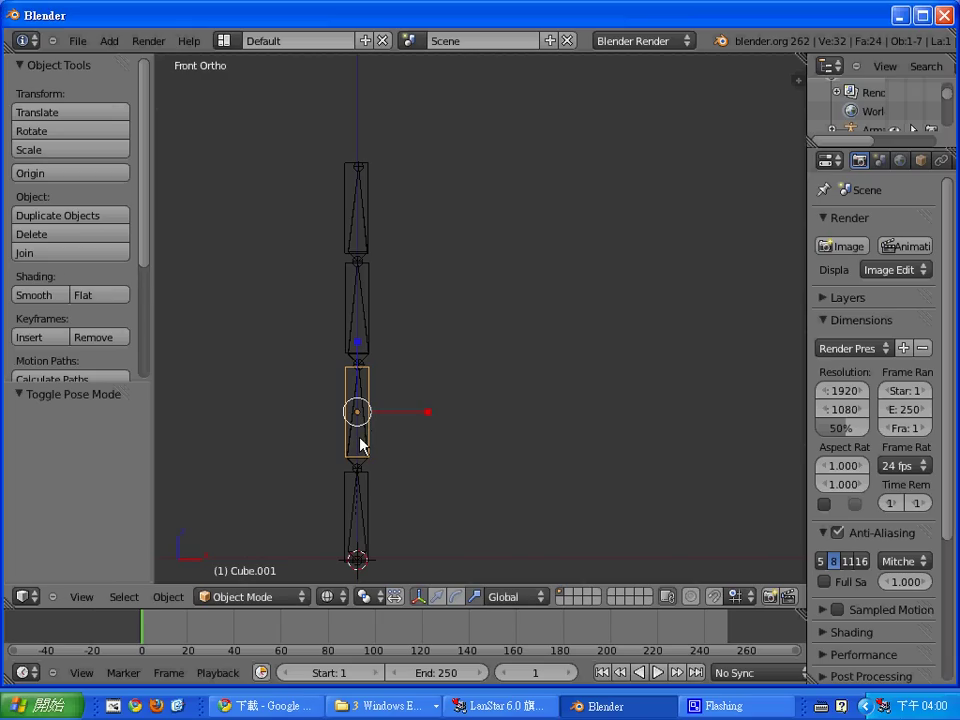
pyautogui.keyDown('shift'); pyautogui.rightClick(361, 446); pyautogui.keyUp('shift')
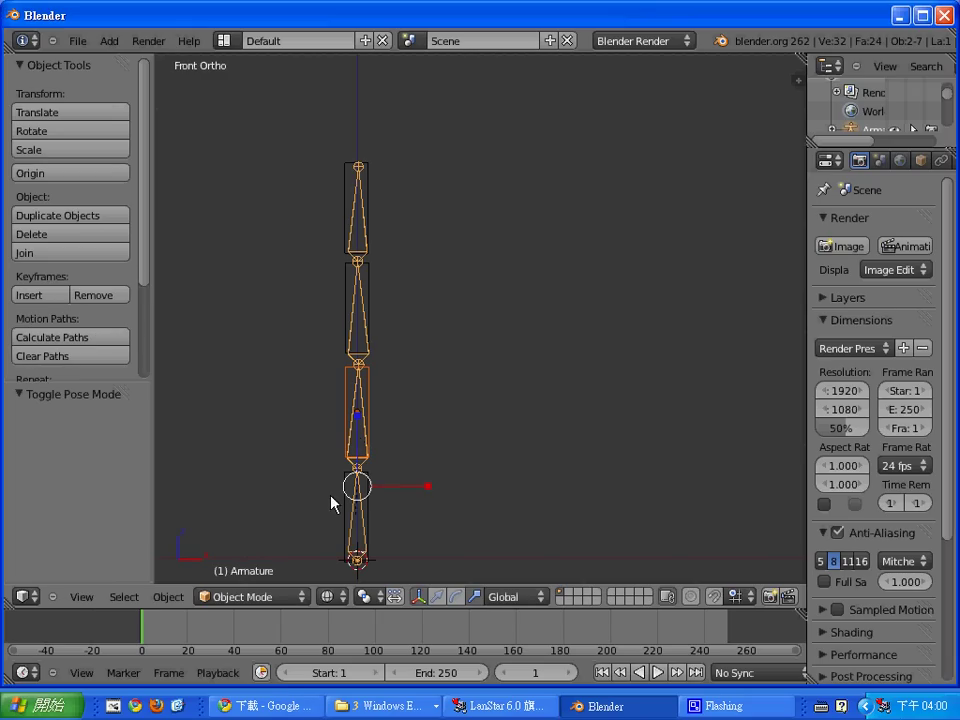
pyautogui.click(285, 596)
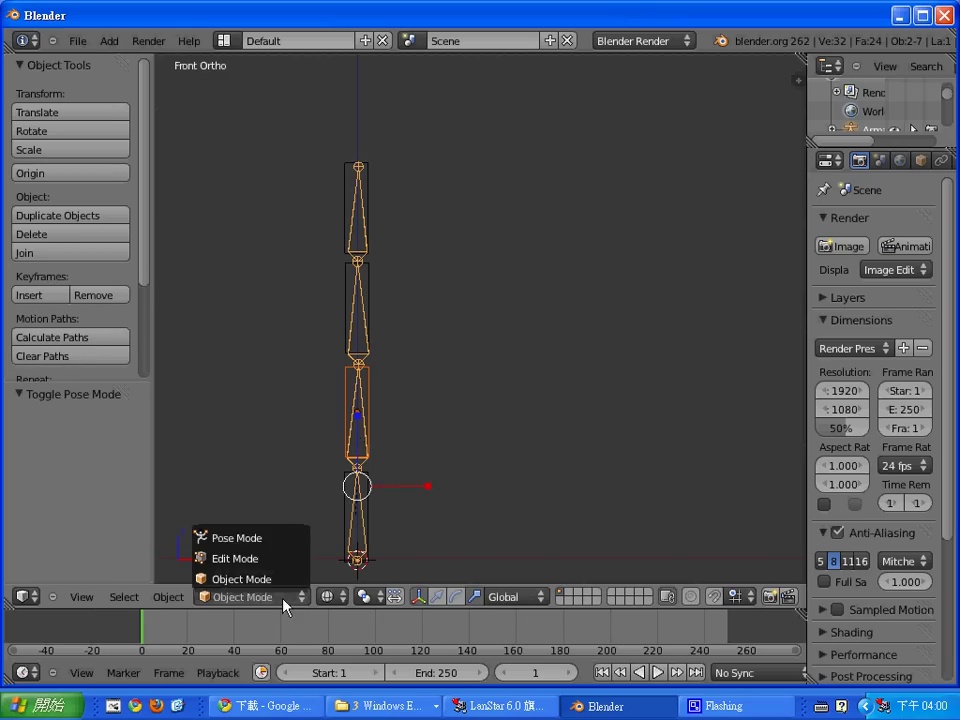
pyautogui.click(282, 540)
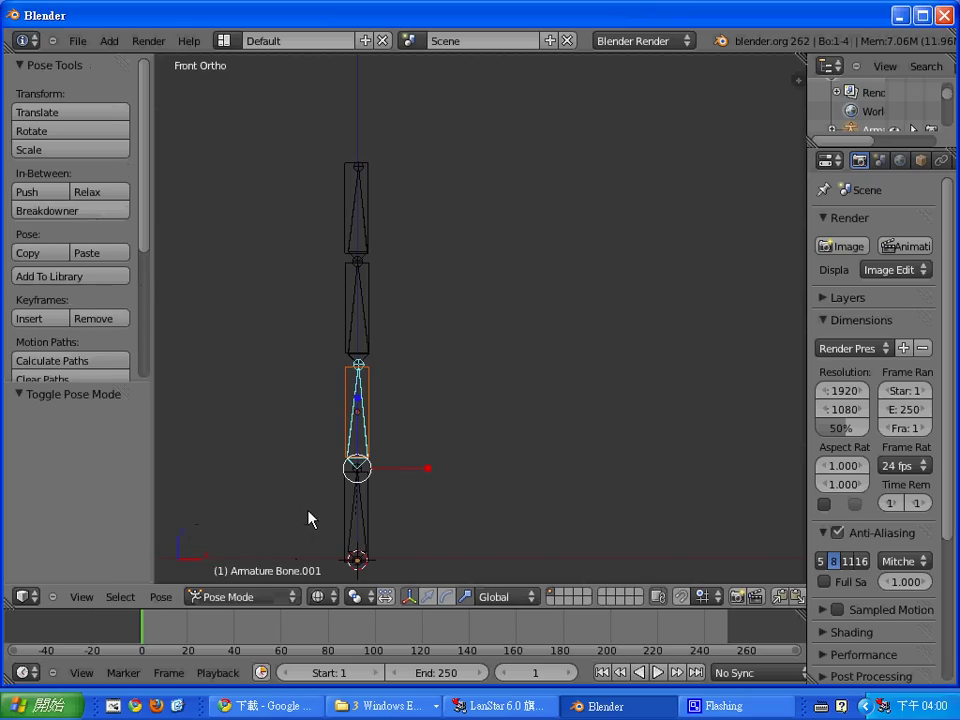
pyautogui.hotkey('ctrl', 'p')
pyautogui.click(534, 546)
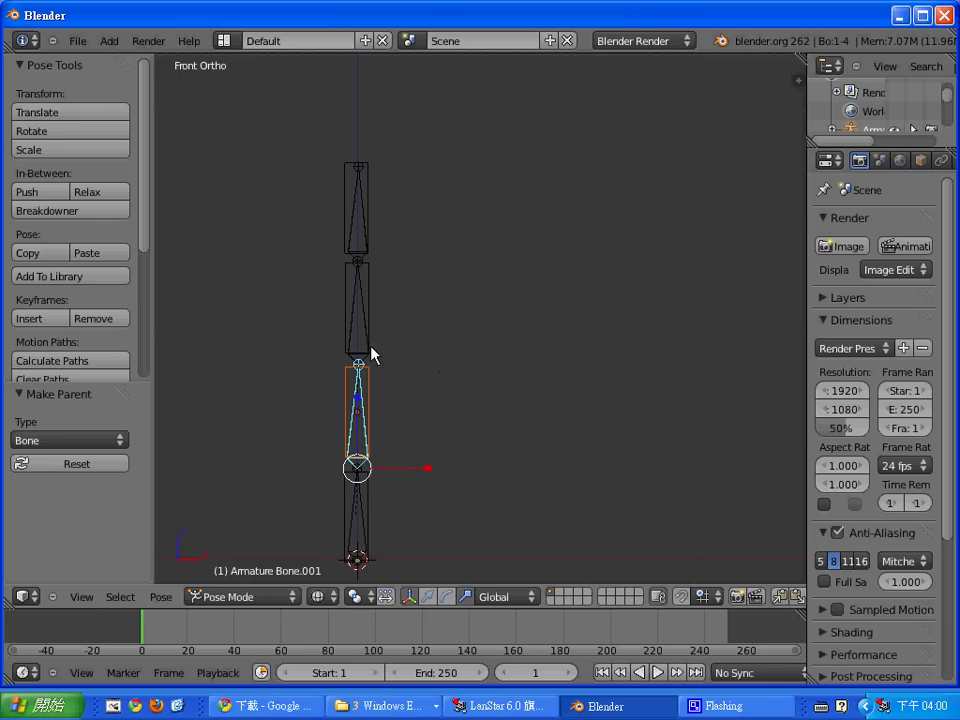
pyautogui.click(292, 597)
pyautogui.click(292, 579)
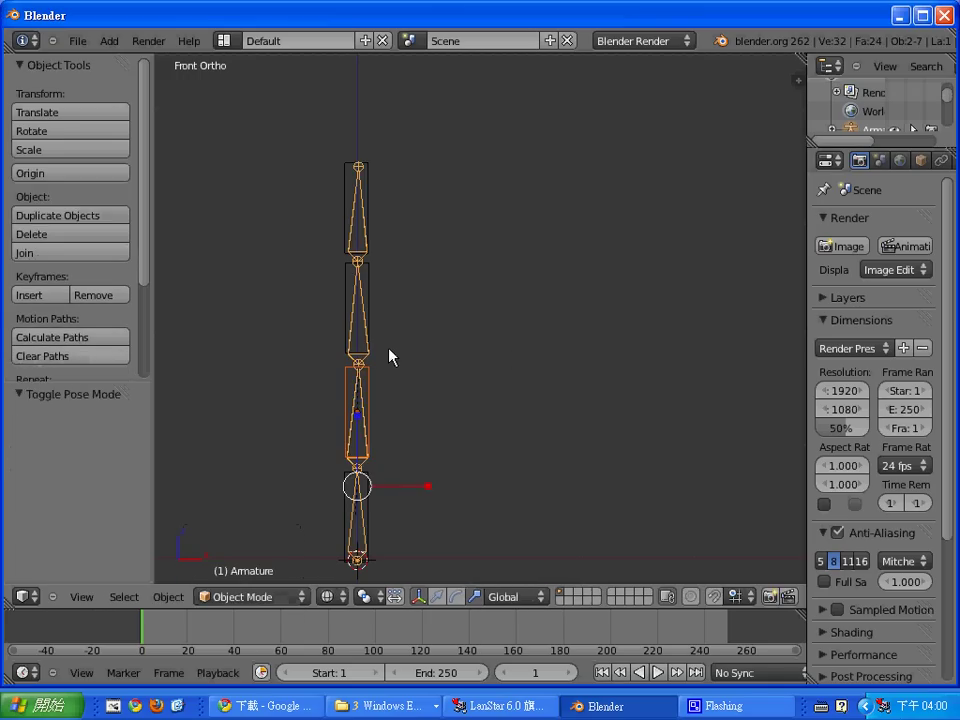
# Select the second box from the top and the armature, clear bone location, and parent it to Bone.001.
pyautogui.rightClick(368, 312)
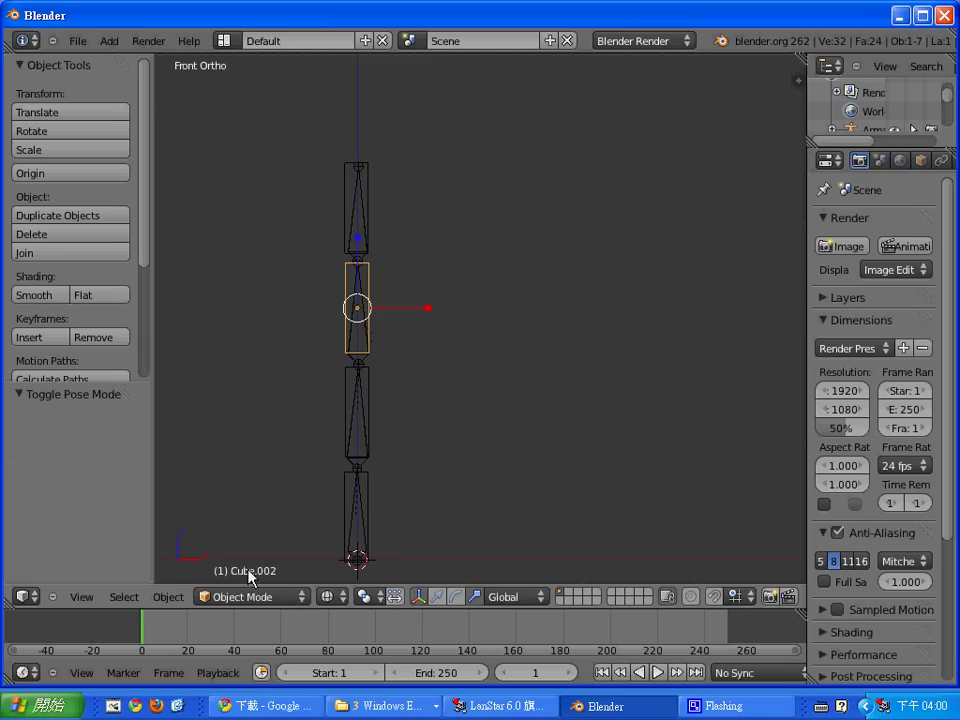
pyautogui.click(268, 598)
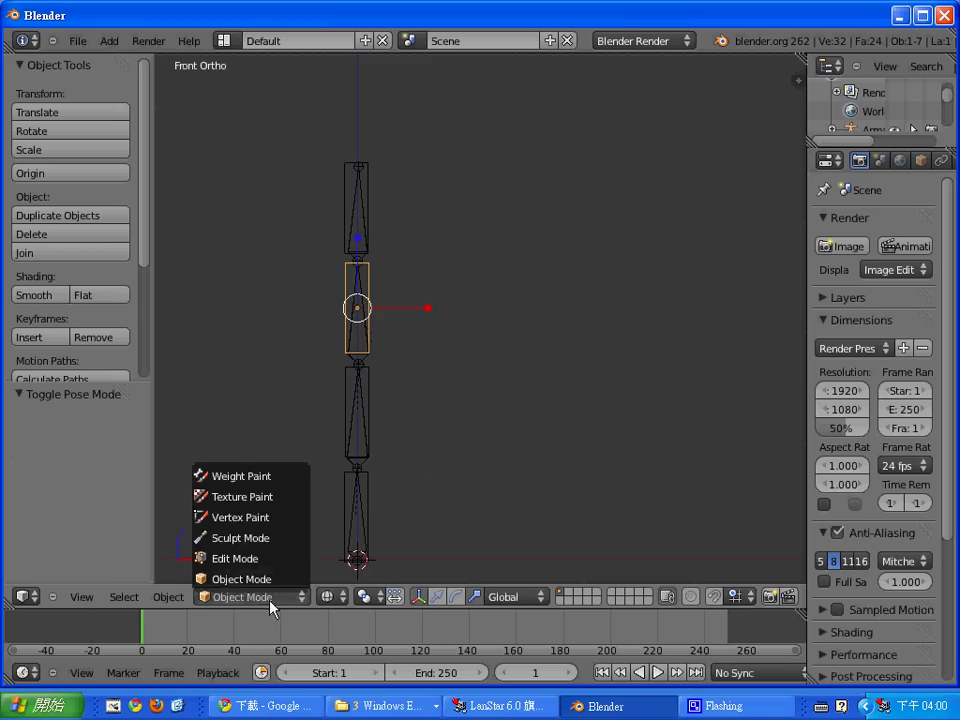
pyautogui.click(512, 419)
pyautogui.rightClick(357, 428)
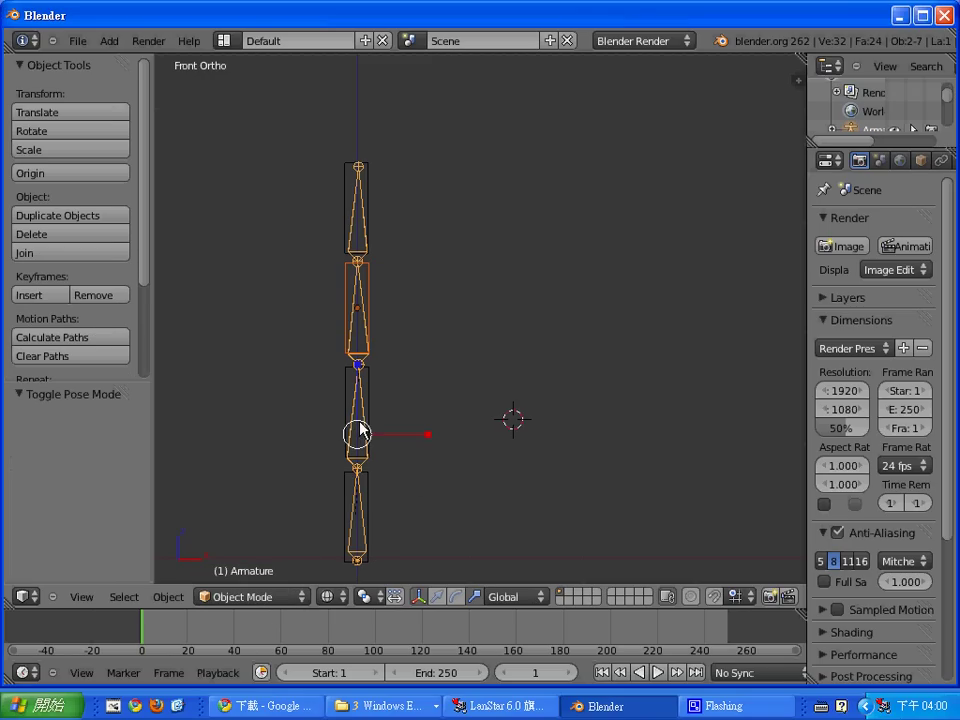
pyautogui.click(300, 598)
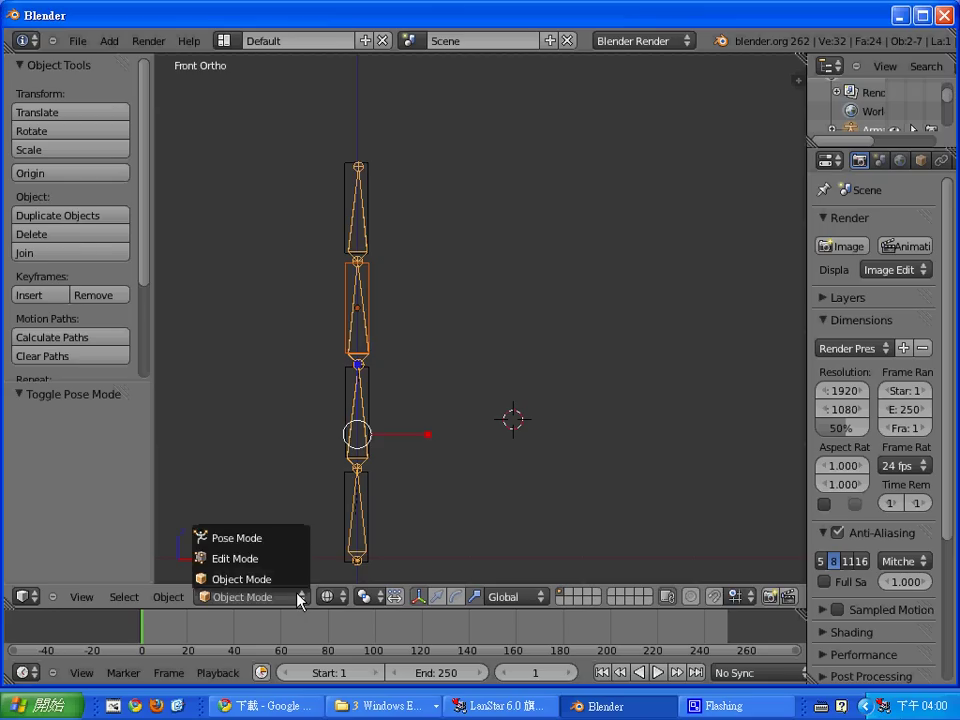
pyautogui.click(222, 536)
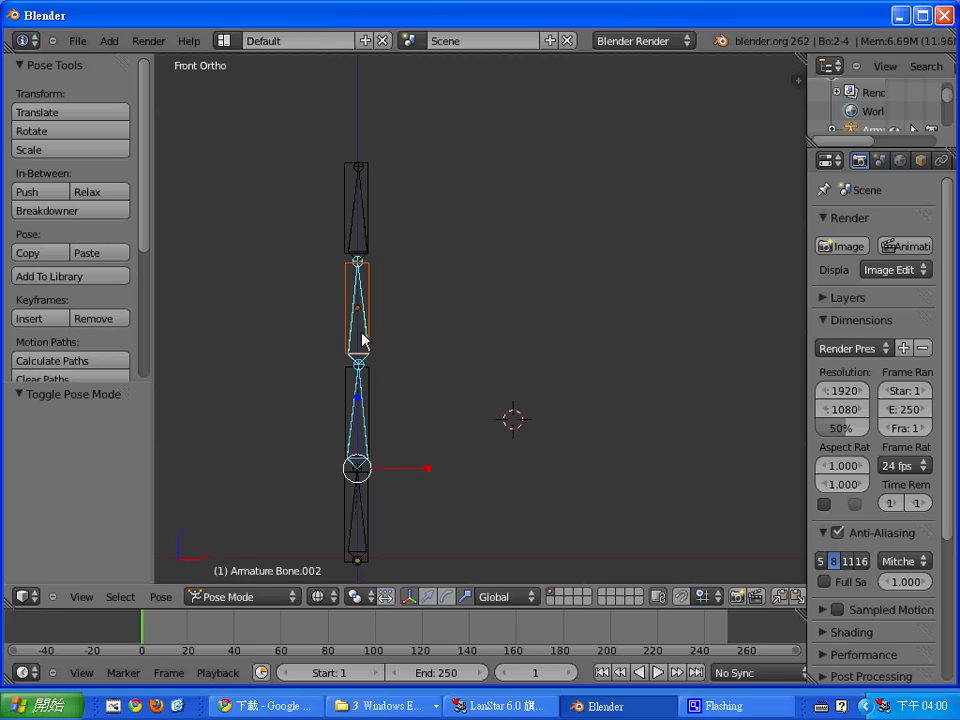
pyautogui.hotkey('alt', 'g')
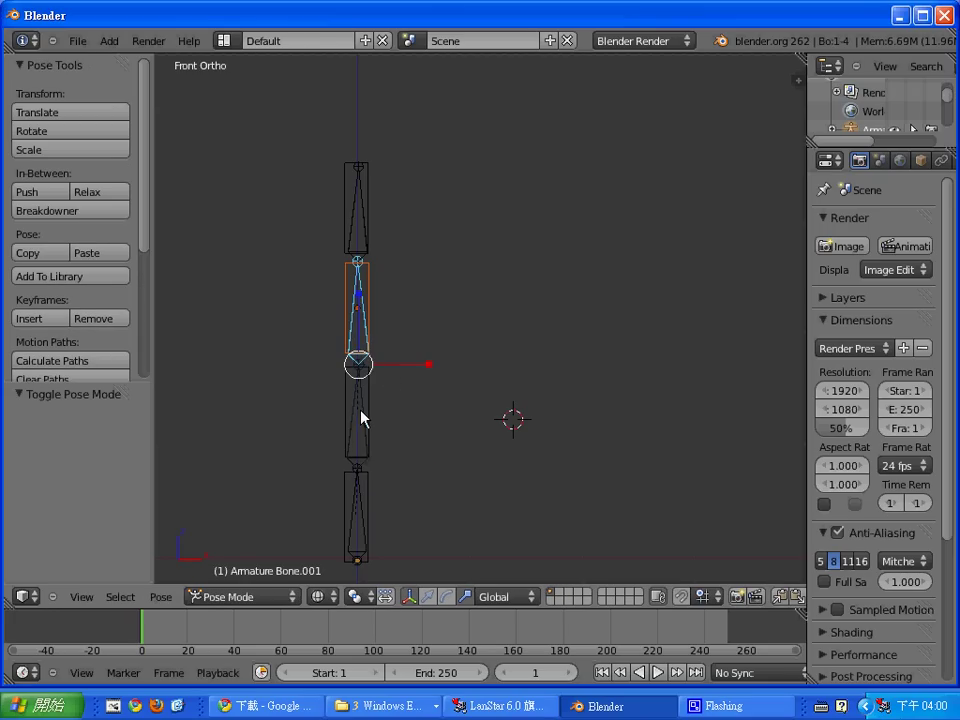
pyautogui.hotkey('ctrl', 'p')
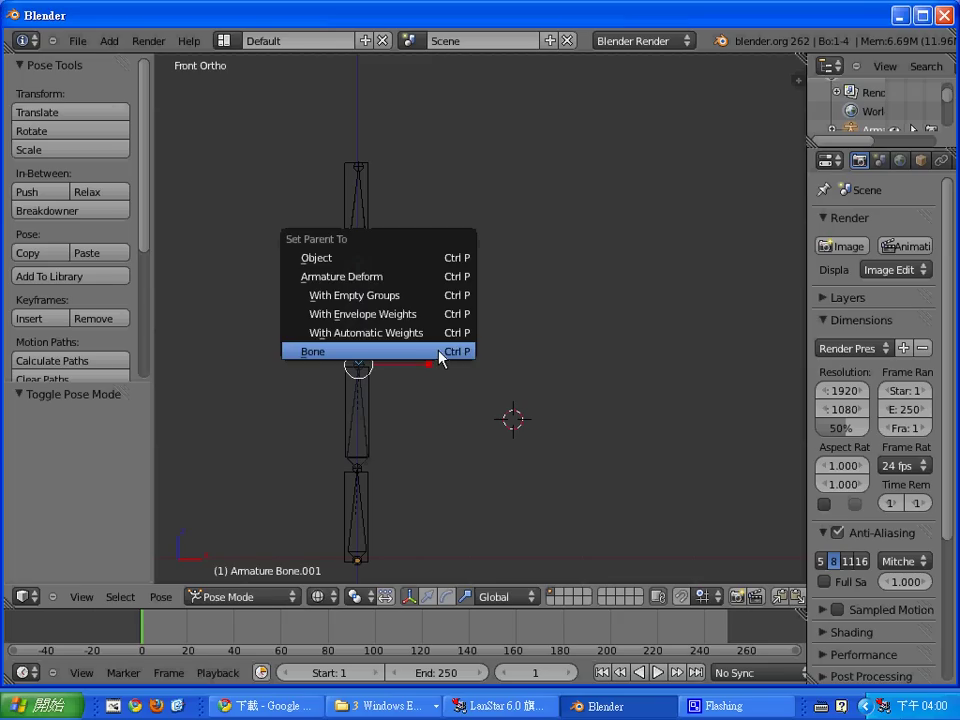
pyautogui.click(441, 352)
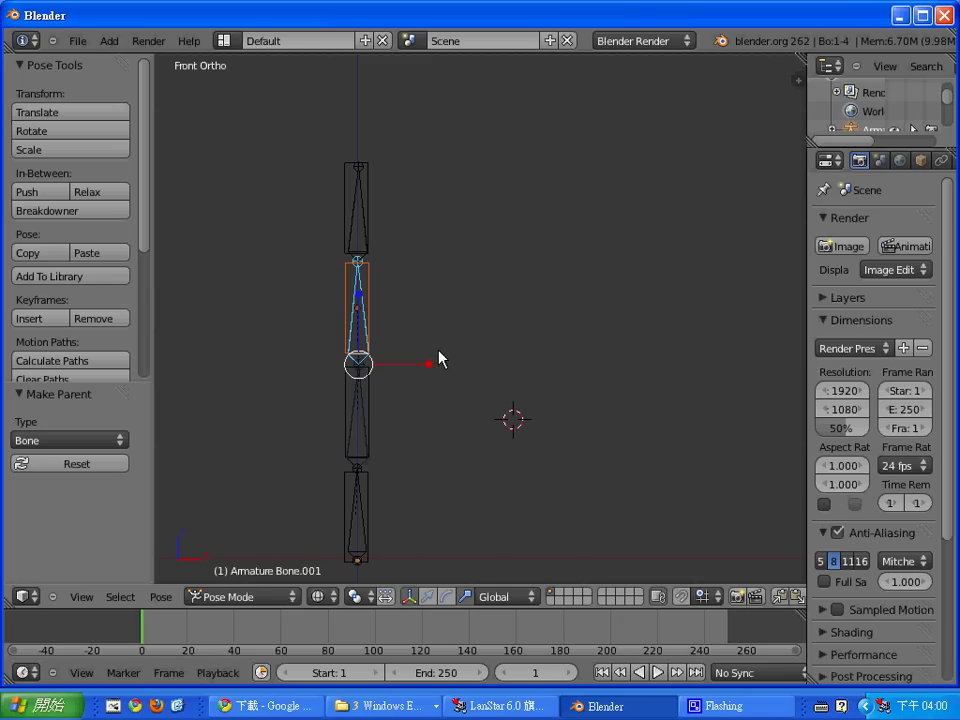
# Select Bone.003, return to Object Mode, and select the top box with the armature.
pyautogui.rightClick(364, 214)
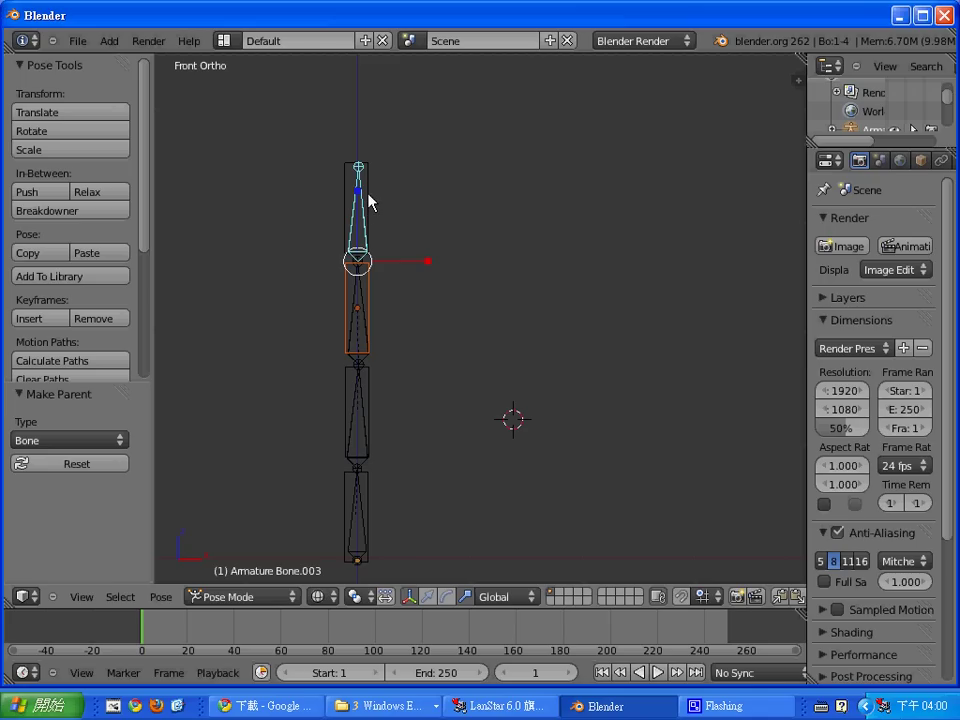
pyautogui.click(240, 596)
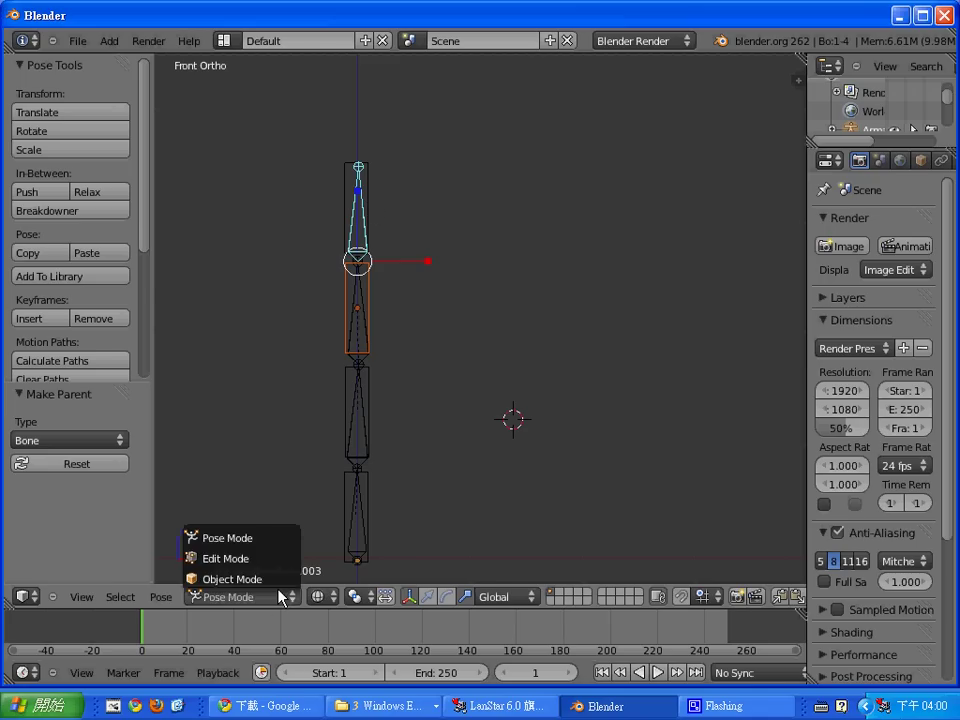
pyautogui.click(278, 578)
pyautogui.rightClick(364, 204)
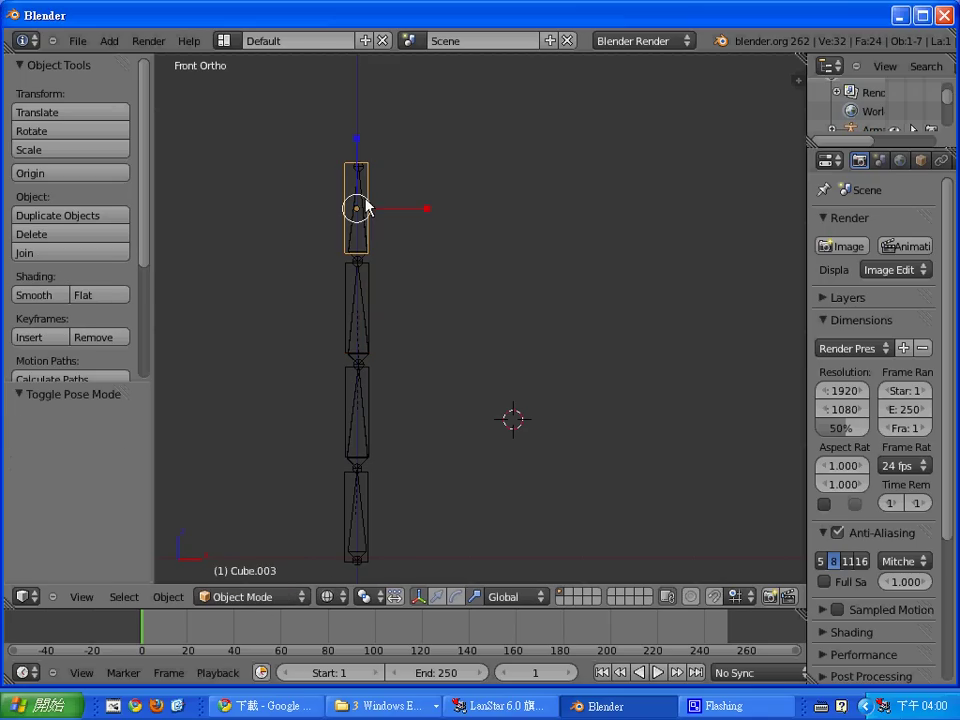
pyautogui.keyDown('shift'); pyautogui.rightClick(362, 232); pyautogui.keyUp('shift')
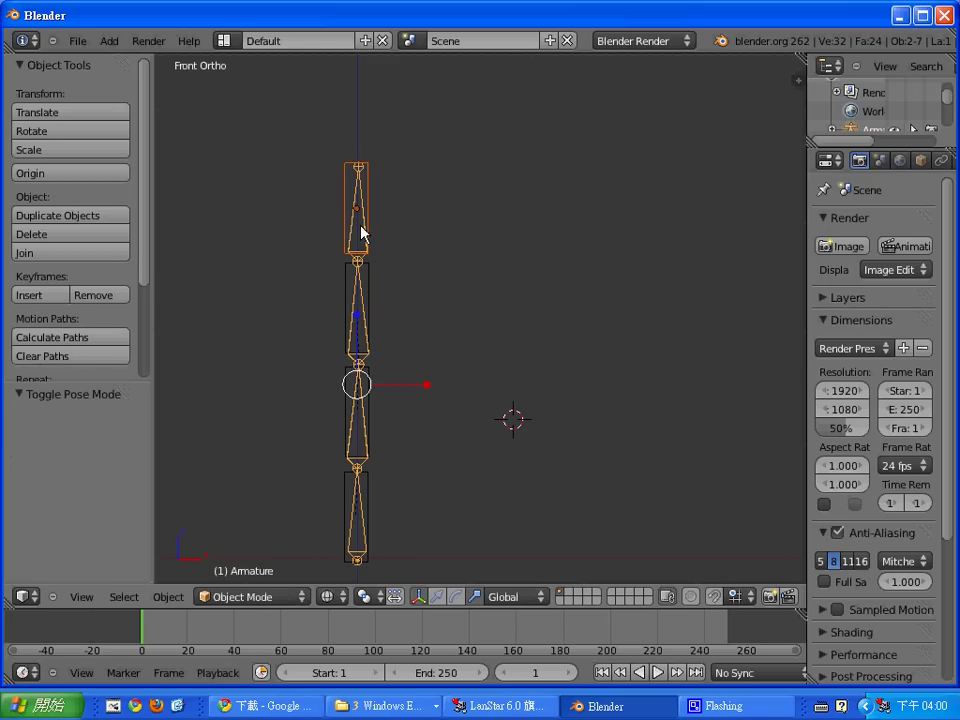
# In Pose Mode, parent the top box to the top bone Bone.003.
pyautogui.click(285, 597)
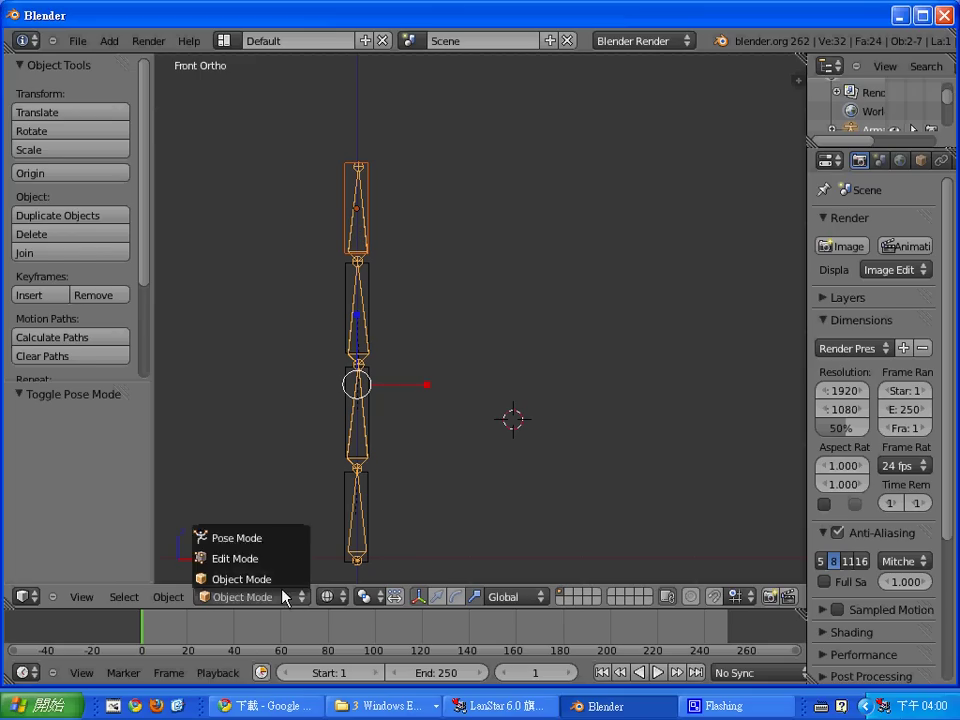
pyautogui.click(283, 546)
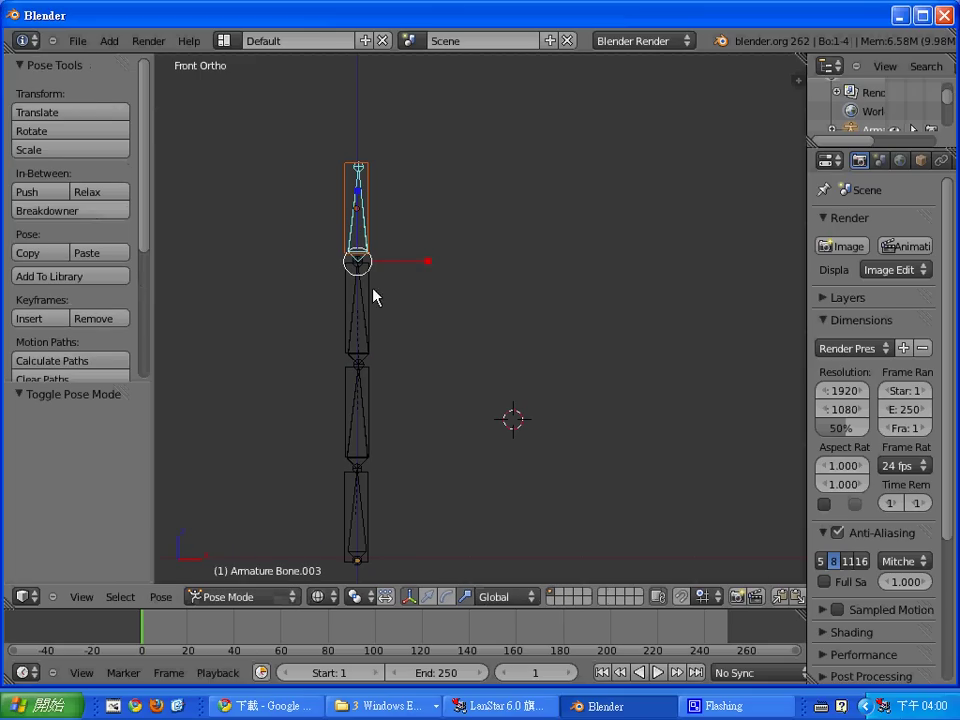
pyautogui.hotkey('ctrl', 'p')
pyautogui.click(434, 313)
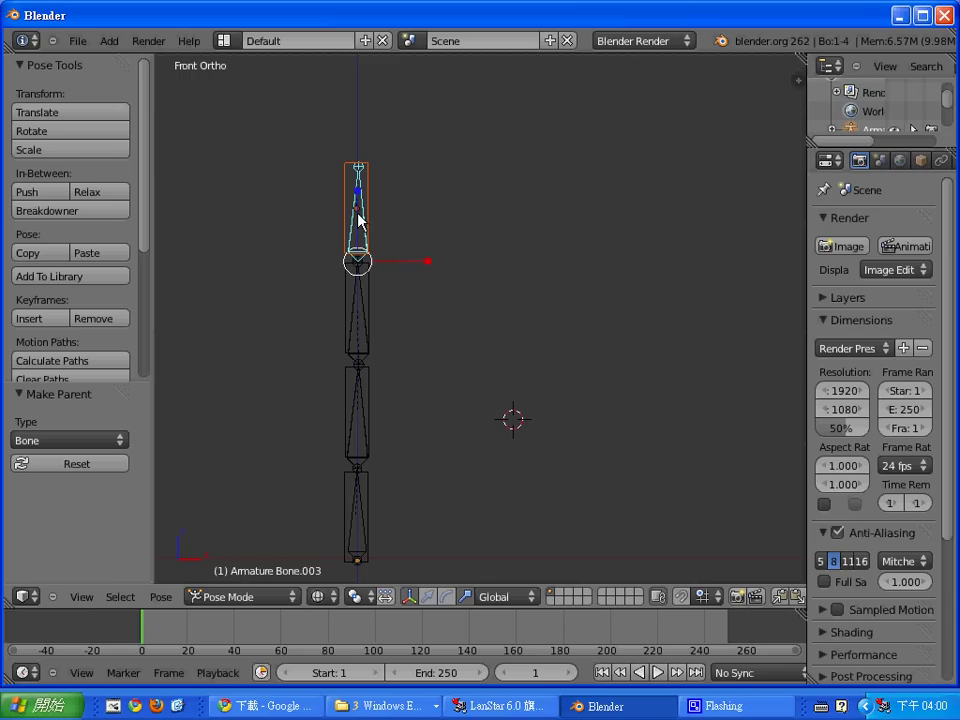
# Test-rotate the top bone and Bone.002 (about 22.7°), then move them back upright.
pyautogui.press('r')
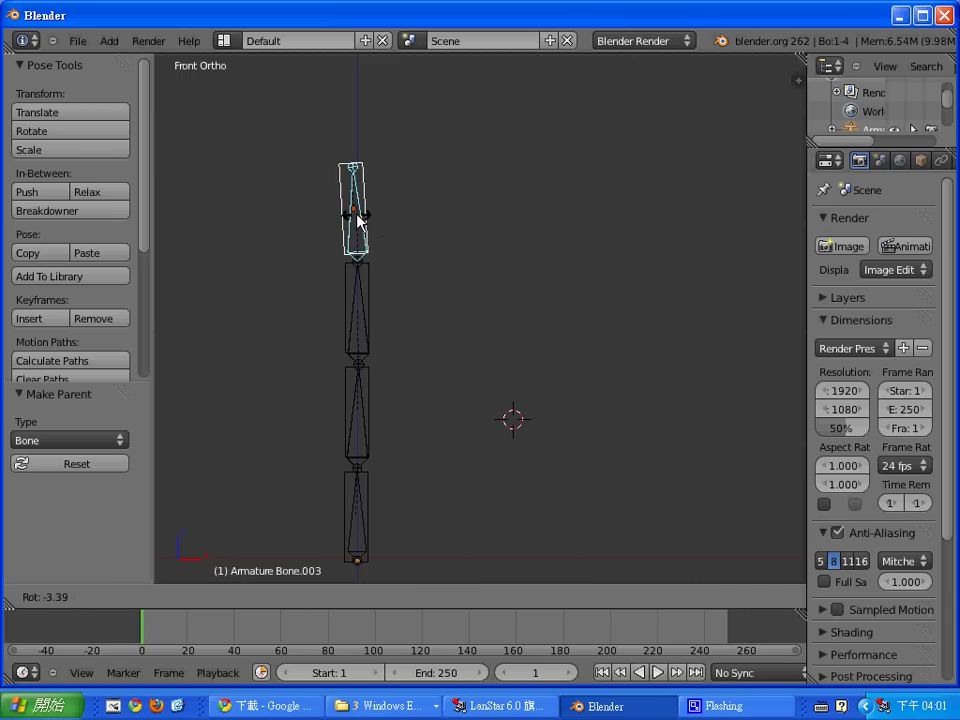
pyautogui.click(360, 222)
pyautogui.rightClick(352, 293)
pyautogui.press('r')
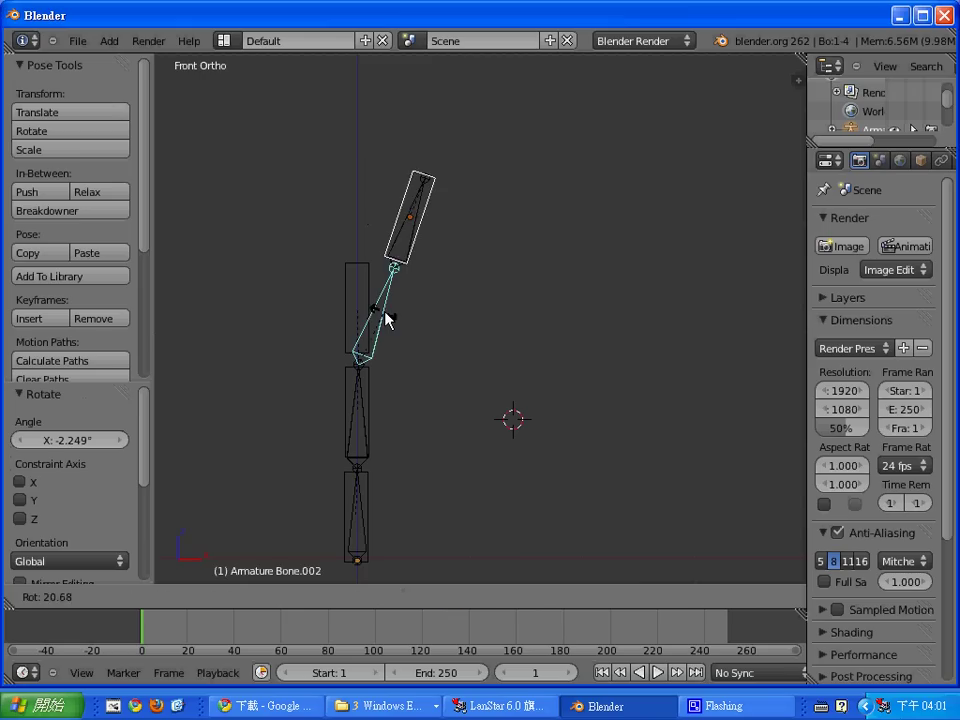
pyautogui.click(388, 315)
pyautogui.press('g')
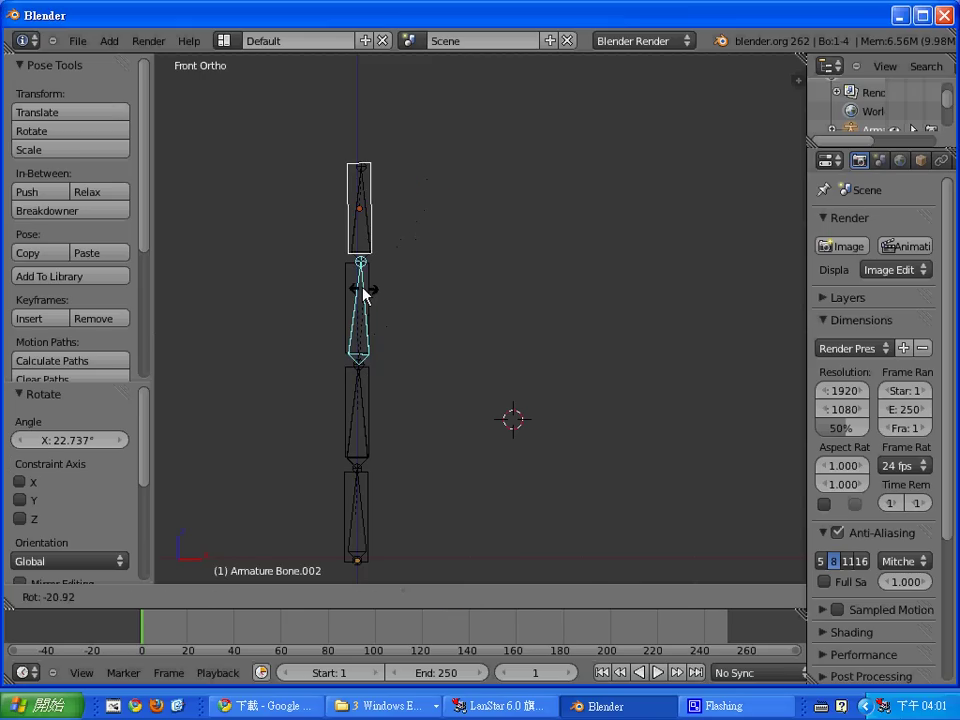
pyautogui.click(364, 289)
pyautogui.rightClick(363, 218)
pyautogui.press('g')
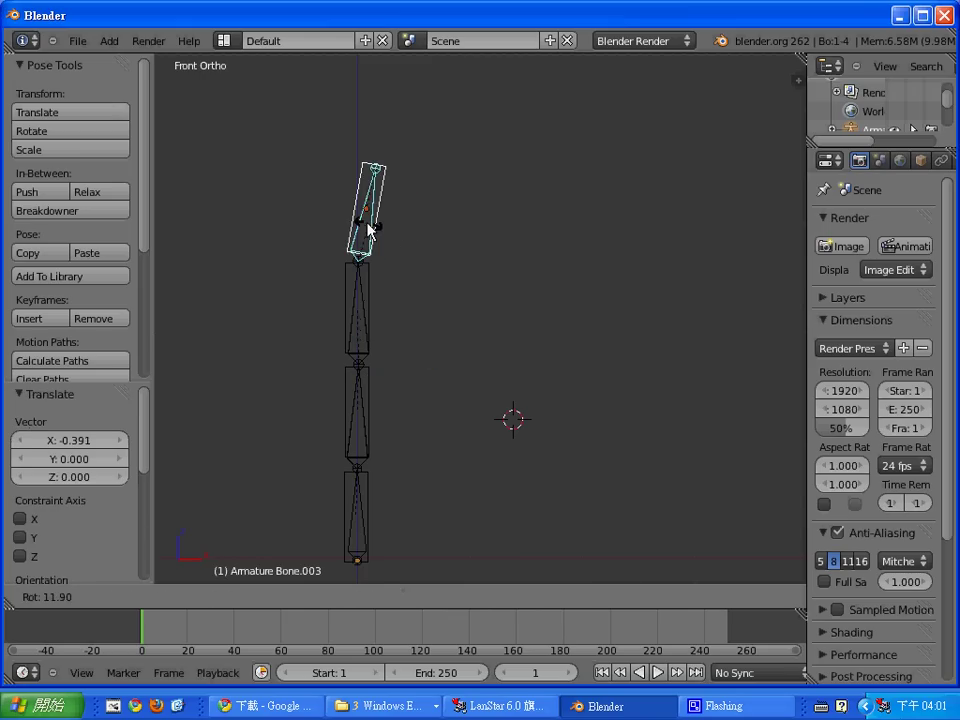
pyautogui.click(366, 300)
pyautogui.rightClick(363, 321)
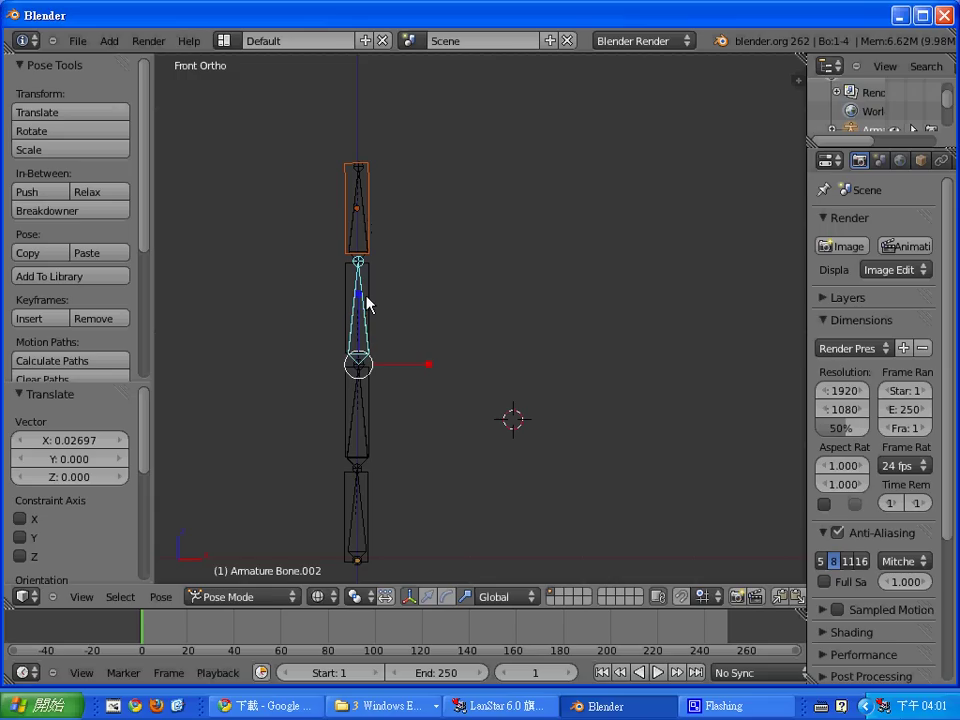
pyautogui.click(262, 596)
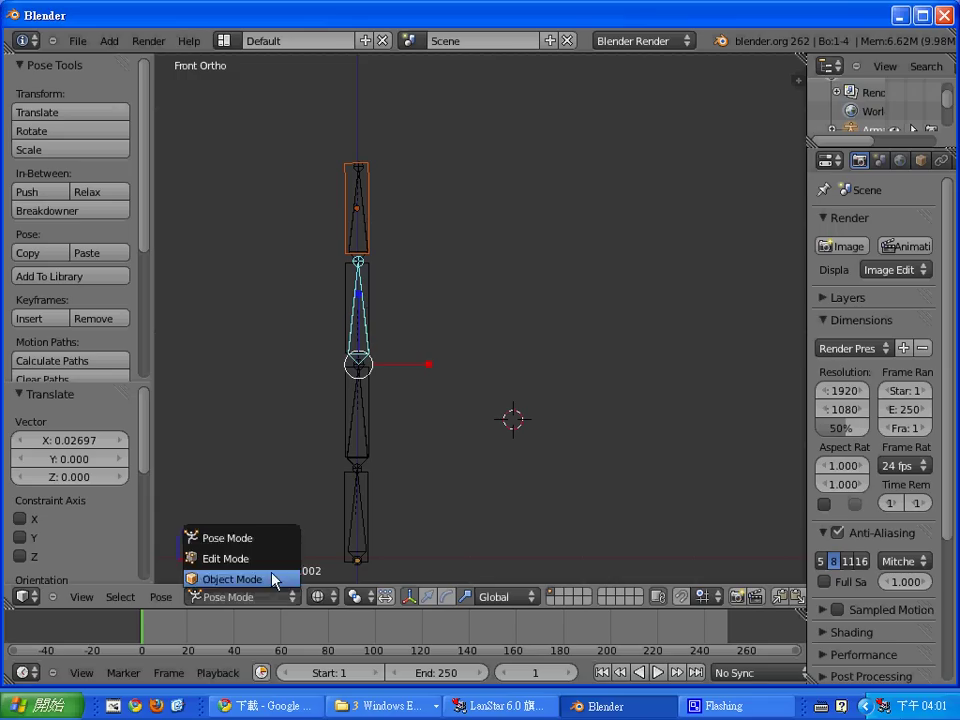
# In Edit Mode, connect the armature's bone to its parent bone with Ctrl+P > Connected.
pyautogui.click(274, 579)
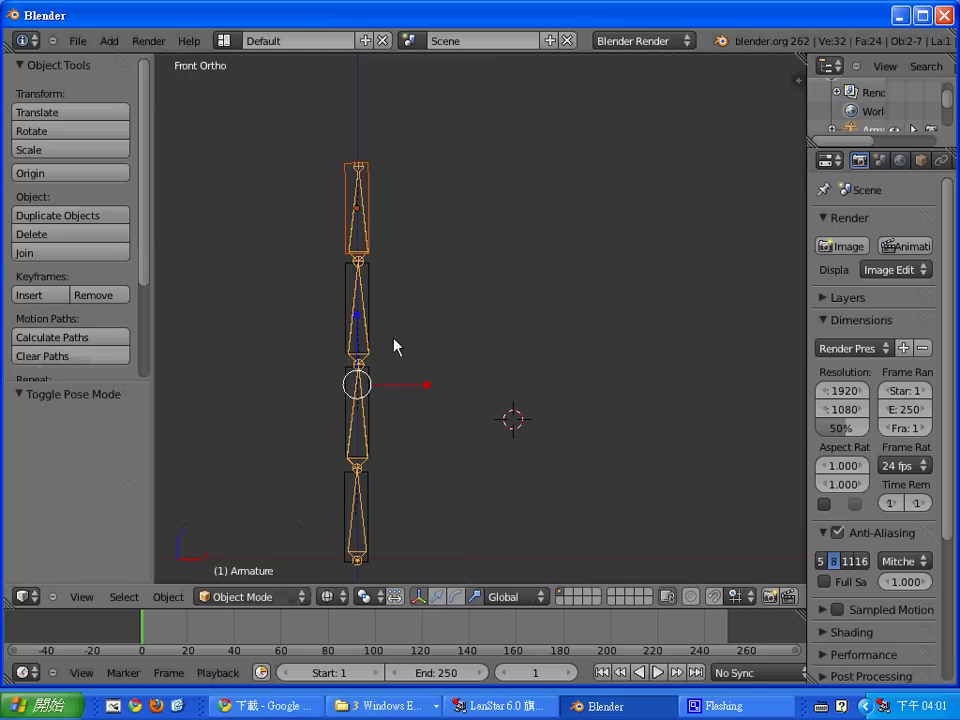
pyautogui.rightClick(366, 291)
pyautogui.keyDown('shift'); pyautogui.rightClick(360, 344); pyautogui.keyUp('shift')
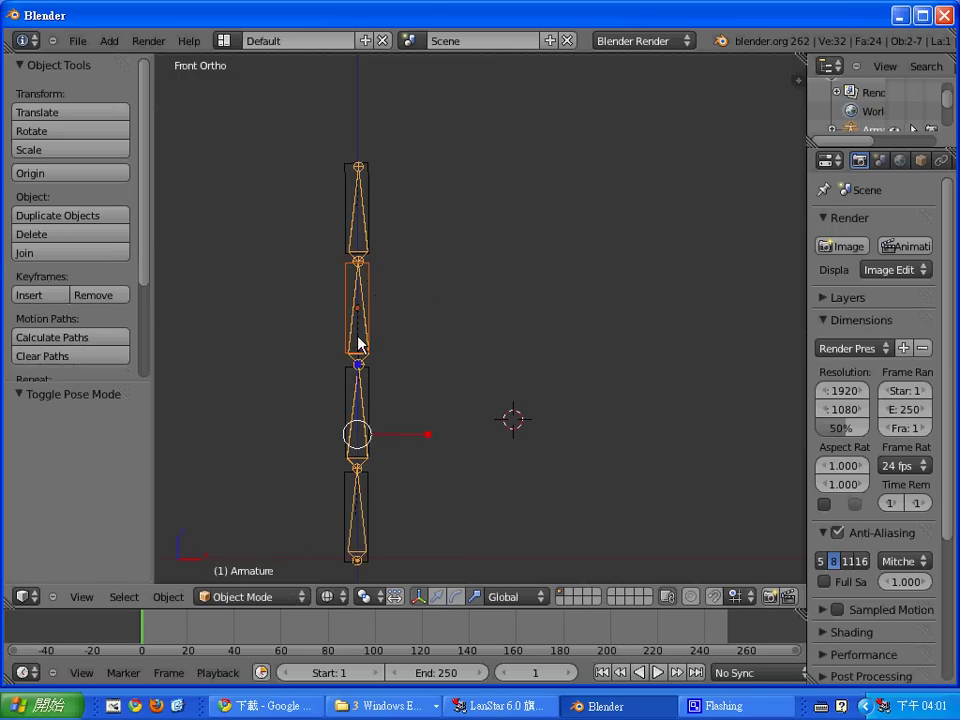
pyautogui.press('Tab')
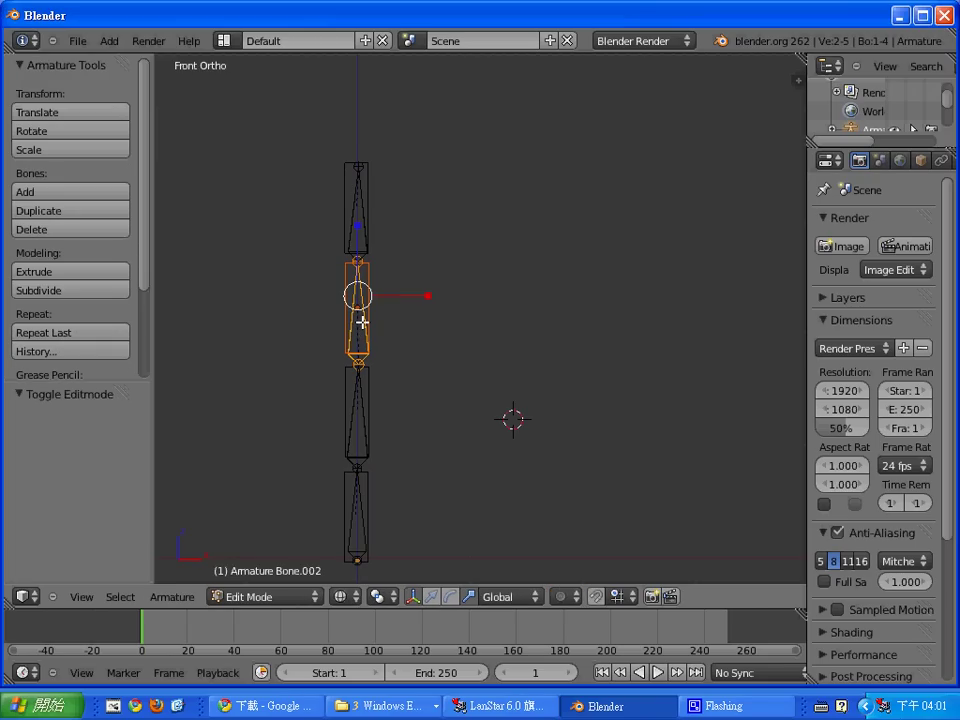
pyautogui.hotkey('ctrl', 'p')
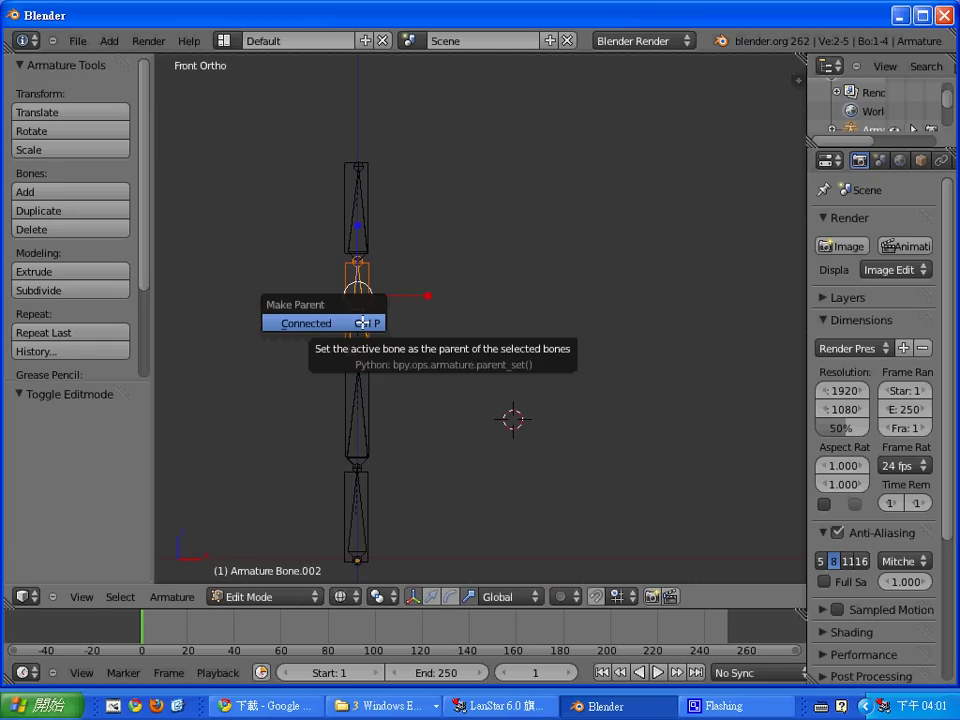
pyautogui.click(362, 321)
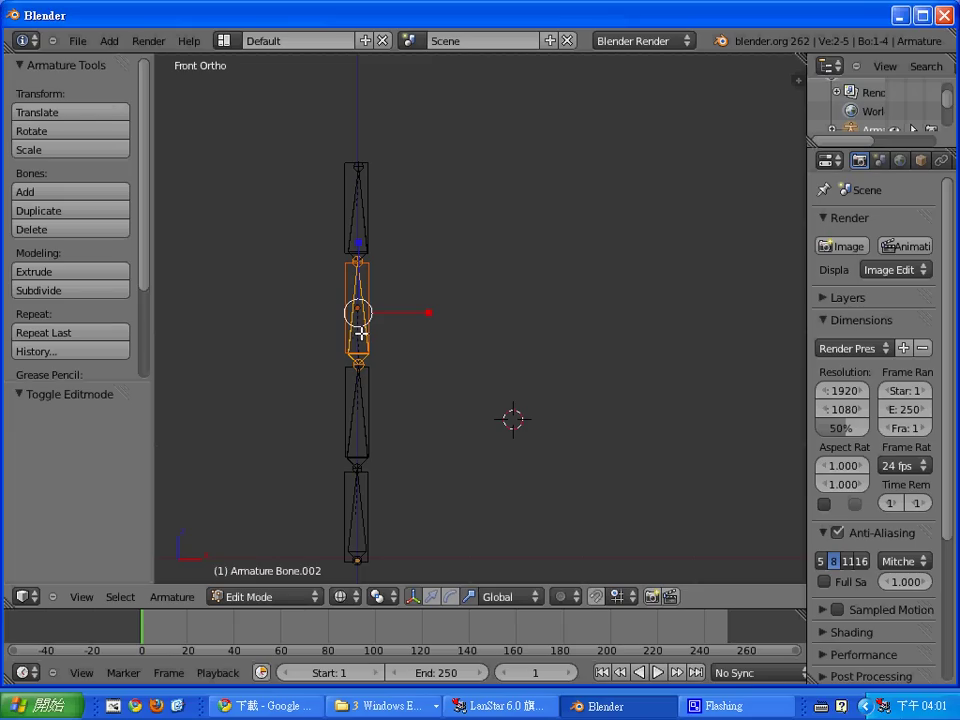
# In Pose Mode, parent the second box from the top to Bone.002, nudging Bone.003 slightly.
pyautogui.click(298, 598)
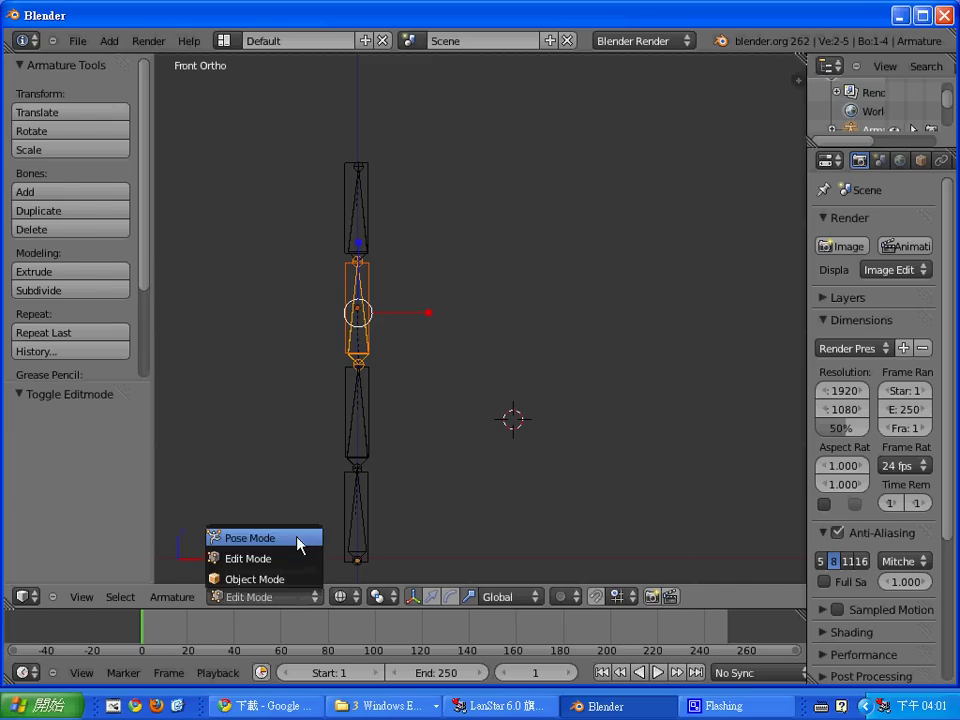
pyautogui.click(297, 539)
pyautogui.hotkey('ctrl', 'p')
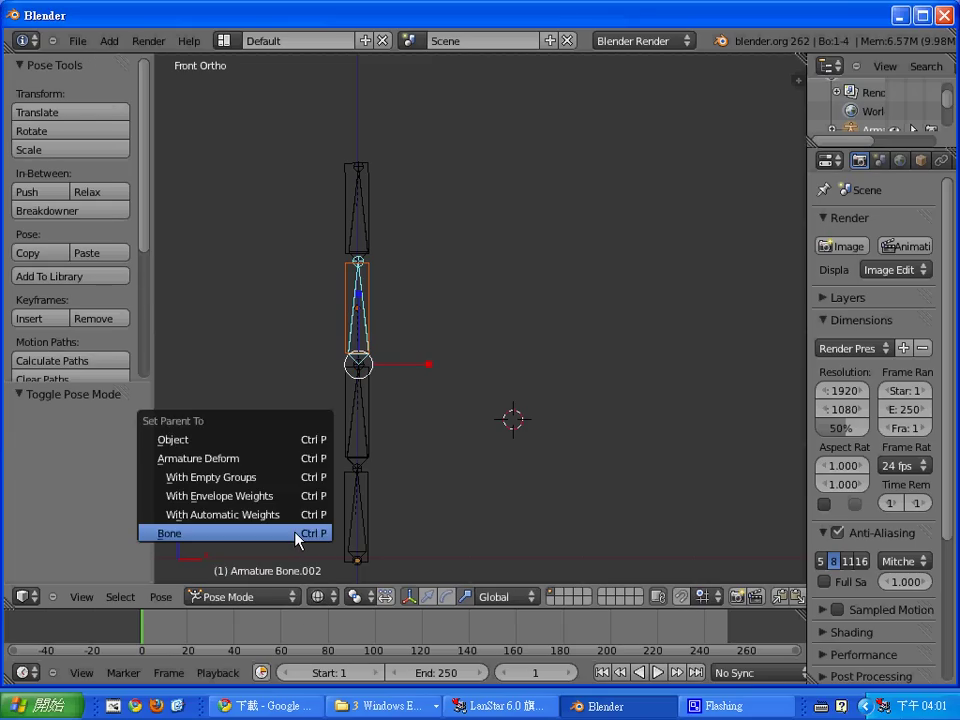
pyautogui.click(296, 534)
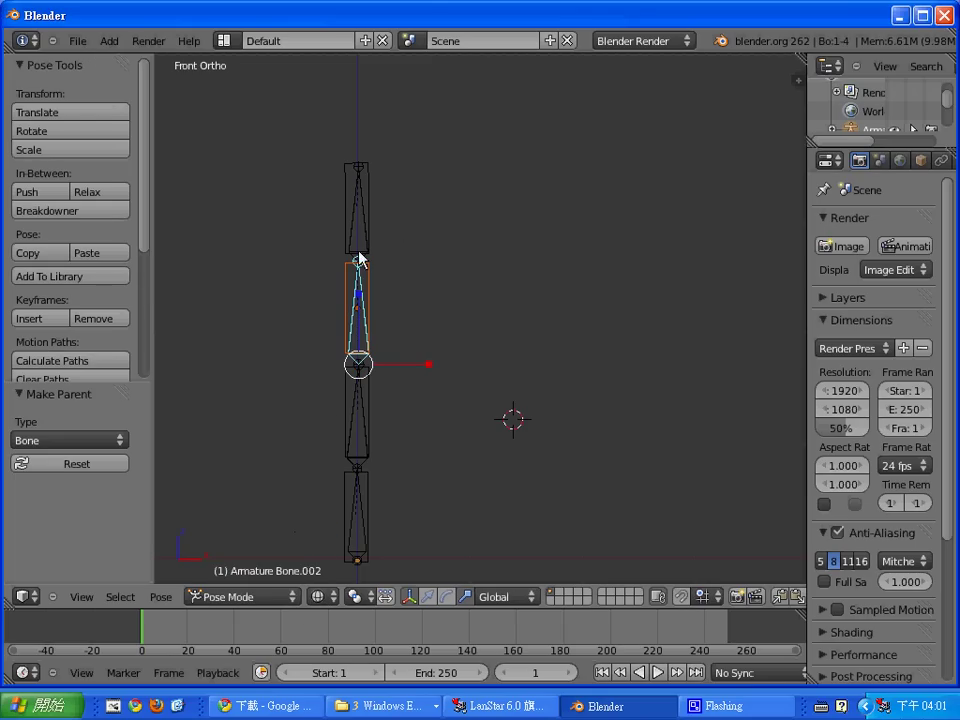
pyautogui.moveTo(358, 258); pyautogui.dragTo(362, 252, button='right')
# Tilt Bone.002, then move and rotate the bottom bone back near upright.
pyautogui.press('r')
pyautogui.press('Escape')
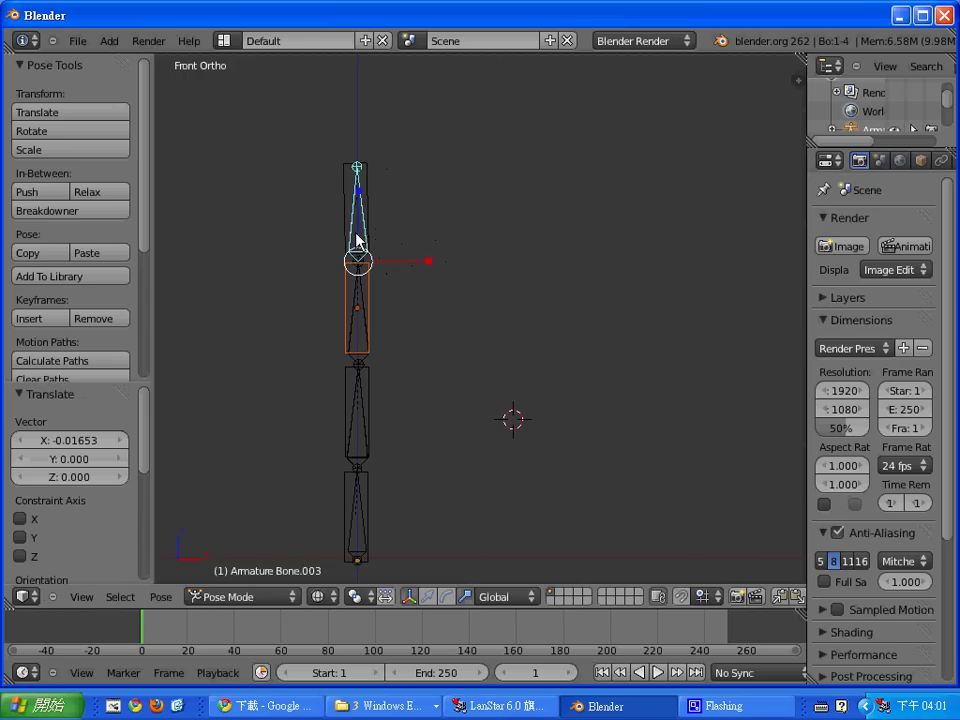
pyautogui.rightClick(360, 332)
pyautogui.press('r')
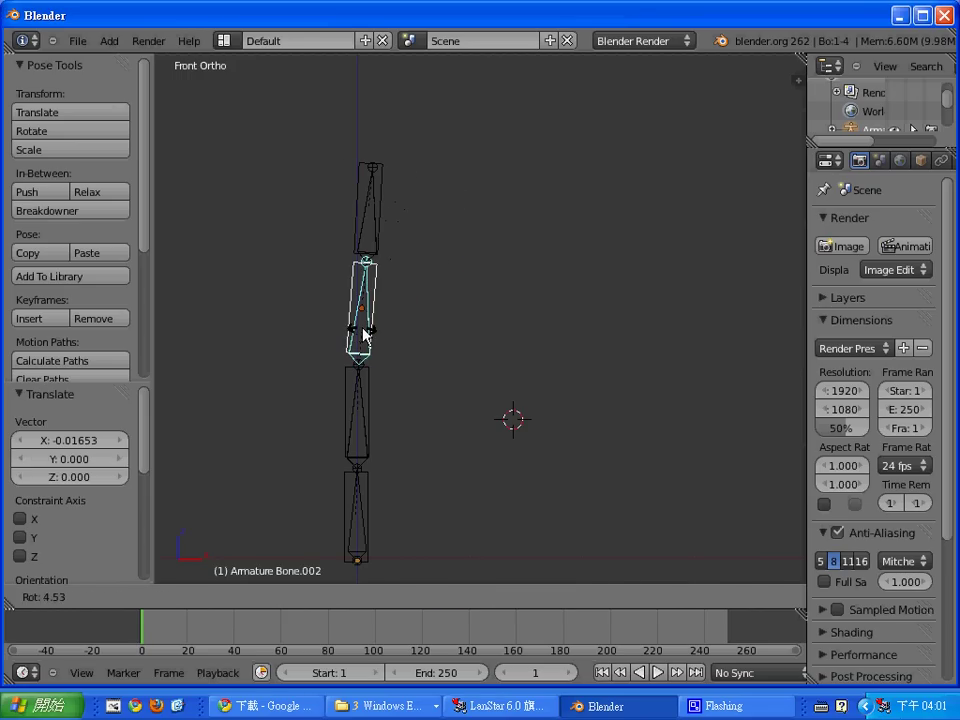
pyautogui.click(365, 335)
pyautogui.rightClick(363, 410)
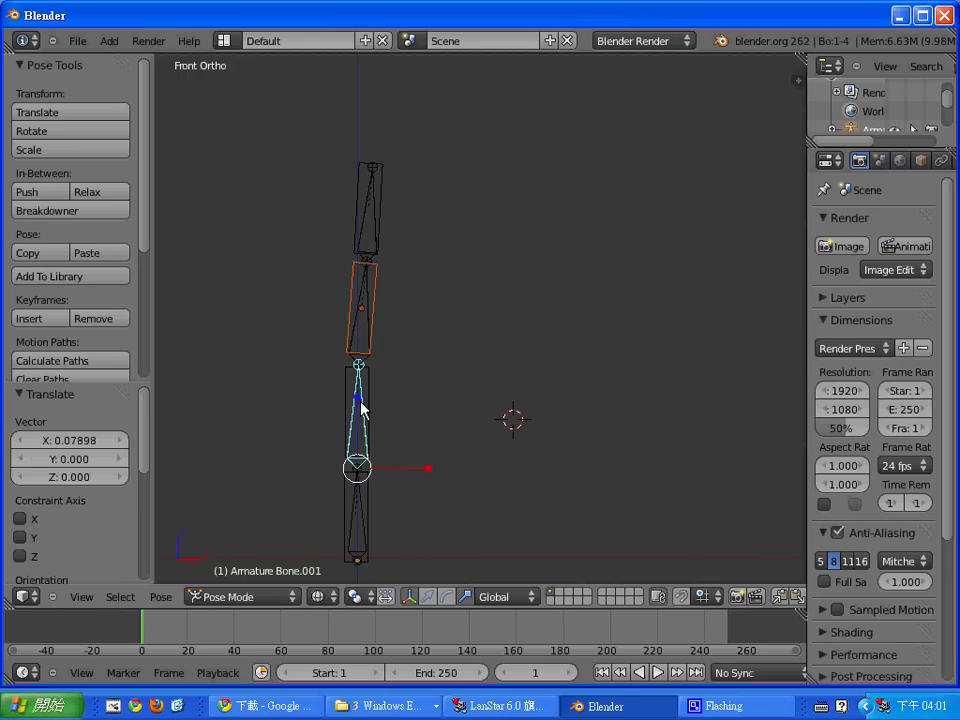
pyautogui.press('r')
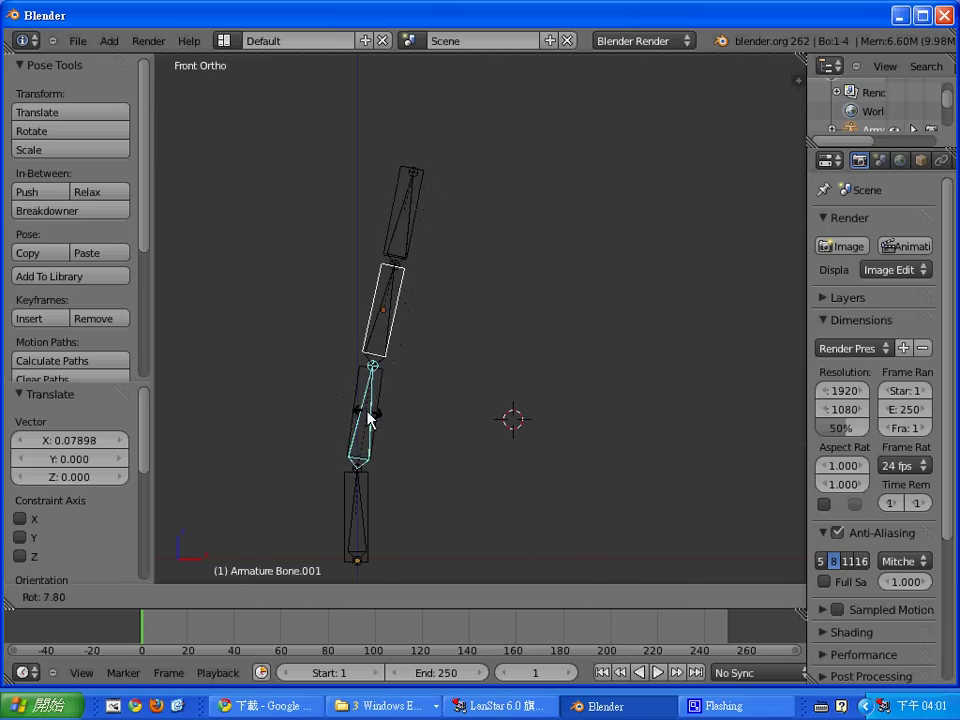
pyautogui.rightClick(372, 450)
pyautogui.rightClick(379, 508)
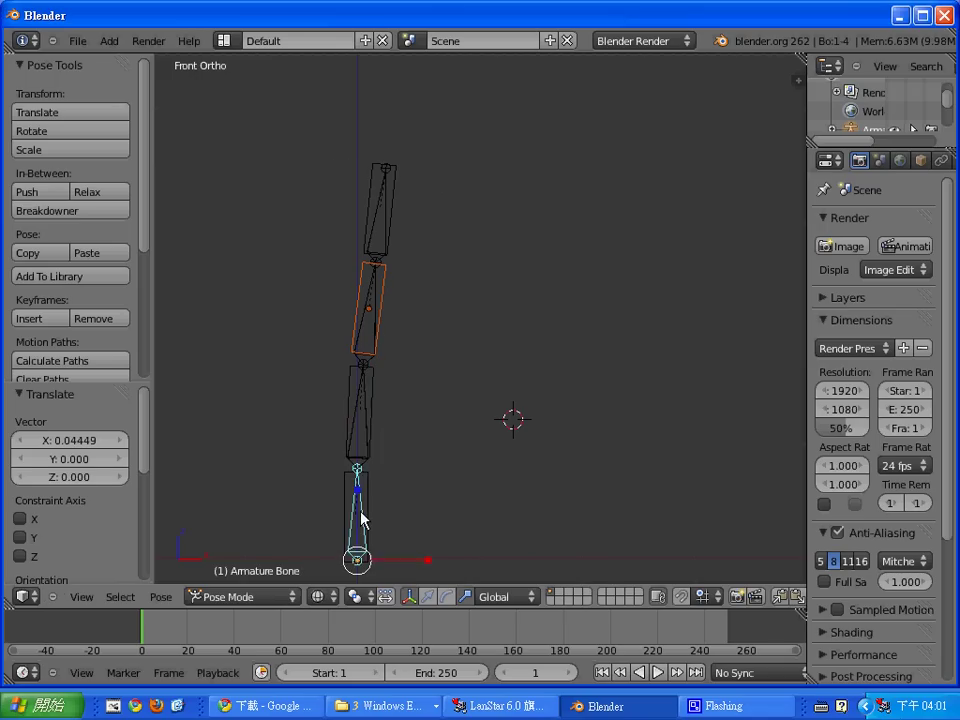
pyautogui.press('g')
pyautogui.click(364, 512)
pyautogui.press('r')
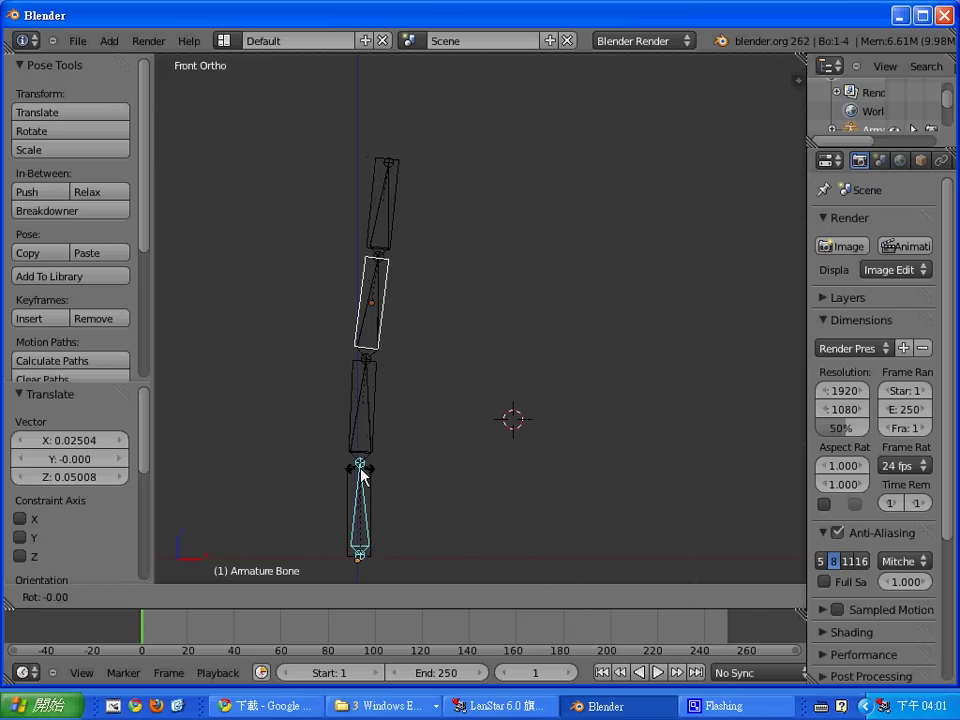
pyautogui.click(360, 466)
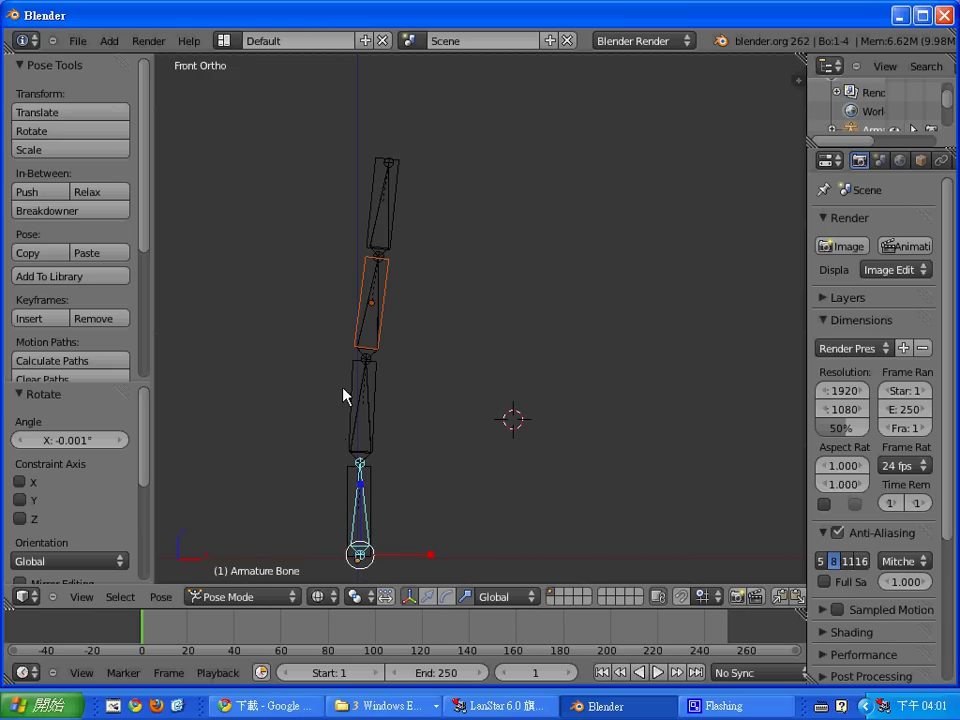
# Swing the top bone up-right and bend Bone.002 and Bone.001 clockwise.
pyautogui.rightClick(391, 188)
pyautogui.press('r')
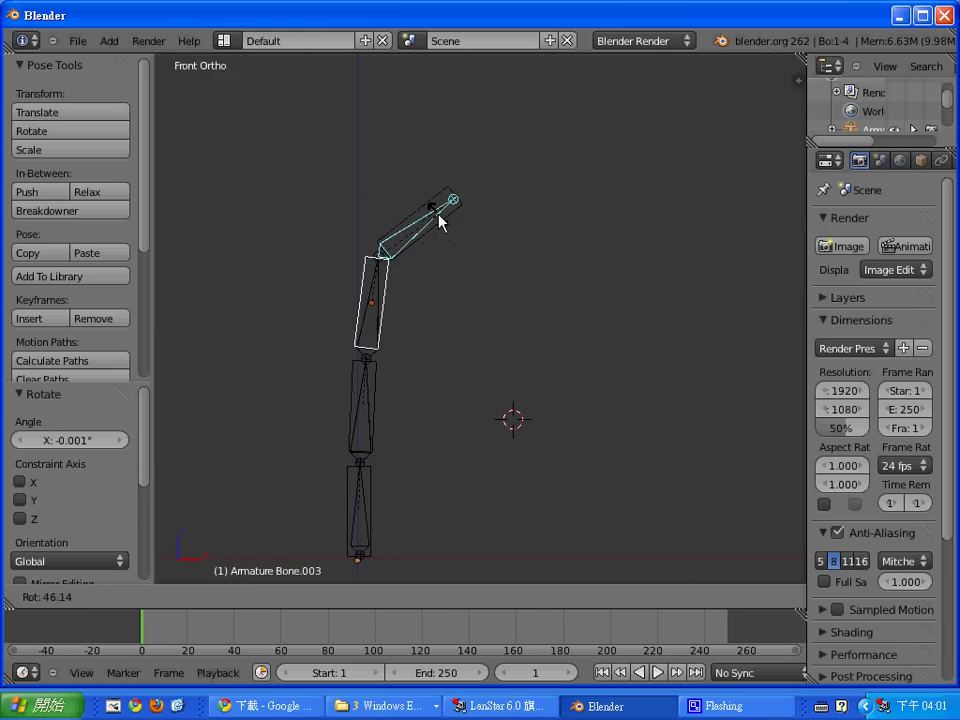
pyautogui.click(441, 216)
pyautogui.moveTo(375, 300); pyautogui.dragTo(403, 294, button='right')
pyautogui.press('r')
pyautogui.click(379, 422)
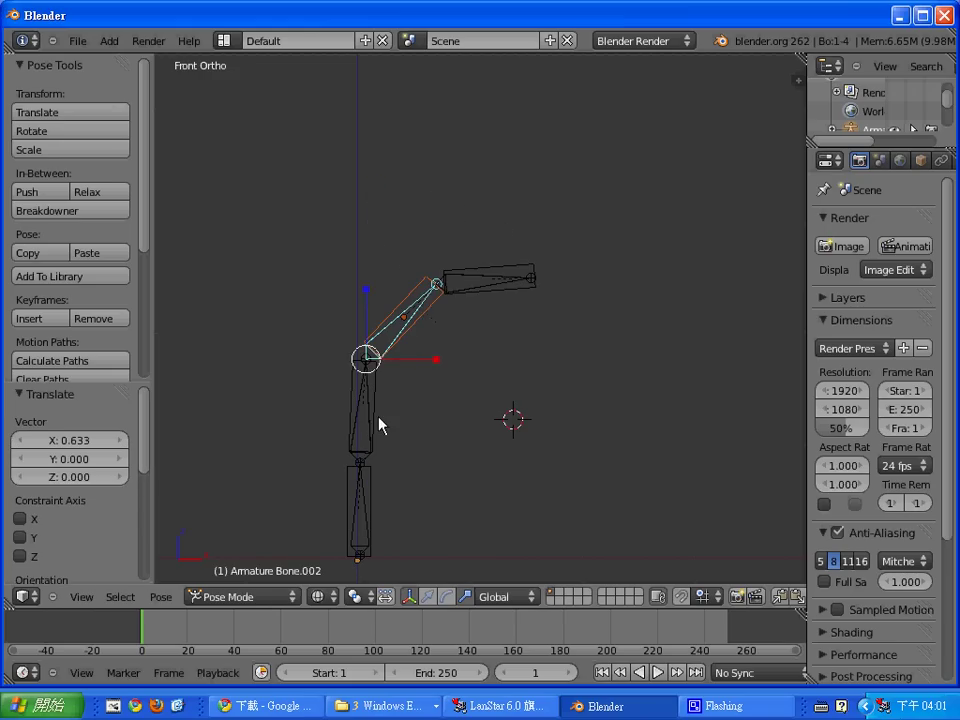
pyautogui.rightClick(379, 422)
pyautogui.press('r')
pyautogui.click(409, 435)
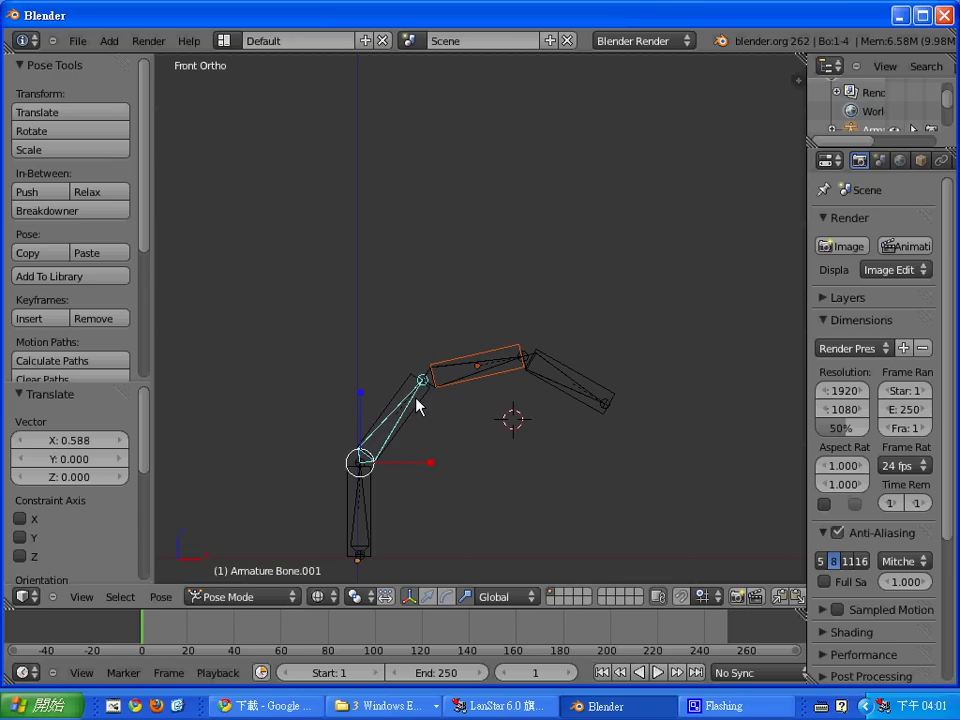
# Rotate Bone.001 and Bone.002 further, ending with Bone.003 at -125.28°.
pyautogui.press('r')
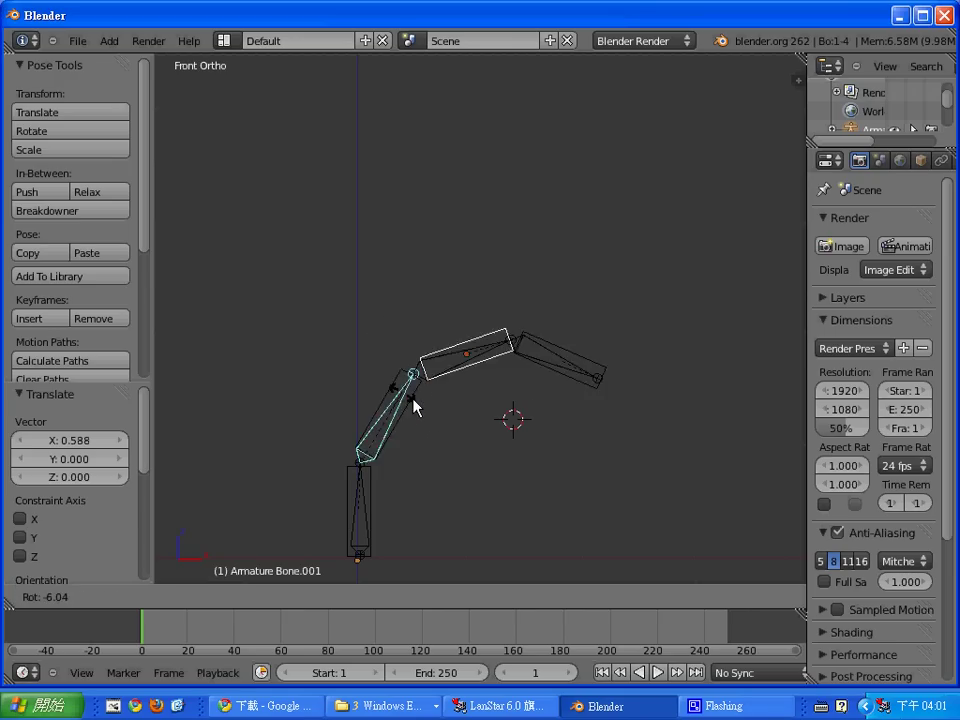
pyautogui.click(437, 412)
pyautogui.rightClick(484, 390)
pyautogui.press('r')
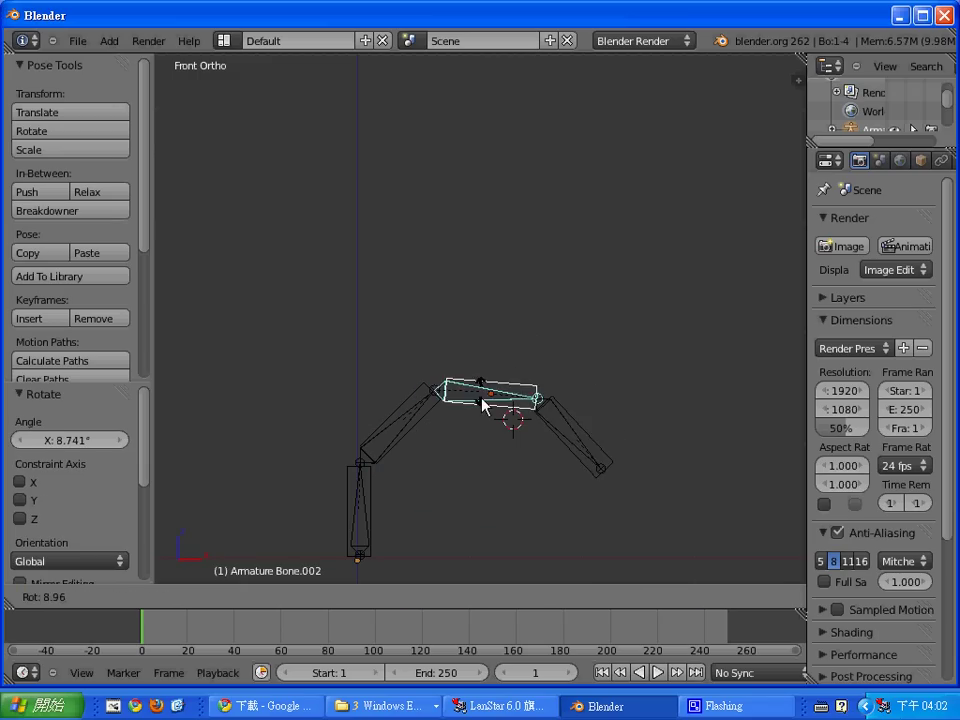
pyautogui.click(536, 453)
pyautogui.rightClick(536, 453)
pyautogui.press('r')
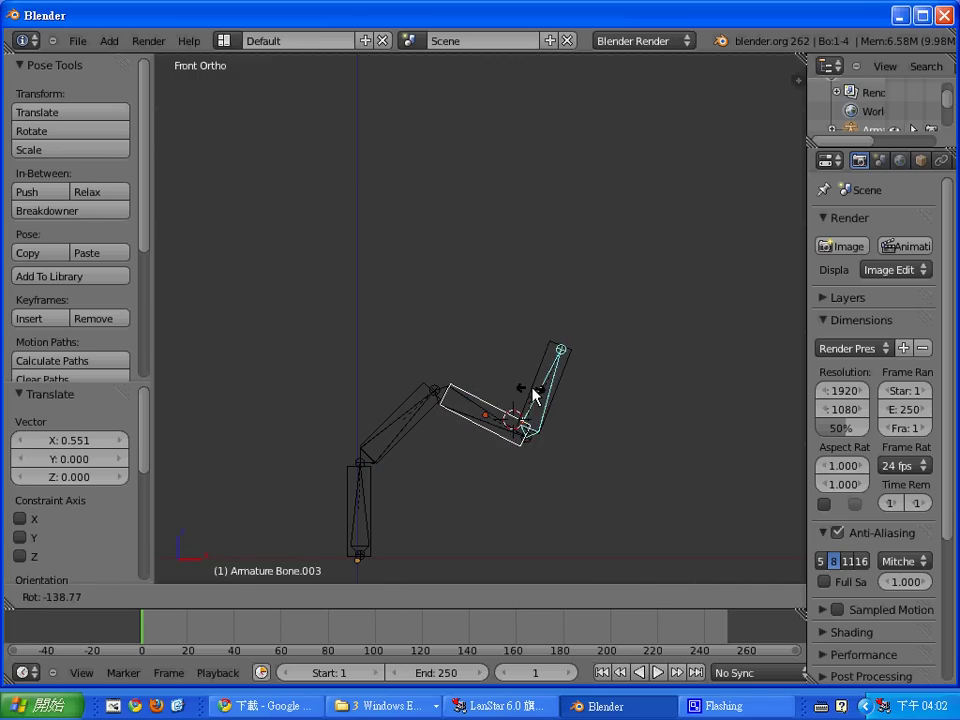
pyautogui.click(538, 398)
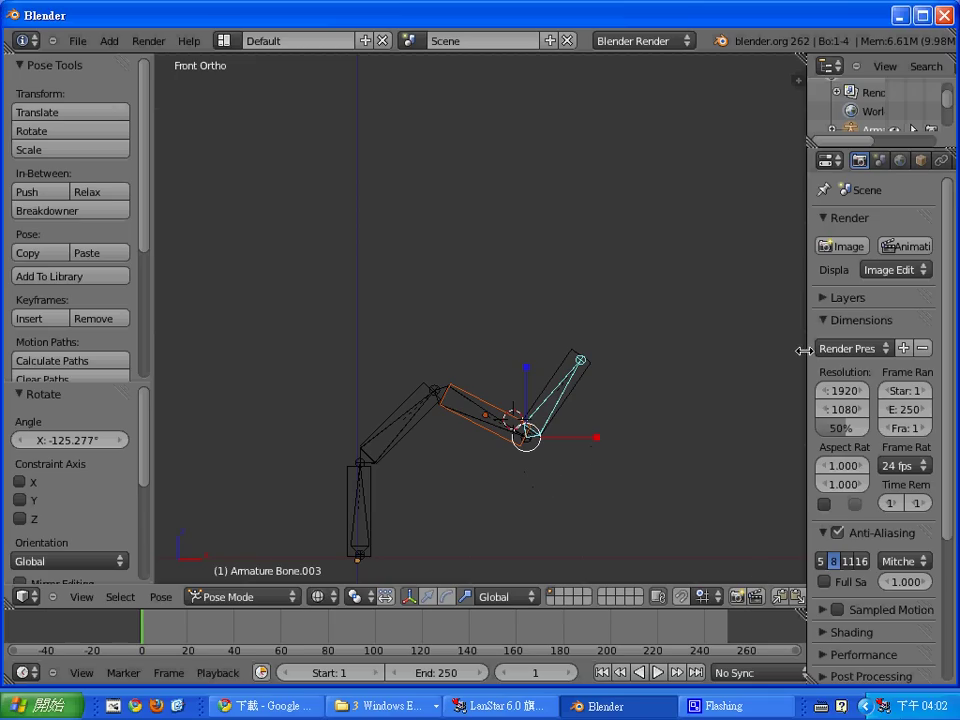
# Widen the properties area and clear Bone.003's pose rotation with Alt+R.
pyautogui.moveTo(806, 351); pyautogui.dragTo(701, 347)
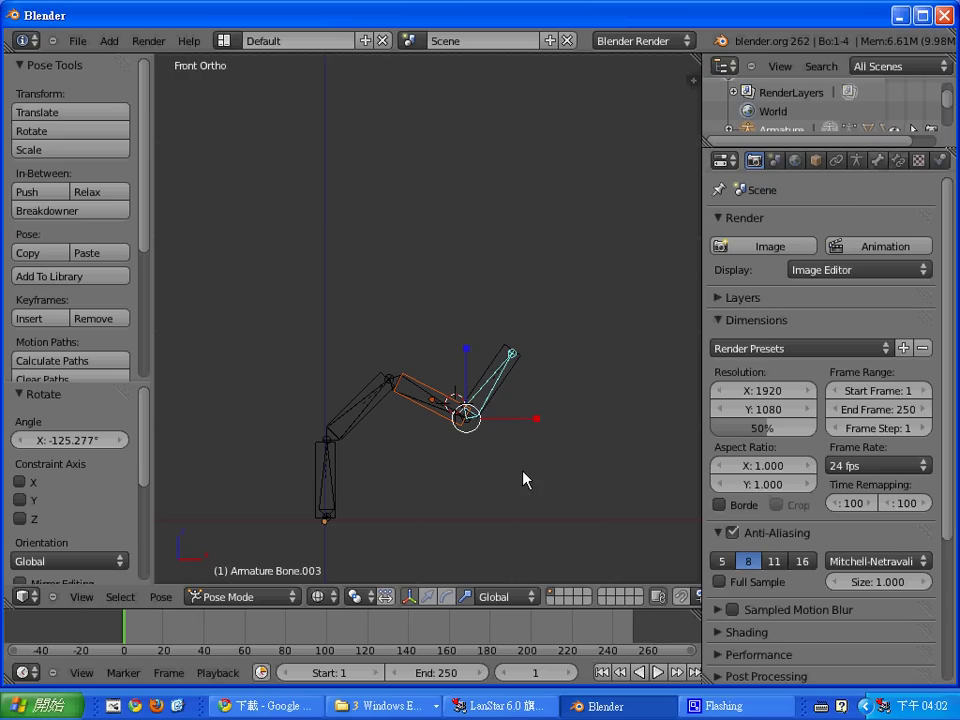
pyautogui.click(522, 471)
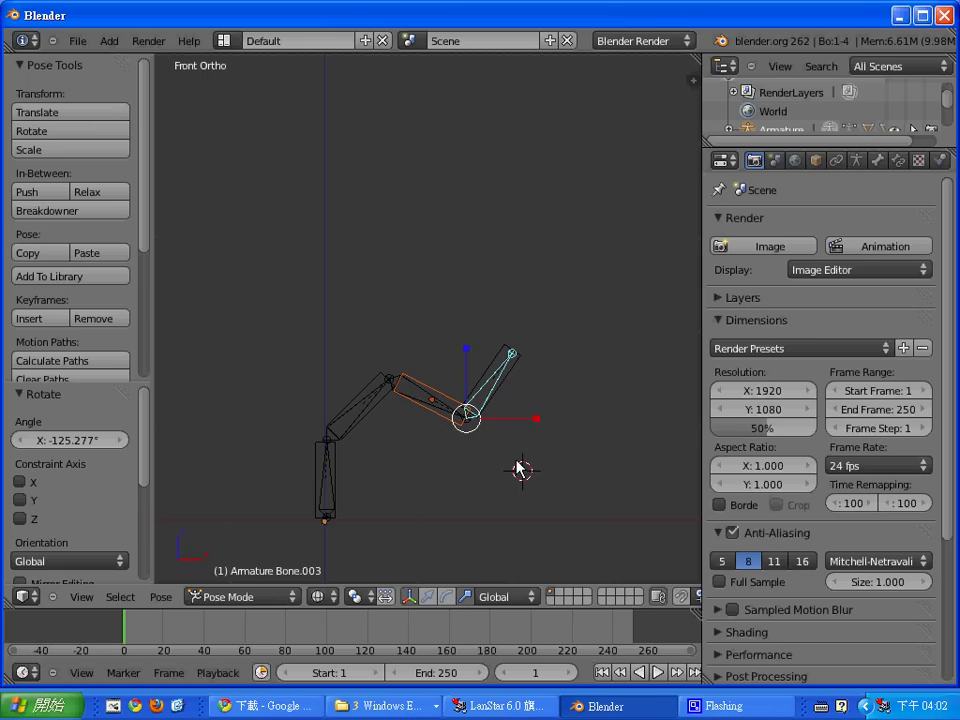
pyautogui.hotkey('alt', 'r')
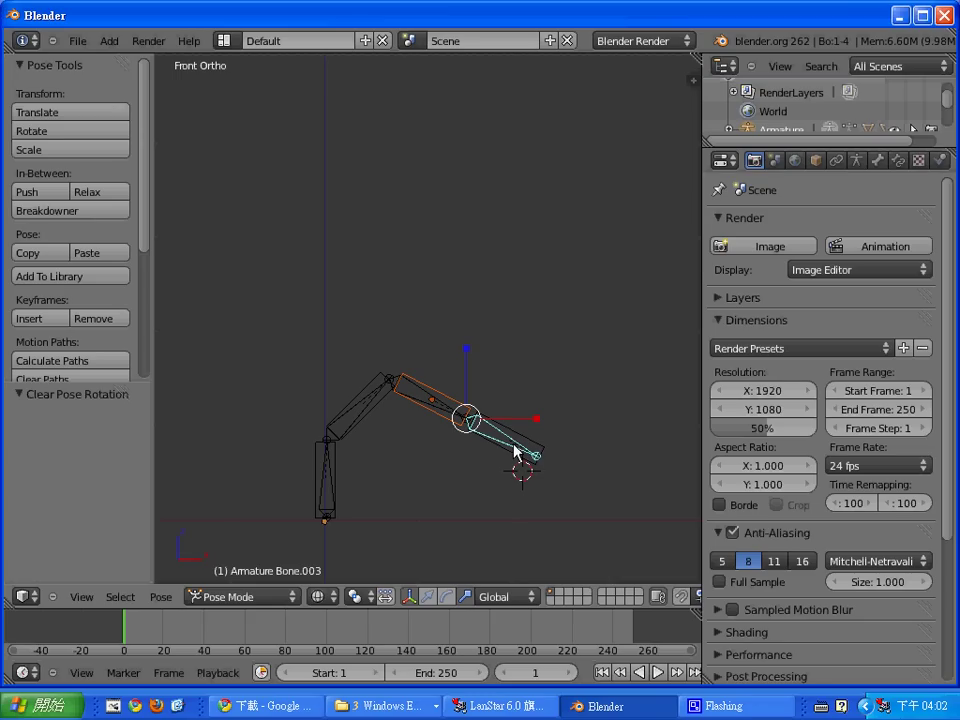
# Select all bones and clear their rotation, then test-rotate the top bone and undo it.
pyautogui.press('a')
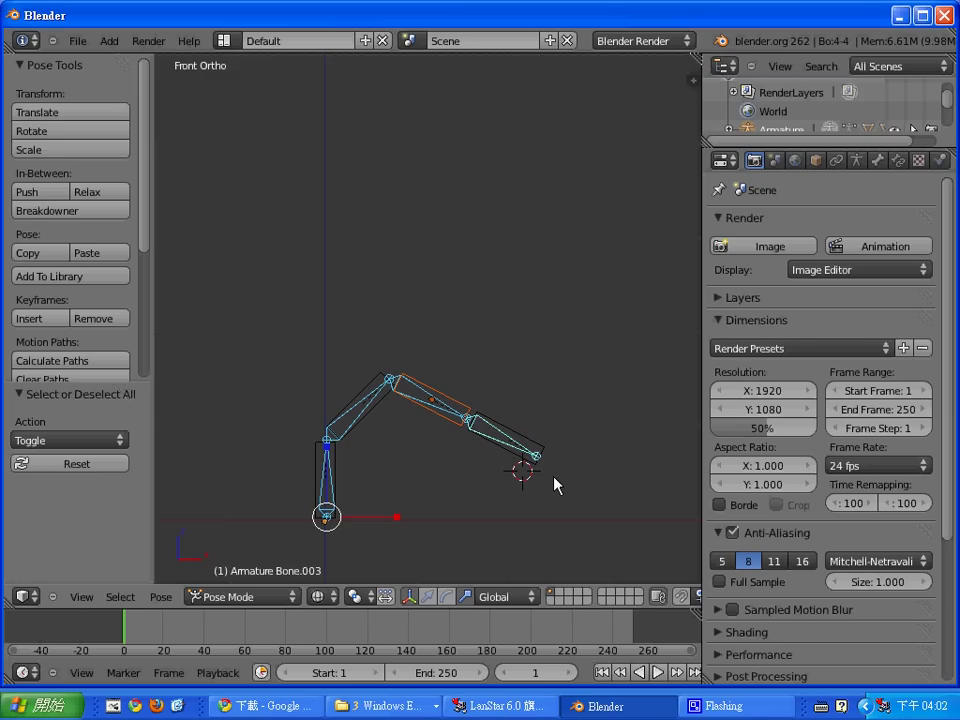
pyautogui.hotkey('alt', 'r')
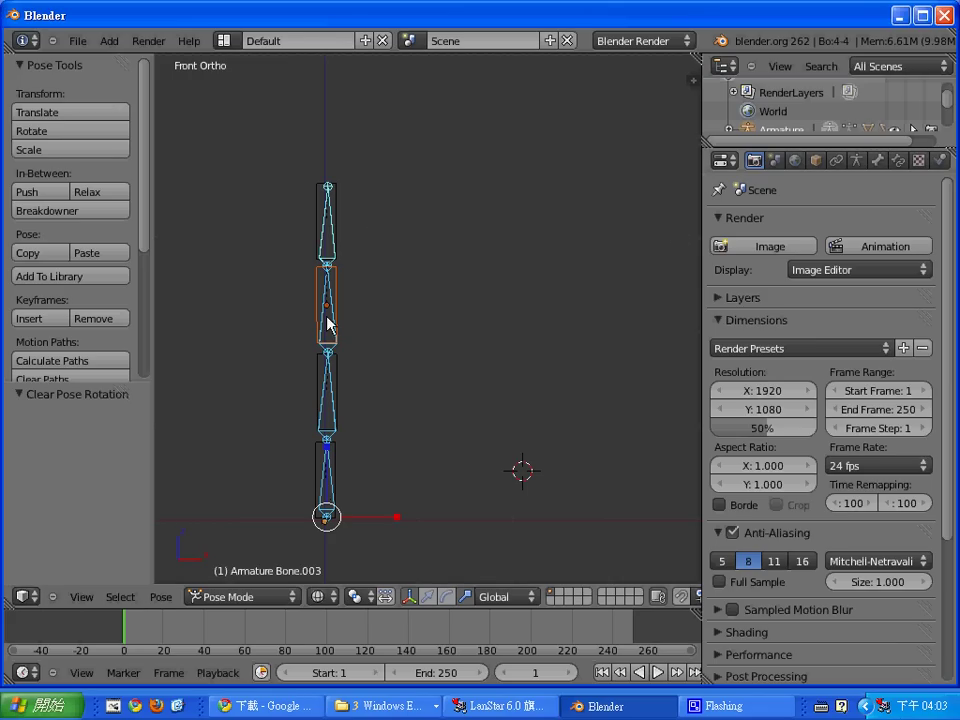
pyautogui.rightClick(331, 248)
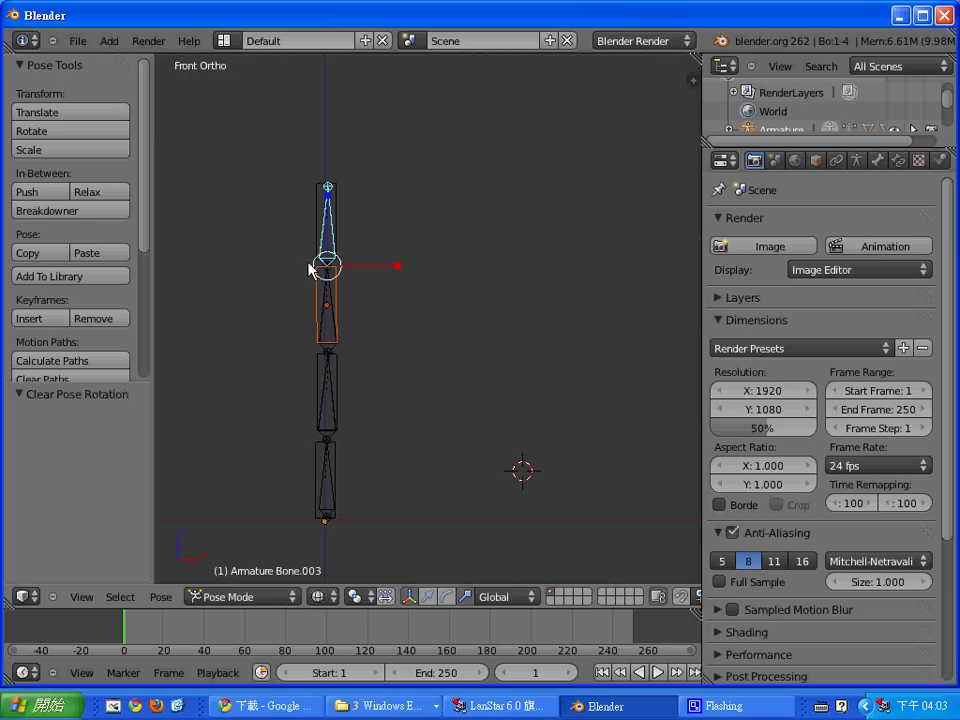
pyautogui.press('r')
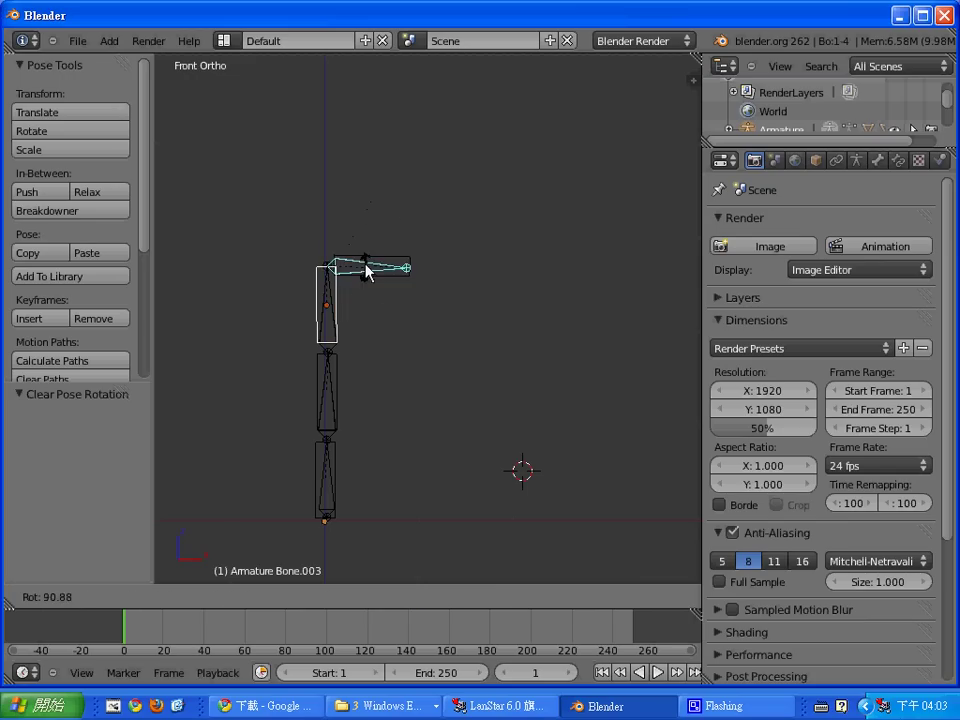
pyautogui.click(373, 253)
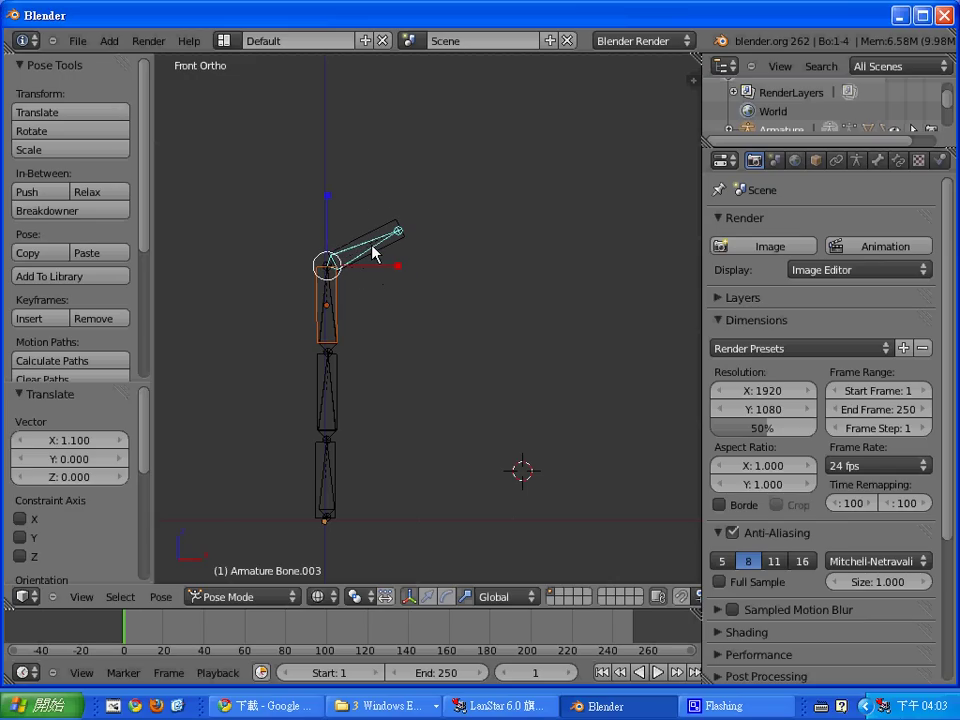
pyautogui.hotkey('ctrl', 'z')
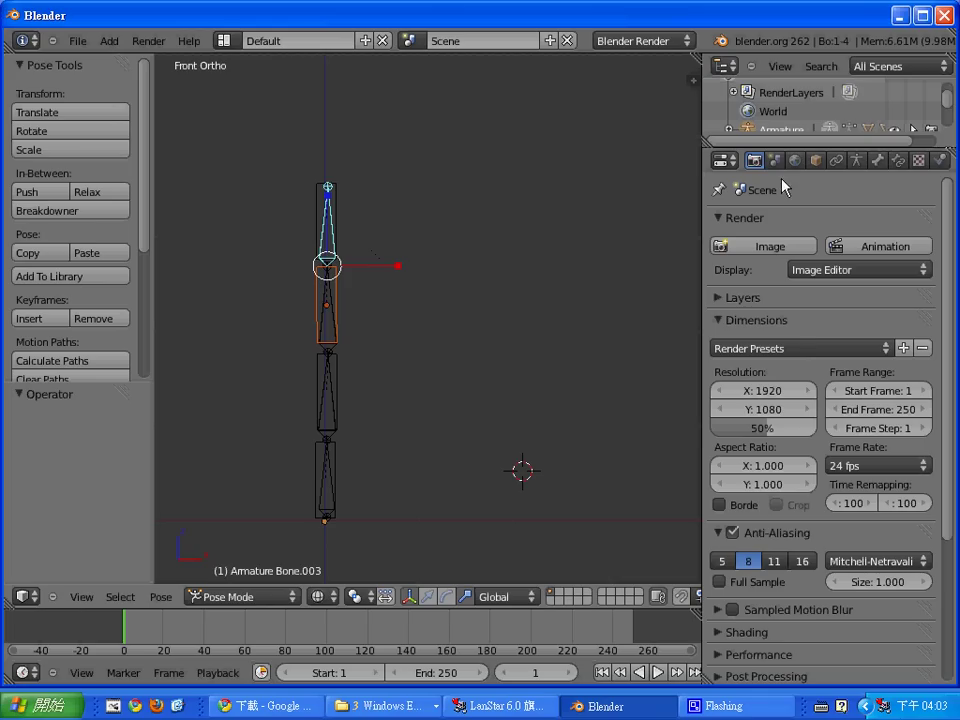
# In the Bone Constraints tab, add an Inverse Kinematics constraint to Bone.003.
pyautogui.click(898, 160)
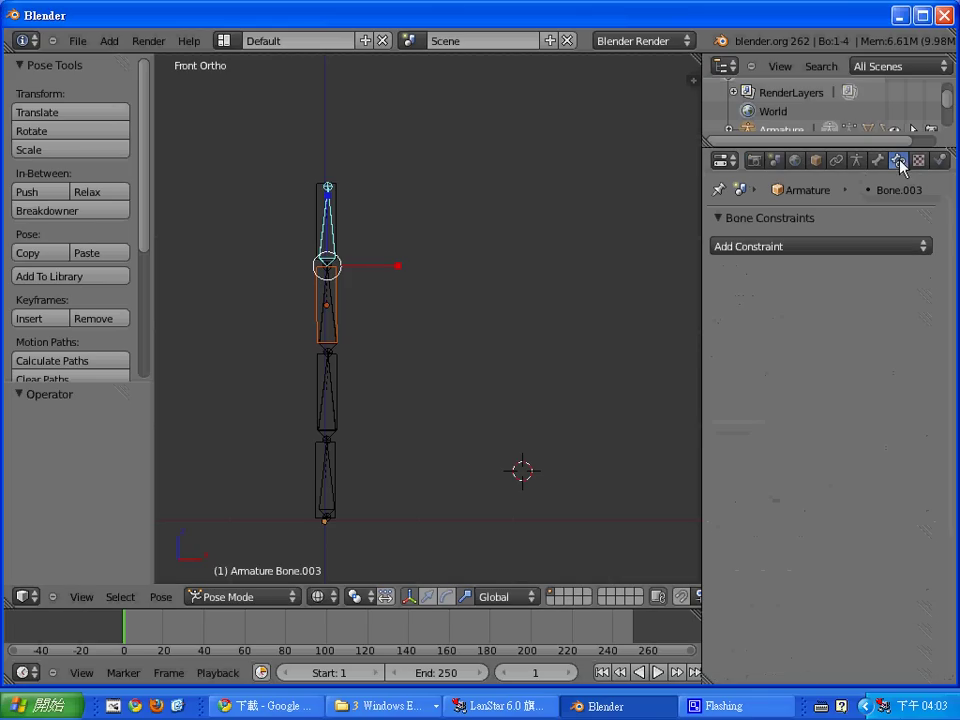
pyautogui.click(860, 248)
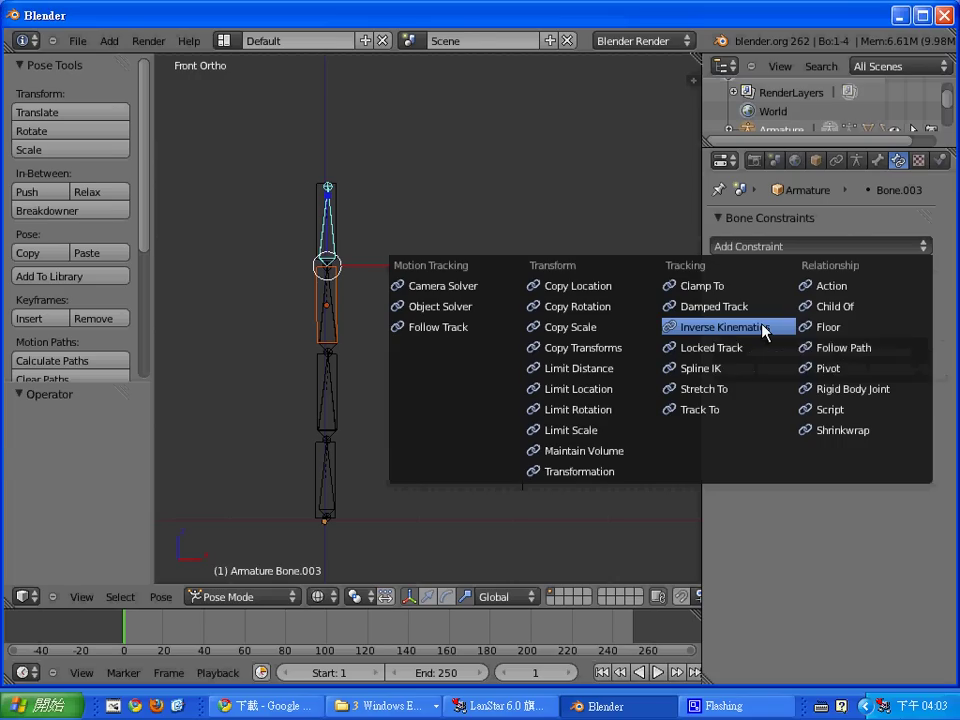
pyautogui.click(763, 328)
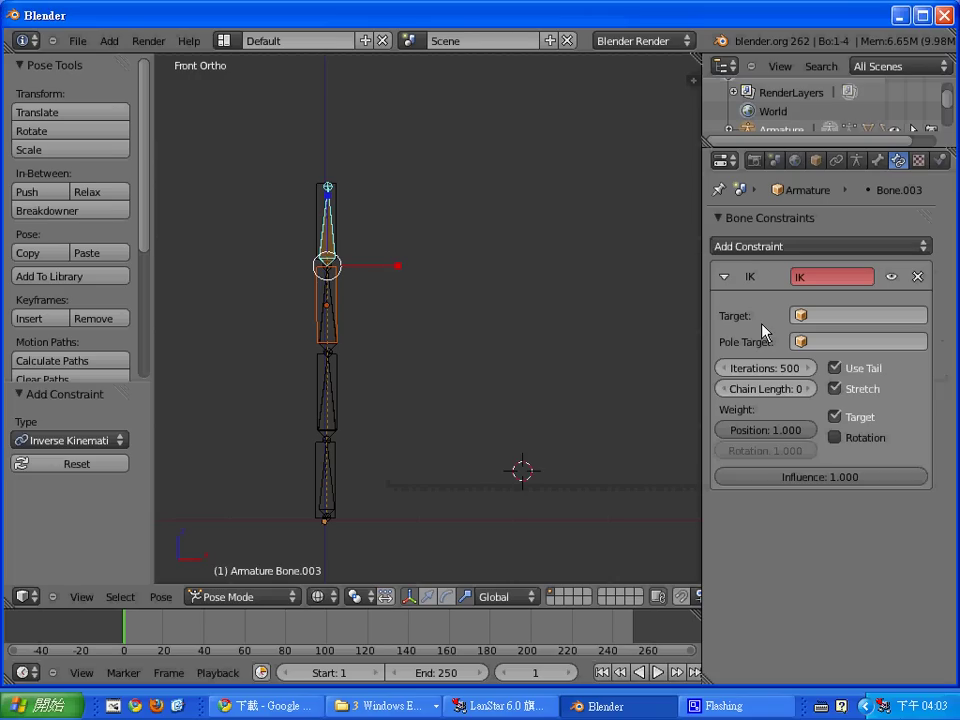